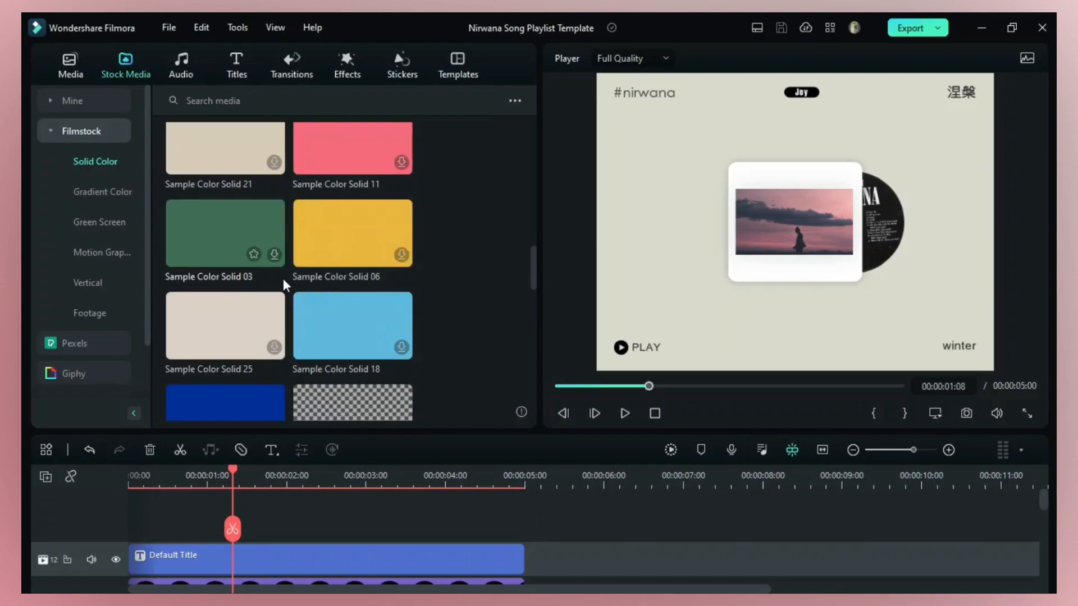
# - Add the Misty Grey solid color to a new track above the top title clip, starting at the timeline's beginning
pyautogui.moveTo(343, 375); pyautogui.dragTo(262, 327)
pyautogui.scroll(-8, 260, 326)
pyautogui.scroll(-6, 259, 328)
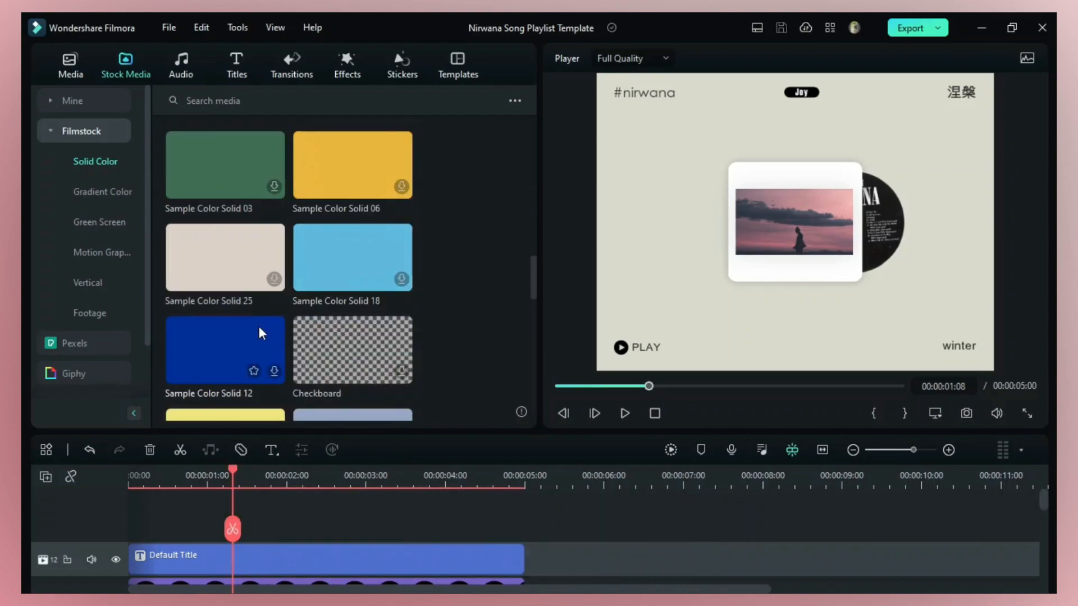
pyautogui.moveTo(259, 269); pyautogui.dragTo(241, 539)
# - Move the Misty Grey image down to Y -412.67 px so only a thin strip shows along the frame's lower edge
pyautogui.moveTo(794, 235); pyautogui.dragTo(792, 452)
pyautogui.press('Down')
pyautogui.press('Down')
pyautogui.press('Down')
pyautogui.click(627, 498)
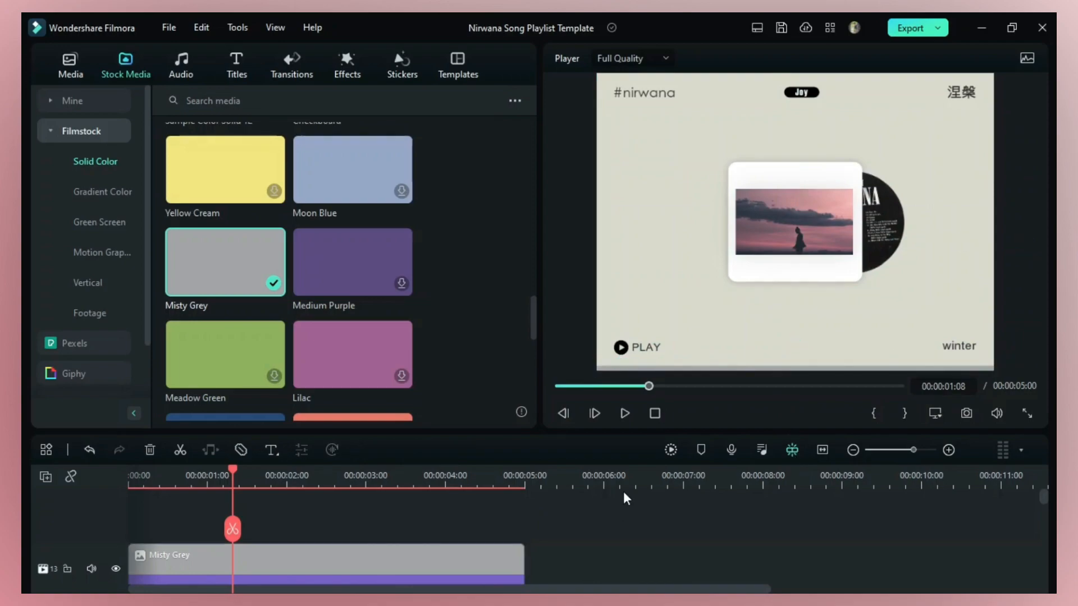
# - Scale the Misty Grey strip uniformly to 109.3% and nudge it down to Y -428.55 px
pyautogui.doubleClick(425, 567)
pyautogui.click(66, 89)
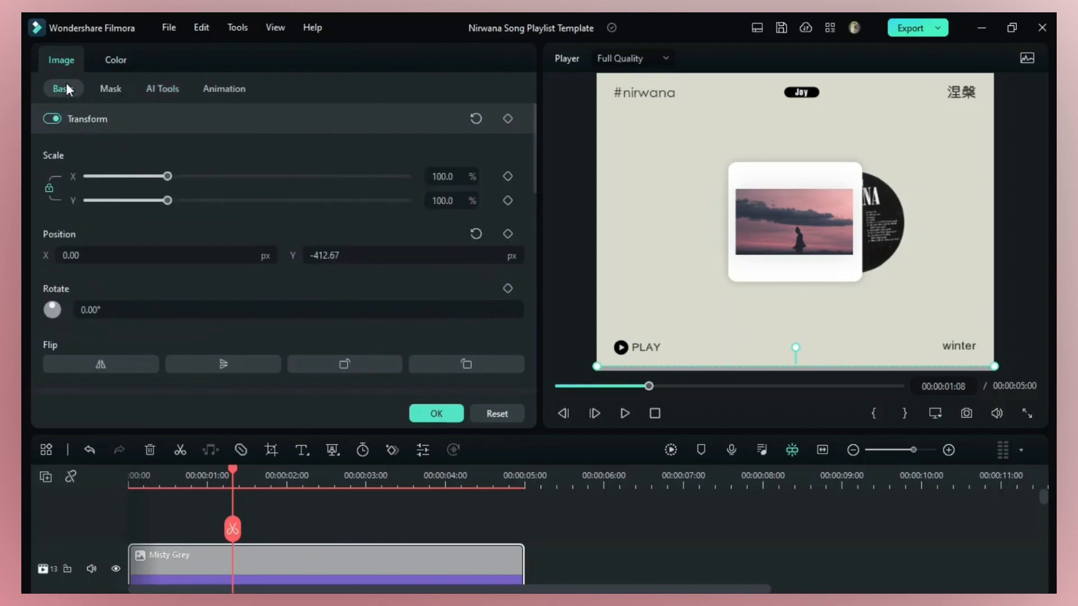
pyautogui.moveTo(168, 176); pyautogui.dragTo(175, 179)
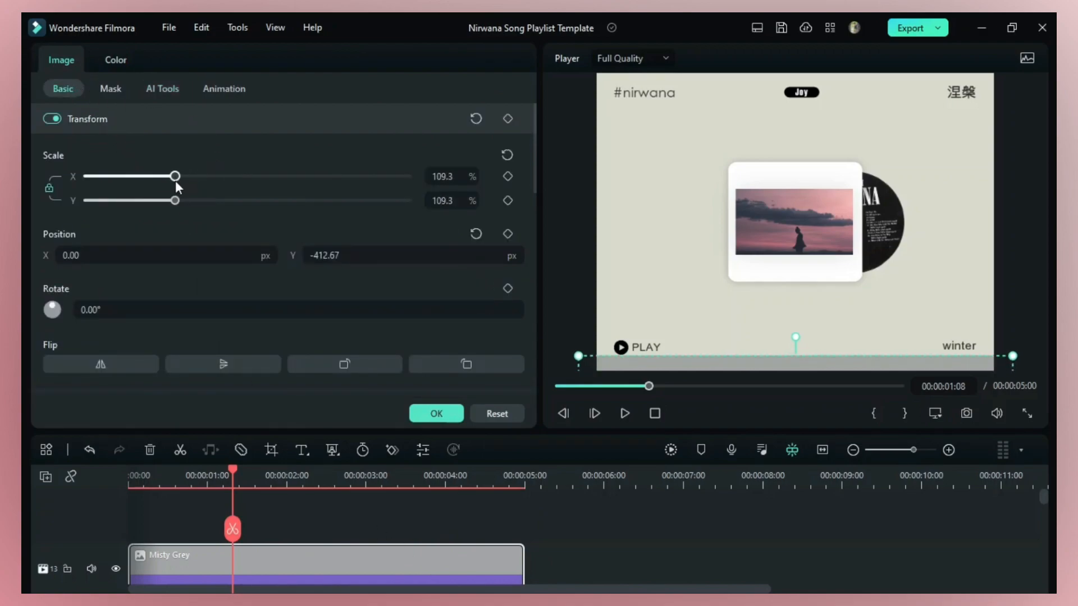
pyautogui.hotkey('alt', 'Down')
pyautogui.hotkey('alt', 'Down')
pyautogui.hotkey('alt', 'Down')
pyautogui.hotkey('alt', 'Down')
pyautogui.hotkey('alt', 'Down')
pyautogui.hotkey('alt', 'Down')
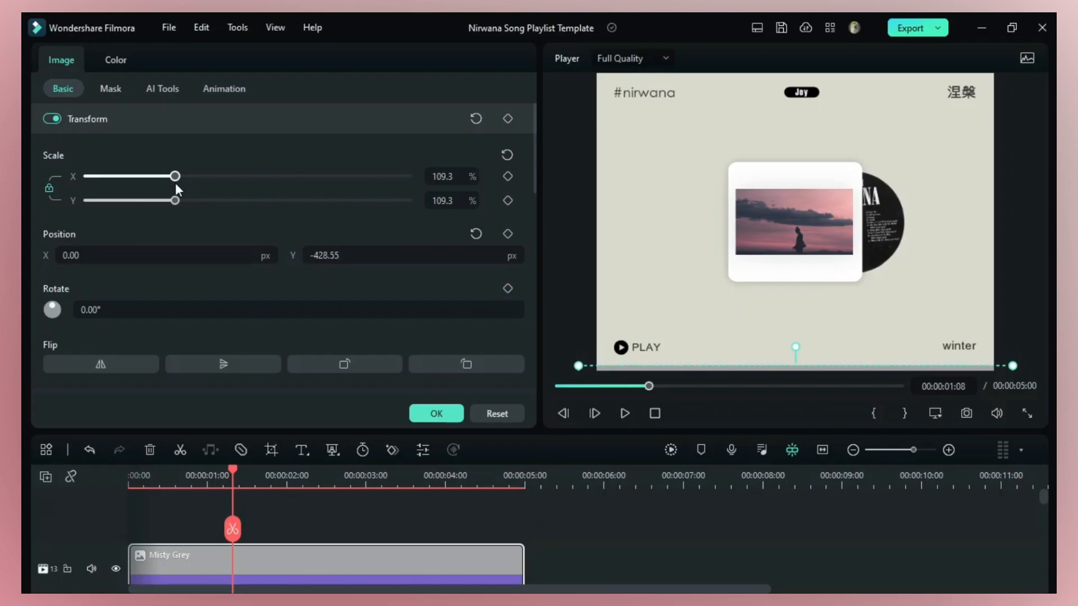
pyautogui.click(676, 543)
# - Return the playhead to the start and add the Black solid color on a new track above Misty Grey
pyautogui.moveTo(164, 487); pyautogui.dragTo(96, 507)
pyautogui.scroll(10, 329, 267)
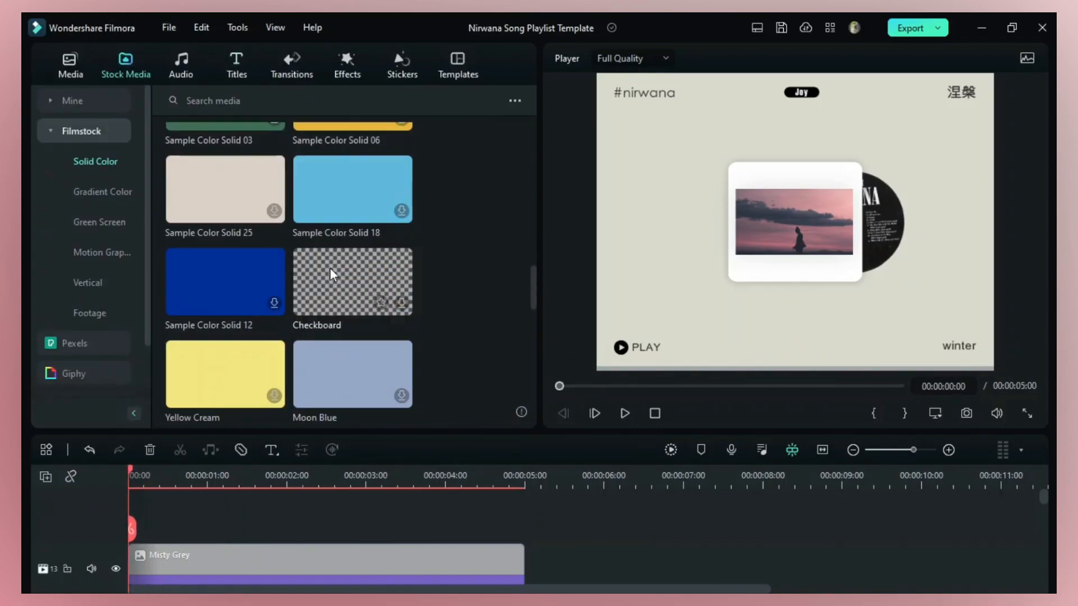
pyautogui.scroll(8, 230, 275)
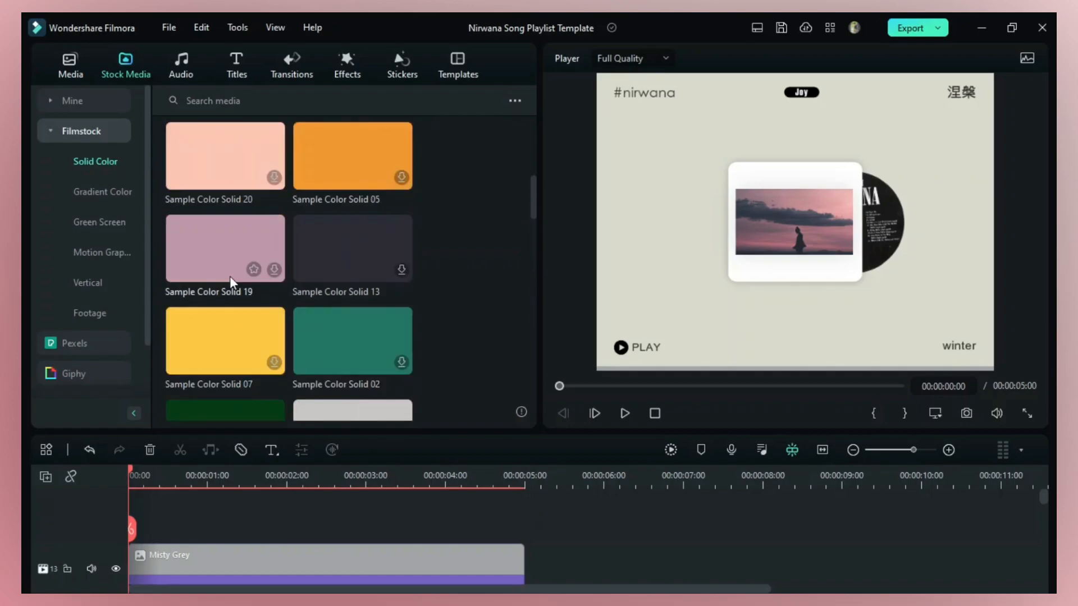
pyautogui.scroll(-10, 320, 259)
pyautogui.scroll(-10, 368, 247)
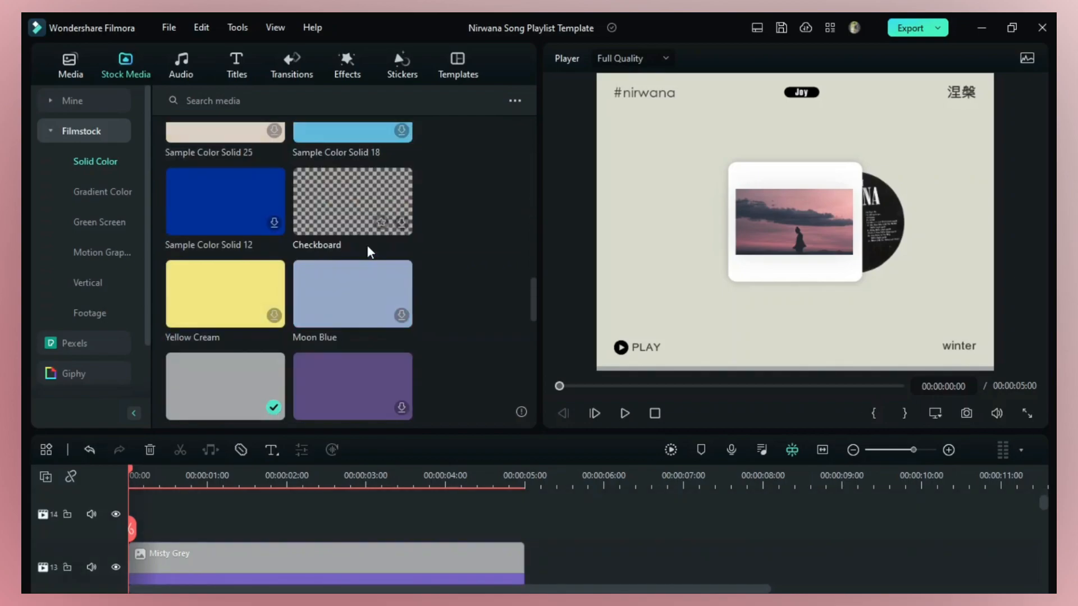
pyautogui.moveTo(264, 352); pyautogui.dragTo(118, 531)
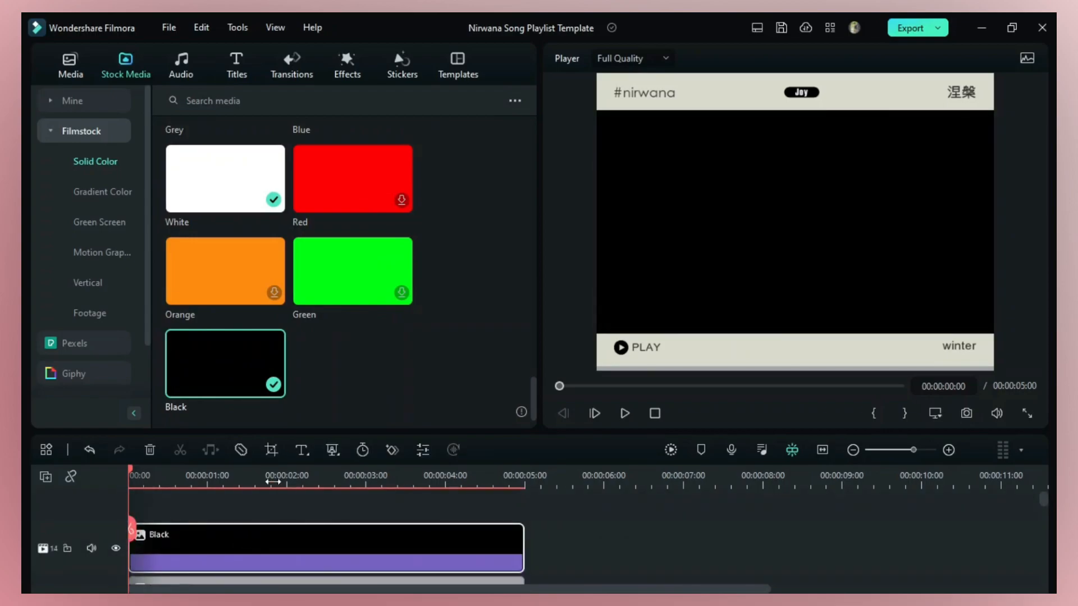
# - Paste the Misty Grey strip's copied effect onto the new Black clip
pyautogui.rightClick(272, 545)
pyautogui.click(306, 445)
pyautogui.click(599, 507)
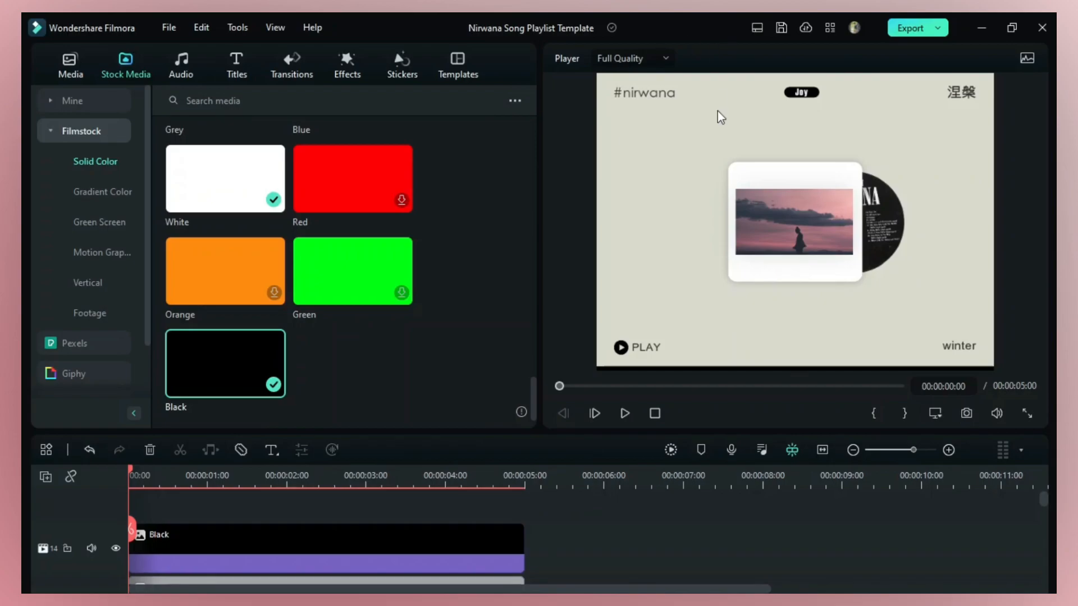
# - Enlarge the timeline area and duplicate the Misty Grey clip onto a new track above the Black clip
pyautogui.scroll(1, 337, 547)
pyautogui.scroll(-1, 337, 544)
pyautogui.moveTo(361, 431); pyautogui.dragTo(368, 329)
pyautogui.click(251, 500)
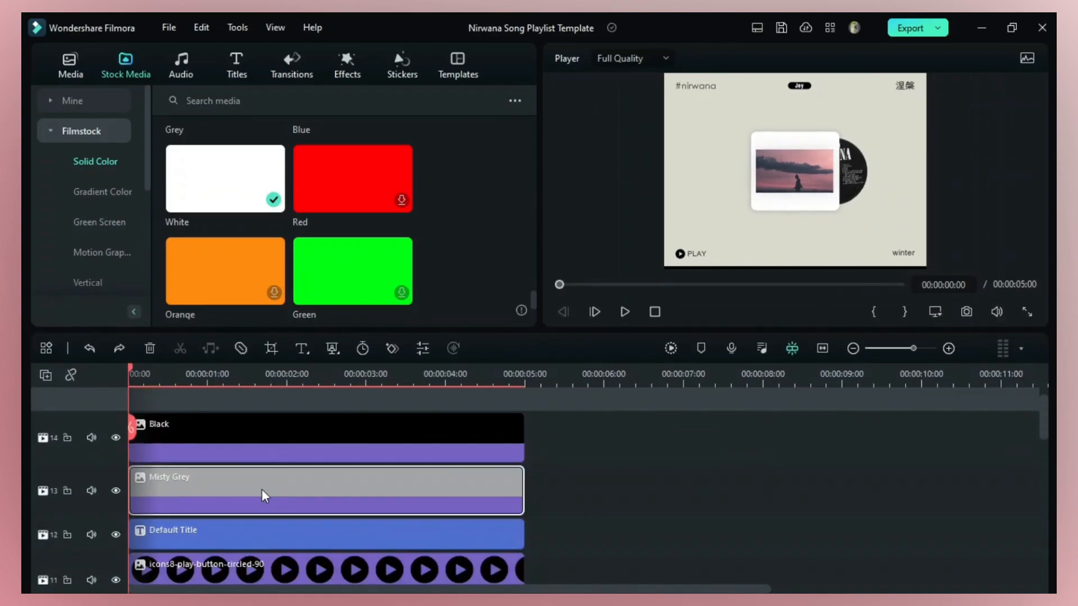
pyautogui.rightClick(251, 500)
pyautogui.click(288, 133)
pyautogui.scroll(1, 284, 429)
pyautogui.rightClick(186, 452)
pyautogui.click(270, 144)
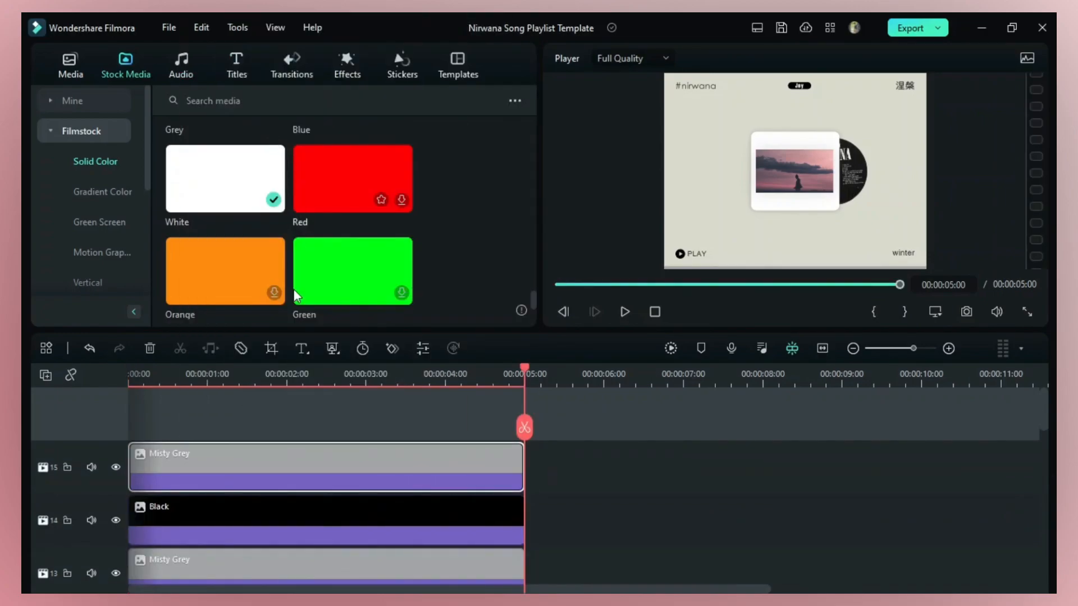
# - Move the playhead to 00:00:01:18 and scale the topmost Misty Grey clip to 99.8%
pyautogui.scroll(-3, 262, 574)
pyautogui.scroll(2, 234, 526)
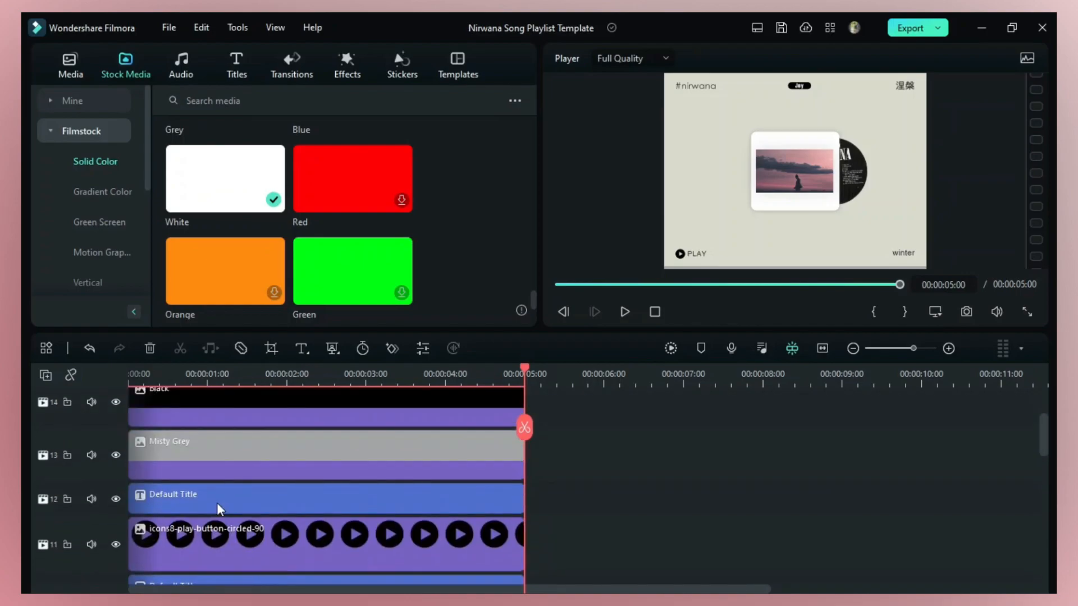
pyautogui.click(263, 378)
pyautogui.scroll(2, 339, 423)
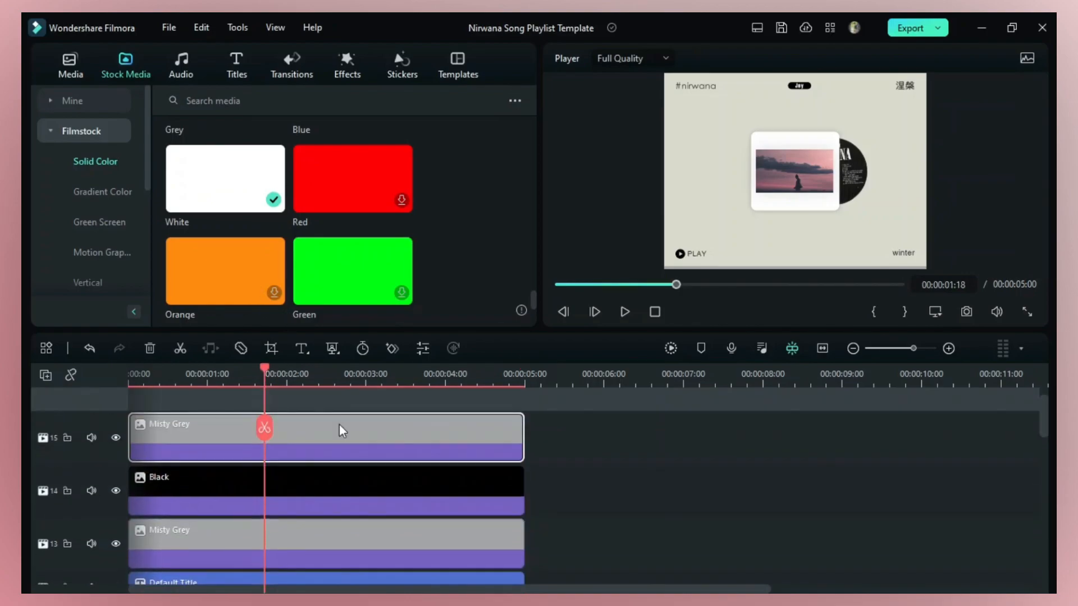
pyautogui.scroll(1, 342, 431)
pyautogui.doubleClick(288, 461)
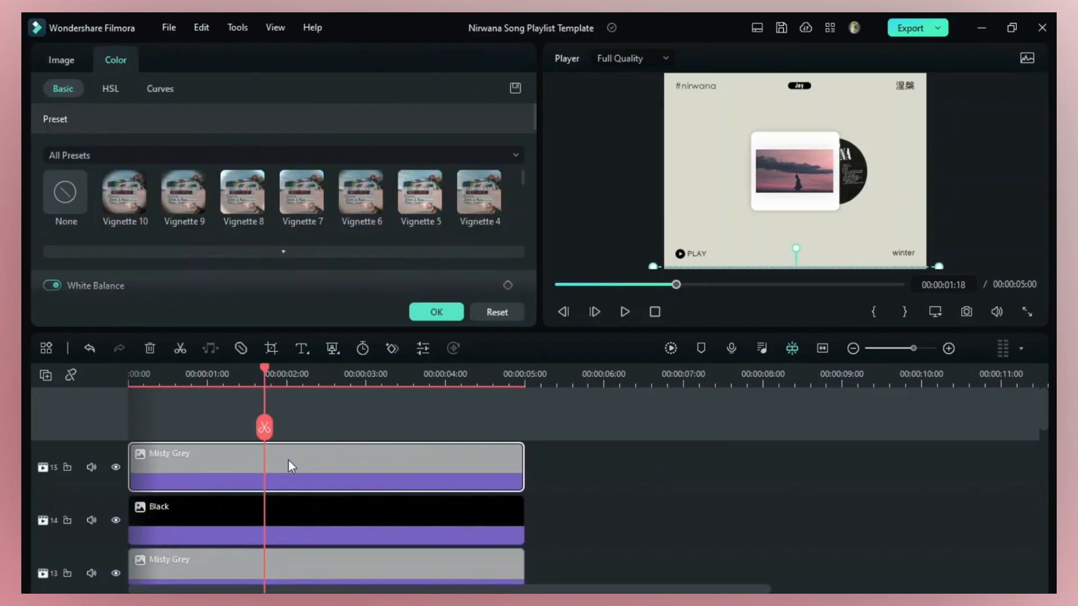
pyautogui.click(60, 59)
pyautogui.moveTo(175, 176)
pyautogui.mouseDown()
pyautogui.moveTo(118, 178)
pyautogui.moveTo(167, 176)
pyautogui.mouseUp()
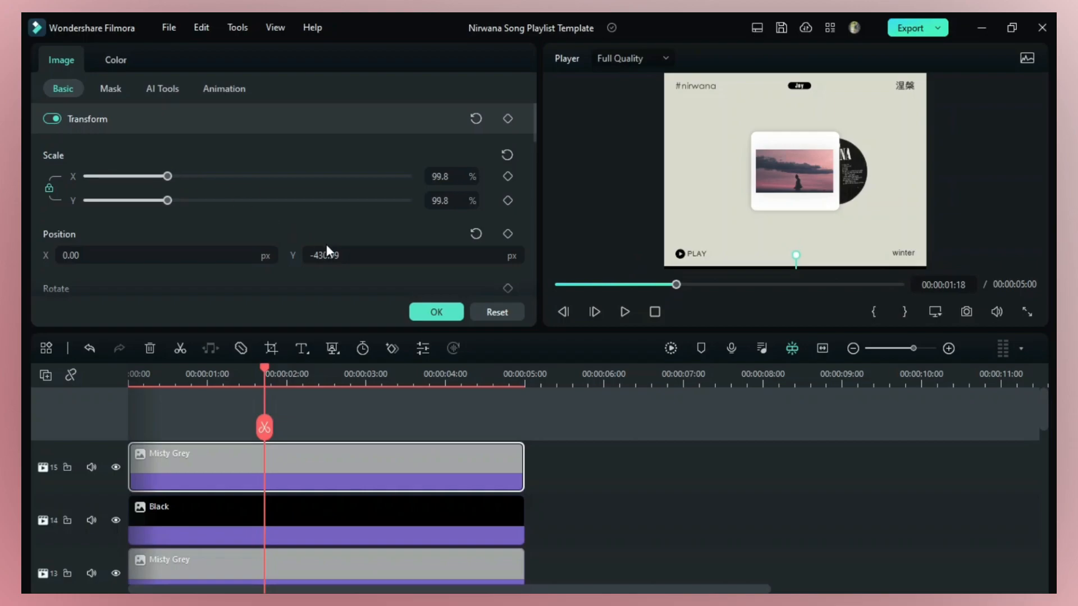
# - Raise the topmost Misty Grey clip to Y -68.99 px and scale it uniformly to 33.6%
pyautogui.moveTo(461, 255); pyautogui.dragTo(616, 526)
pyautogui.moveTo(389, 254); pyautogui.dragTo(452, 248)
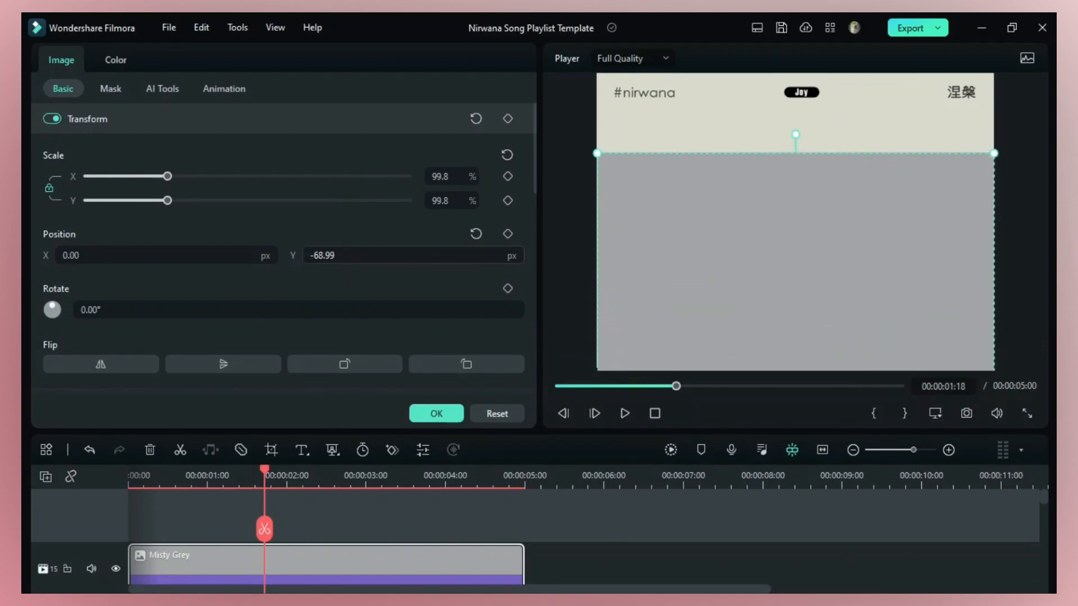
pyautogui.moveTo(448, 173); pyautogui.dragTo(359, 176)
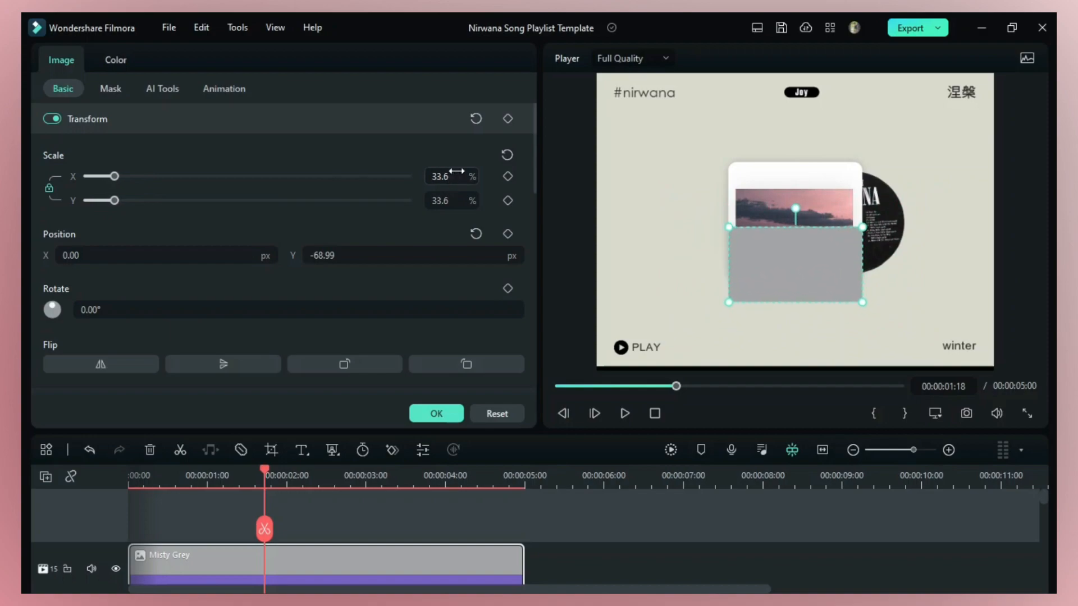
# - Lower the grey rectangle to about Y -180 px and flatten it into a bar with an unlinked vertical scale of 2.0%
pyautogui.moveTo(409, 250); pyautogui.dragTo(364, 250)
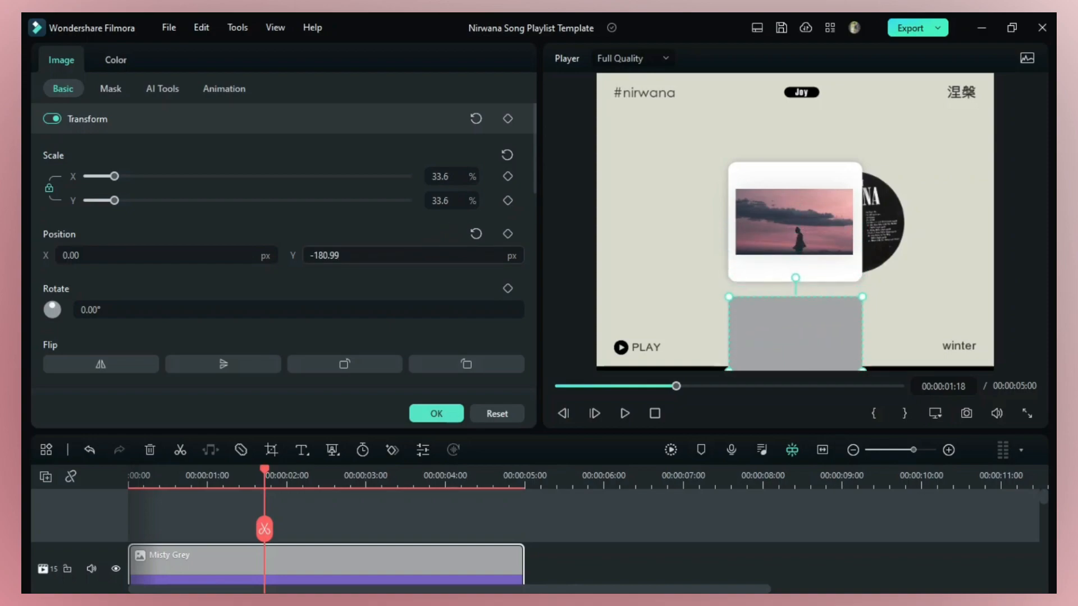
pyautogui.click(46, 194)
pyautogui.moveTo(444, 200); pyautogui.dragTo(423, 200)
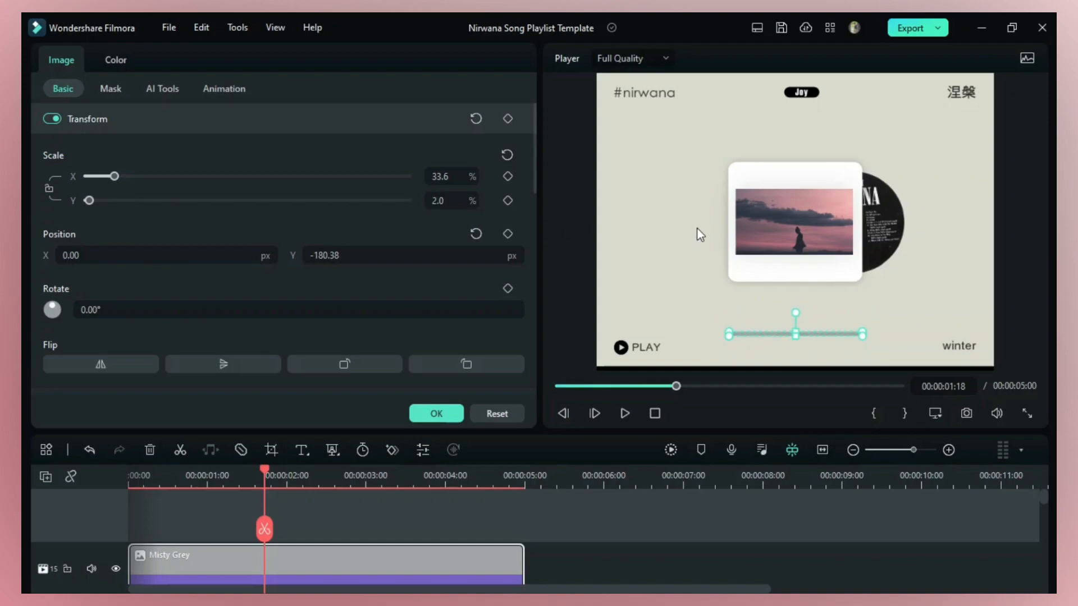
# - Nudge the grey bar vertically to Y -126.64 px, just beneath the album card
pyautogui.hotkey('alt', 'Up')
pyautogui.hotkey('alt', 'Up')
pyautogui.hotkey('alt', 'Up')
pyautogui.hotkey('alt', 'Up')
pyautogui.hotkey('alt', 'Up')
pyautogui.hotkey('alt', 'Up')
pyautogui.hotkey('alt', 'Up')
pyautogui.hotkey('alt', 'Up')
pyautogui.hotkey('alt', 'Up')
pyautogui.hotkey('alt', 'Up')
pyautogui.hotkey('alt', 'Up')
pyautogui.hotkey('alt', 'Up')
pyautogui.hotkey('alt', 'Up')
pyautogui.hotkey('alt', 'Up')
pyautogui.hotkey('alt', 'Up')
pyautogui.hotkey('alt', 'Up')
pyautogui.hotkey('alt', 'Up')
pyautogui.hotkey('alt', 'Up')
pyautogui.hotkey('alt', 'Up')
pyautogui.hotkey('alt', 'Up')
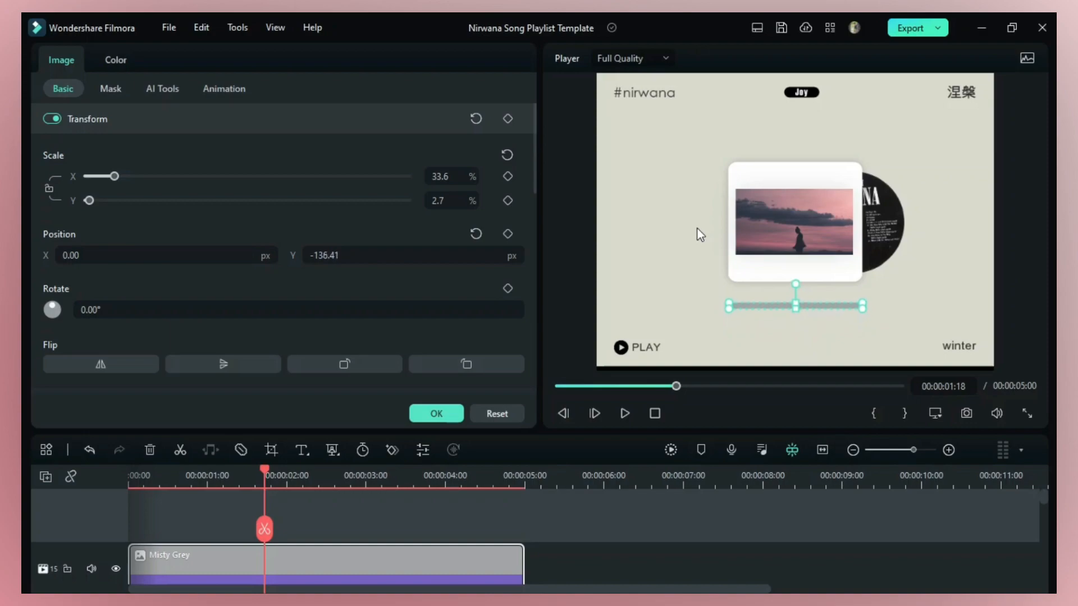
pyautogui.hotkey('alt', 'Up')
pyautogui.hotkey('alt', 'Down')
pyautogui.hotkey('alt', 'Down')
pyautogui.hotkey('alt', 'Down')
pyautogui.hotkey('alt', 'Down')
pyautogui.hotkey('alt', 'Down')
pyautogui.hotkey('alt', 'Down')
pyautogui.hotkey('alt', 'Down')
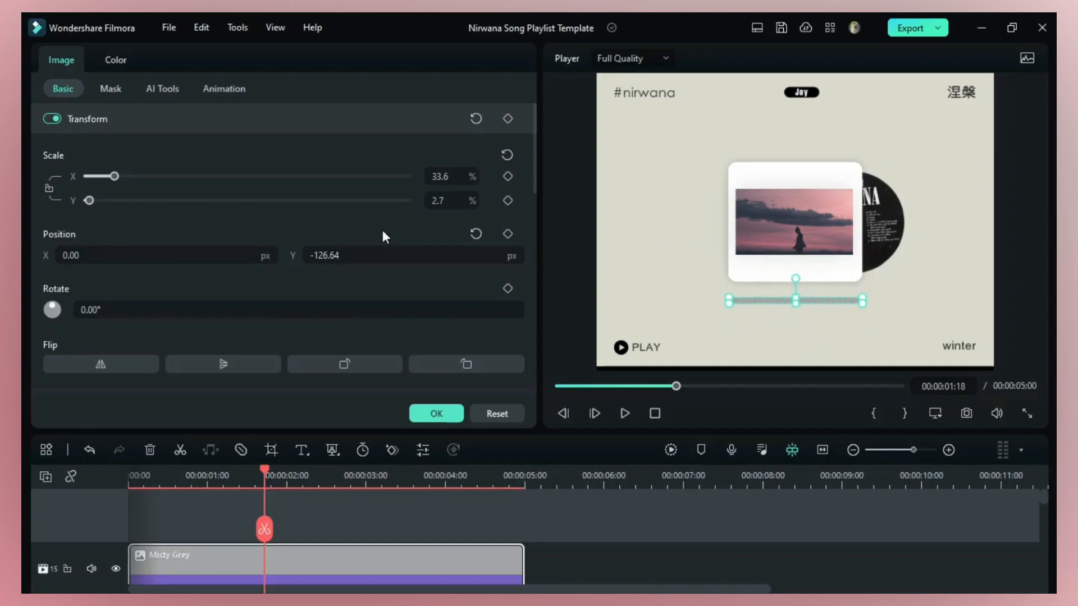
# - Set the grey bar's scale to 32.5% horizontally and 1.7% vertically
pyautogui.scroll(-8, 451, 200)
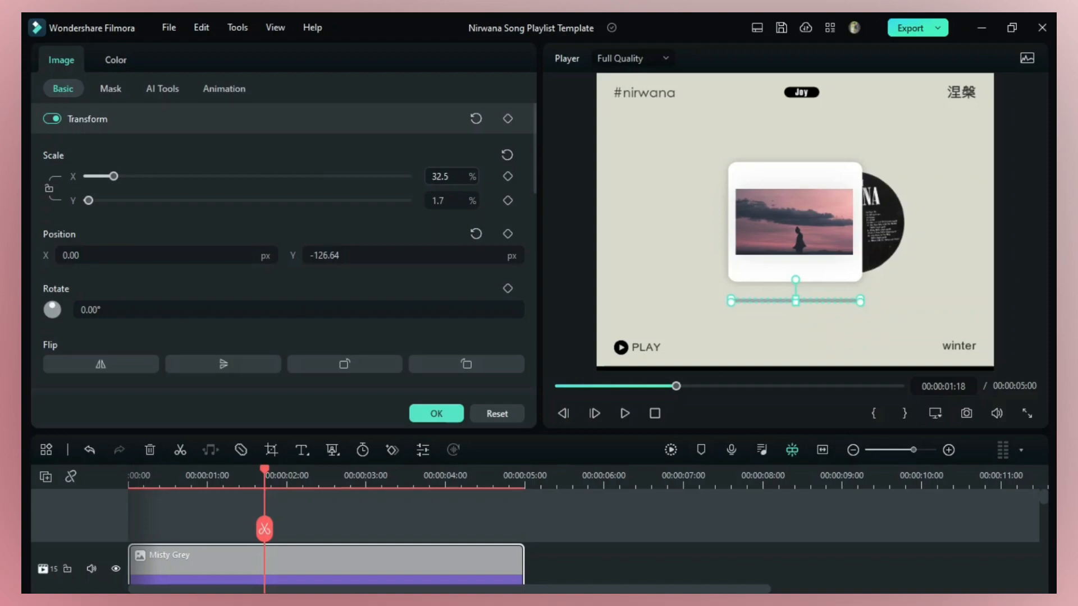
pyautogui.click(398, 522)
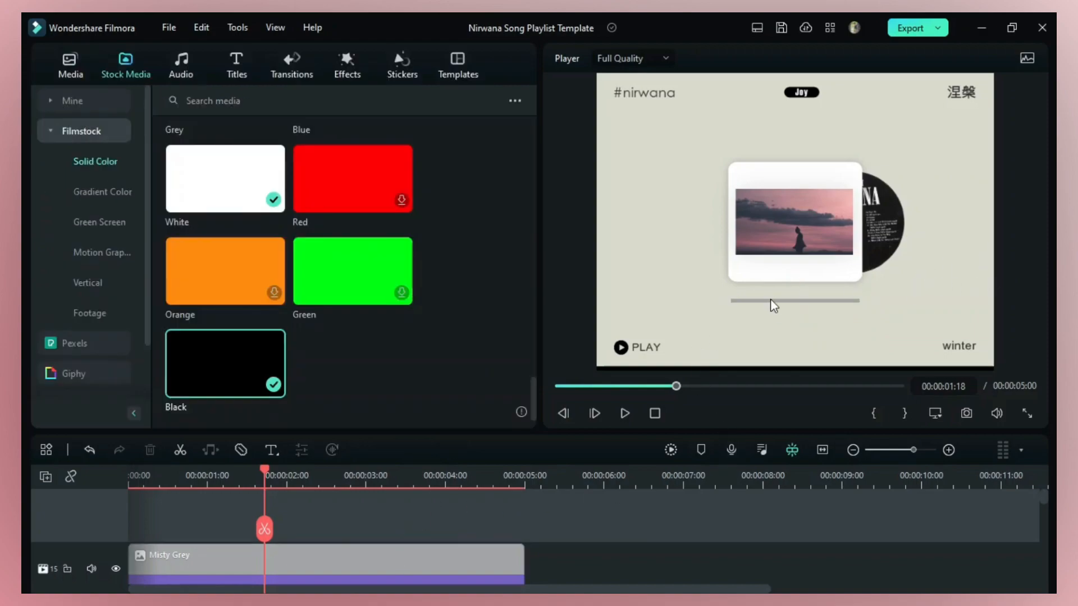
# - Add another Black solid color clip on a new track above the grey bar, starting at the timeline's beginning
pyautogui.rightClick(200, 384)
pyautogui.click(341, 392)
pyautogui.moveTo(224, 364); pyautogui.dragTo(374, 544)
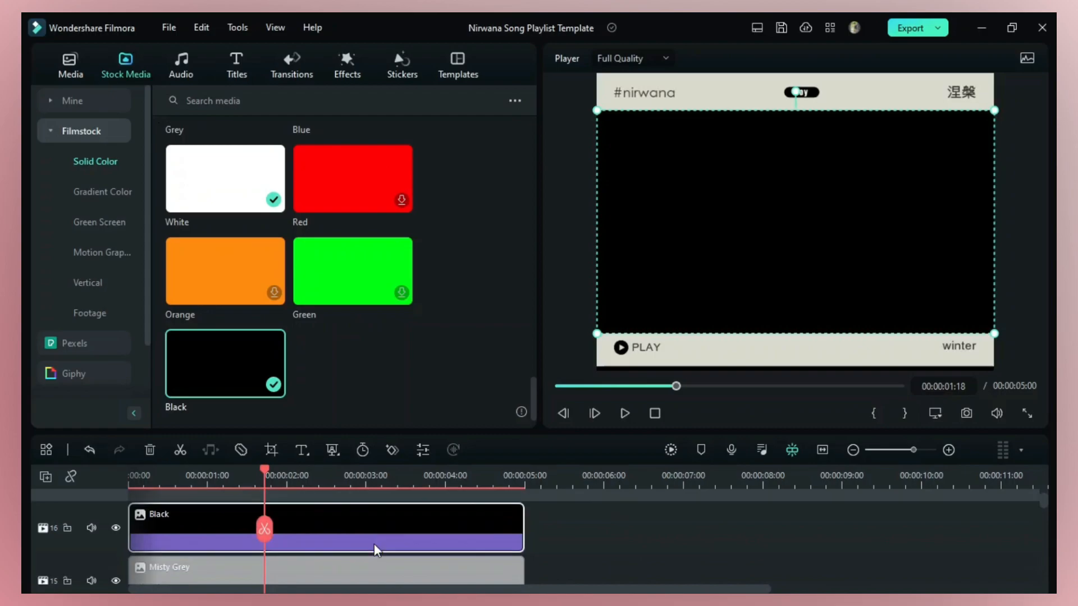
# - Copy the grey bar clip's effect and paste it onto the topmost Black clip
pyautogui.click(315, 566)
pyautogui.rightClick(329, 578)
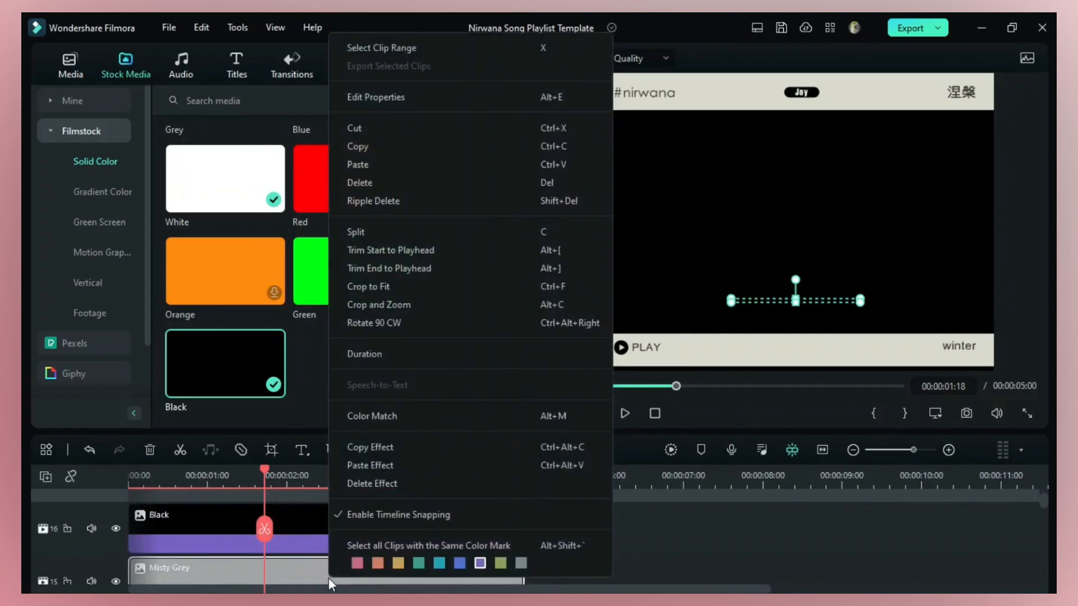
pyautogui.click(362, 449)
pyautogui.rightClick(308, 514)
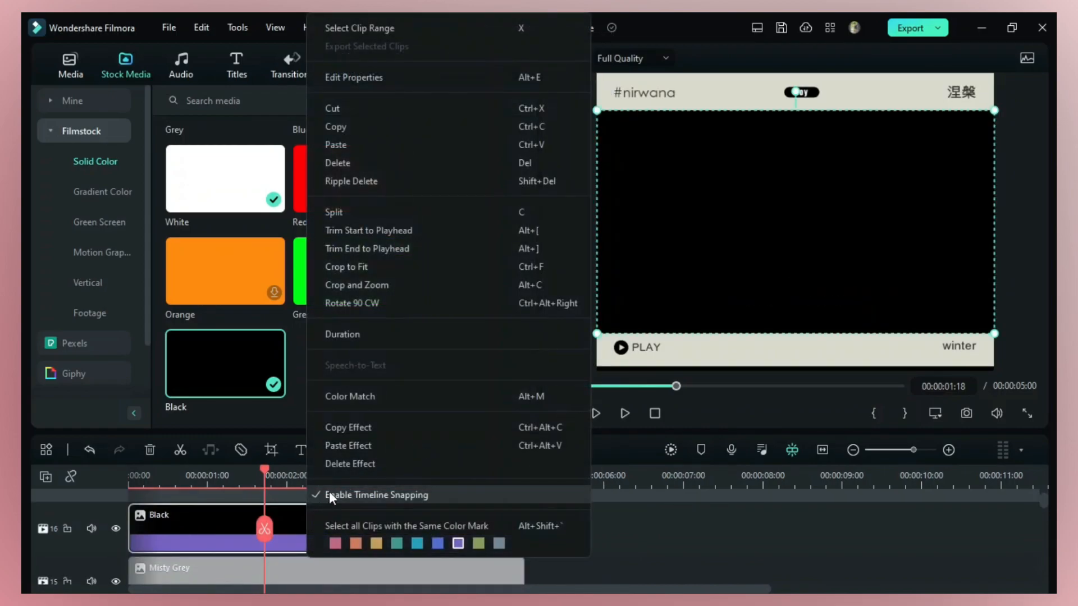
pyautogui.click(354, 445)
pyautogui.click(715, 531)
# - Find the #nirwana title clip in the timeline and copy it
pyautogui.scroll(-4, 290, 520)
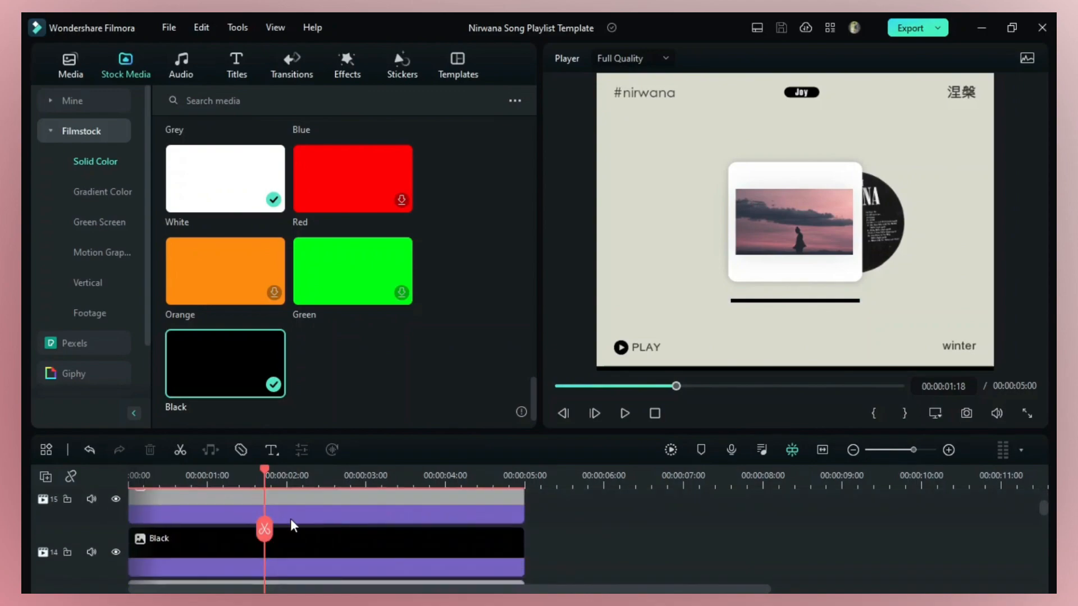
pyautogui.scroll(-3, 292, 519)
pyautogui.doubleClick(299, 508)
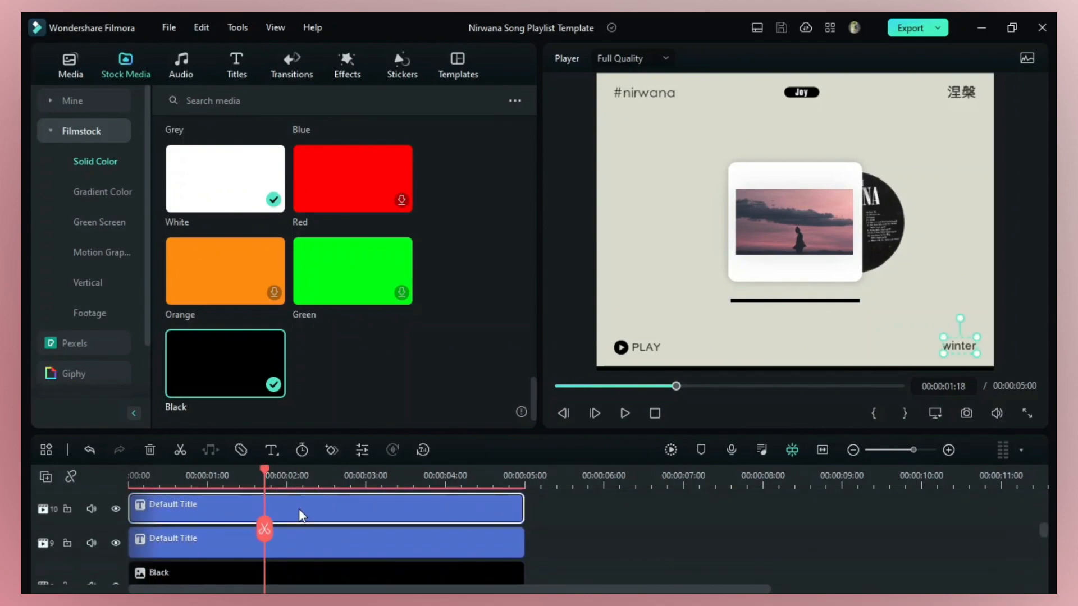
pyautogui.click(655, 98)
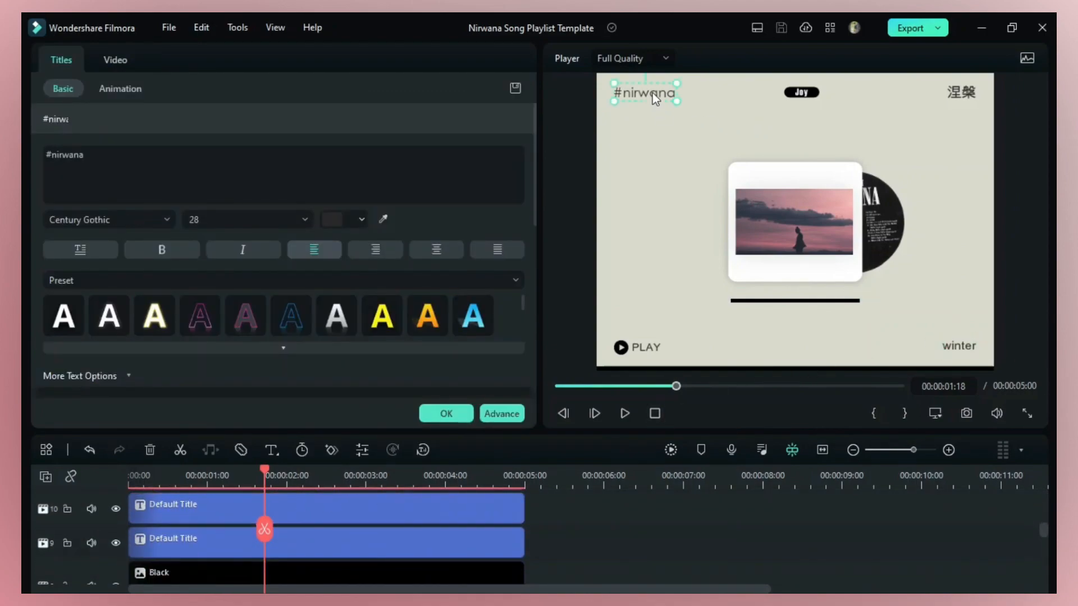
pyautogui.scroll(-4, 333, 521)
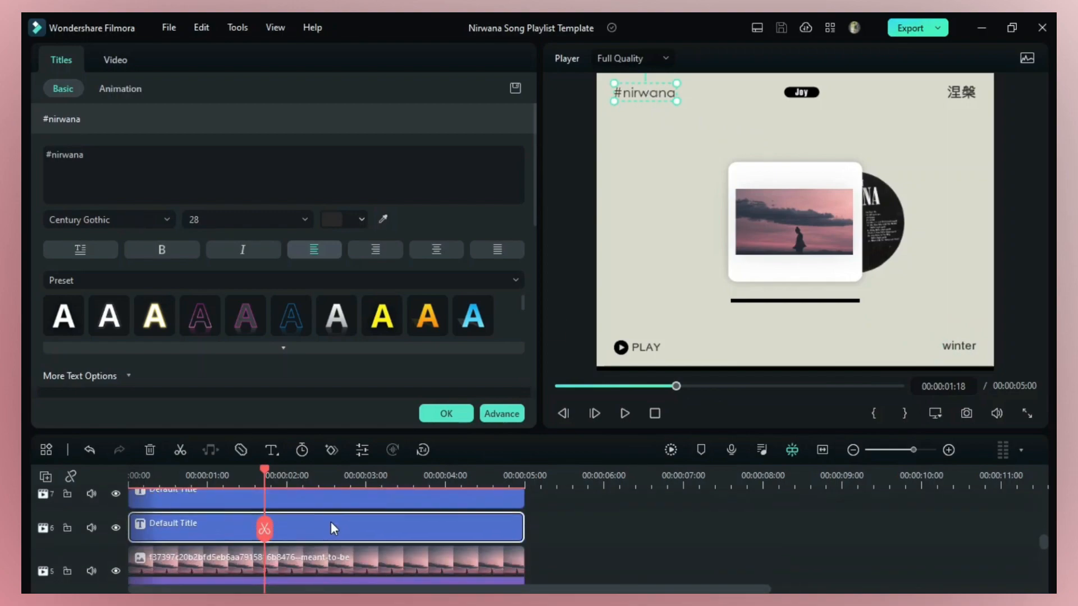
pyautogui.rightClick(365, 523)
pyautogui.press('Escape')
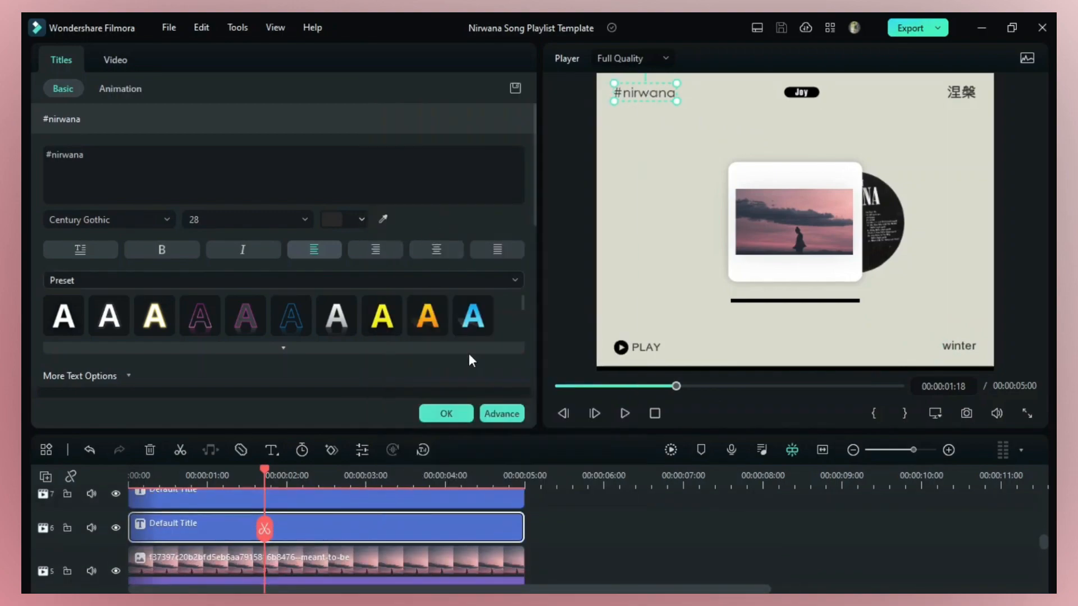
# - Try to paste the copied #nirwana title above the topmost Black clip, and undo the paste
pyautogui.scroll(2, 496, 520)
pyautogui.scroll(10, 496, 521)
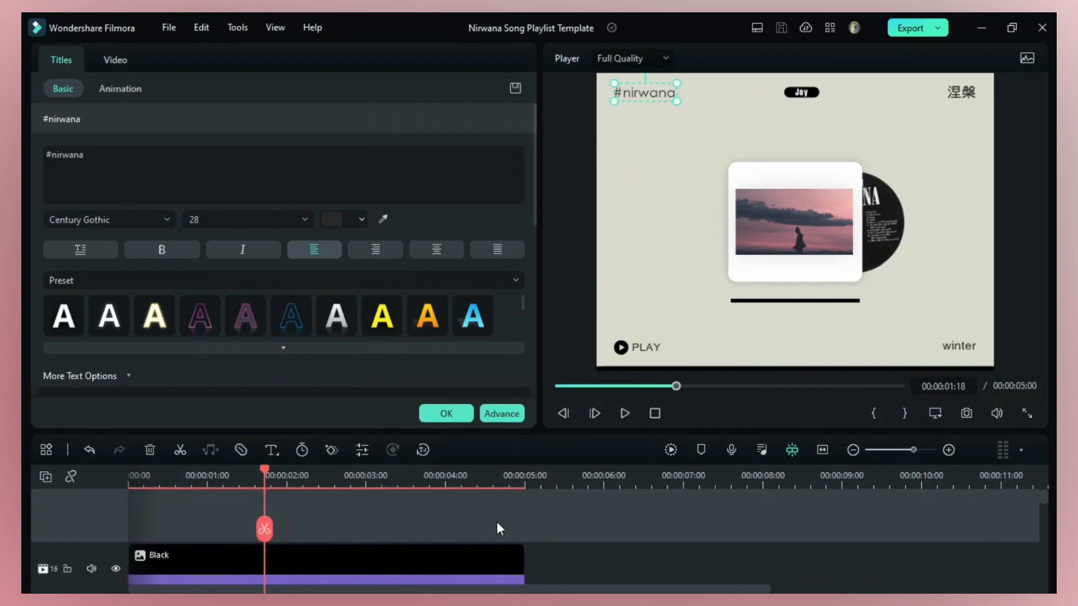
pyautogui.rightClick(164, 513)
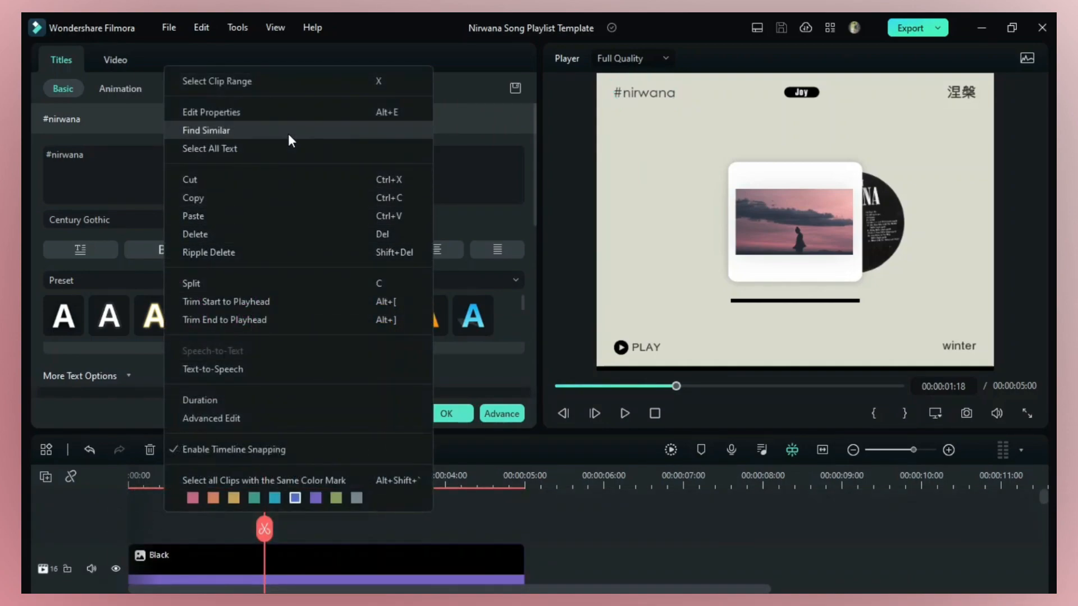
pyautogui.click(235, 213)
pyautogui.hotkey('ctrl', 'z')
# - Paste the copied #nirwana title onto a new track above the topmost Black clip and move the playhead to 00:00:01:07
pyautogui.click(88, 504)
pyautogui.rightClick(152, 503)
pyautogui.click(195, 202)
pyautogui.moveTo(397, 534); pyautogui.dragTo(260, 549)
pyautogui.click(178, 473)
pyautogui.moveTo(178, 473); pyautogui.dragTo(230, 476)
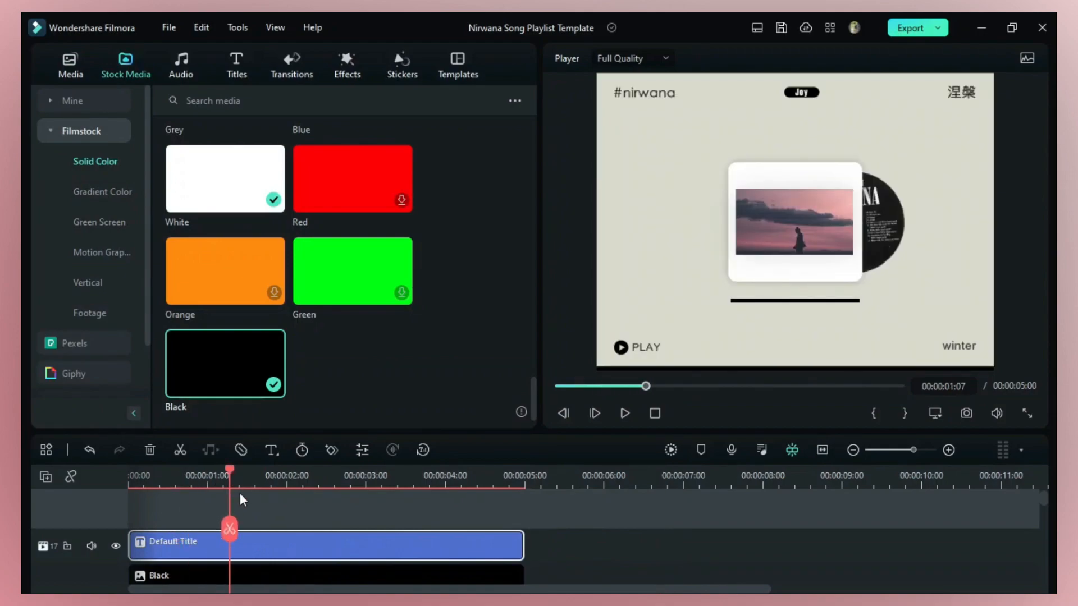
# - Move the copied #nirwana title below the black bar and replace its text with "INNA" and "nirvana", separated by a blank line
pyautogui.doubleClick(286, 552)
pyautogui.moveTo(647, 93); pyautogui.dragTo(793, 320)
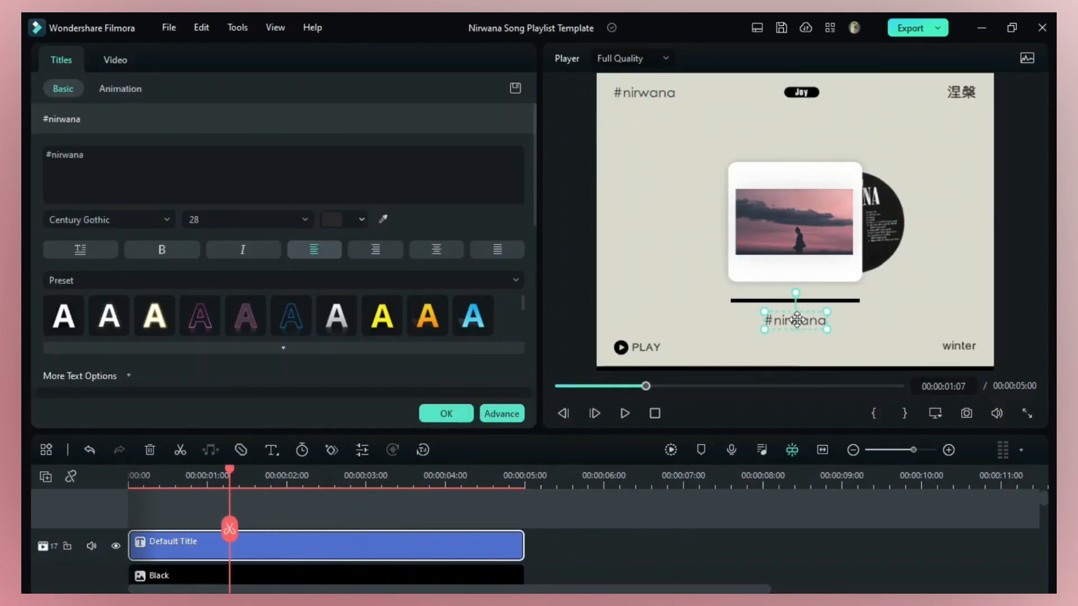
pyautogui.click(116, 160)
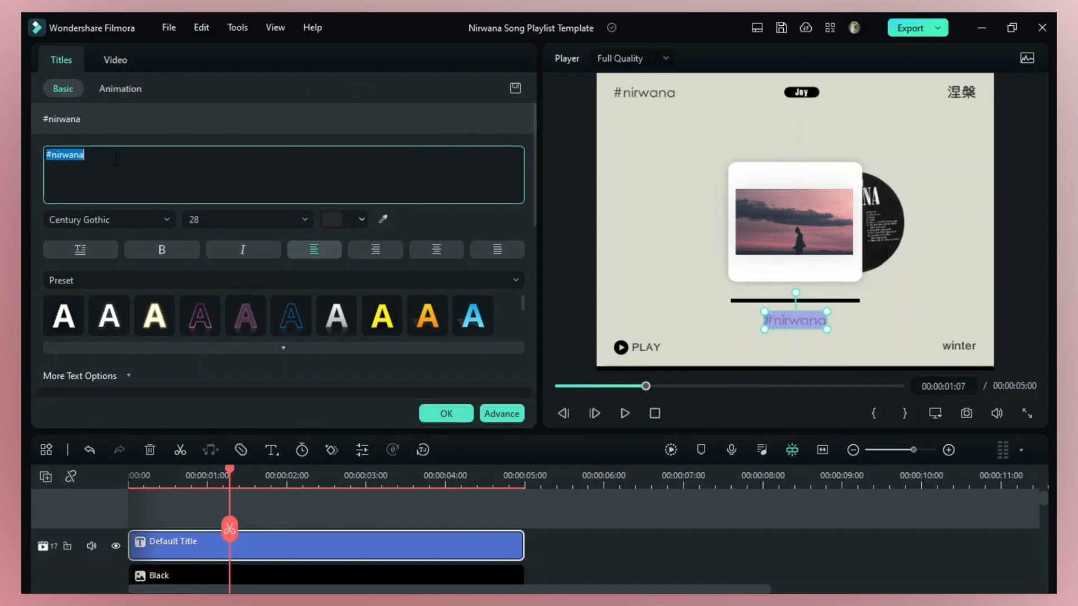
pyautogui.write('INNA')
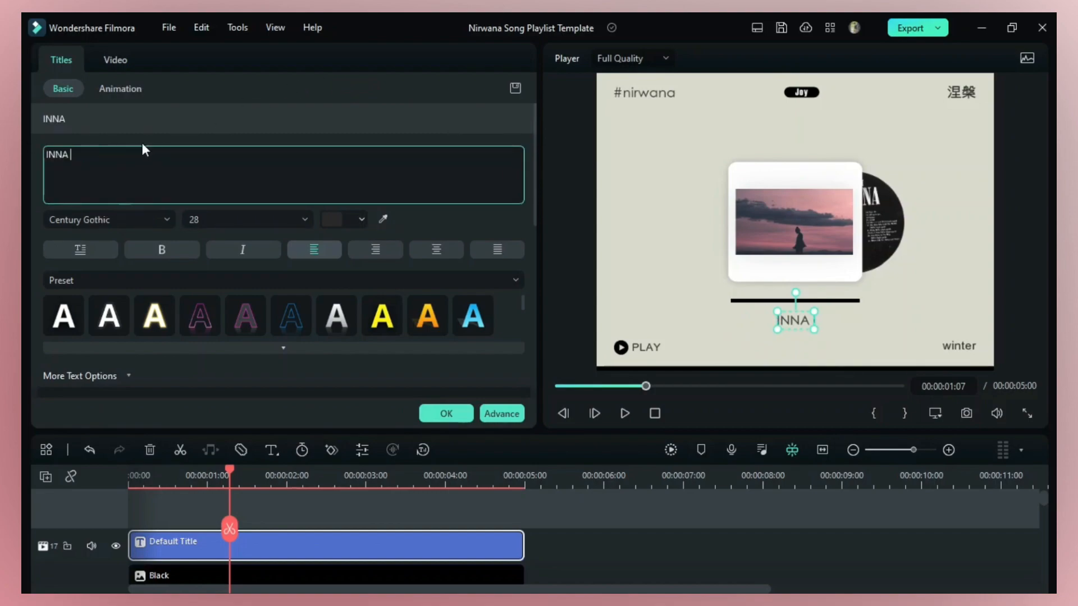
pyautogui.press('Return')
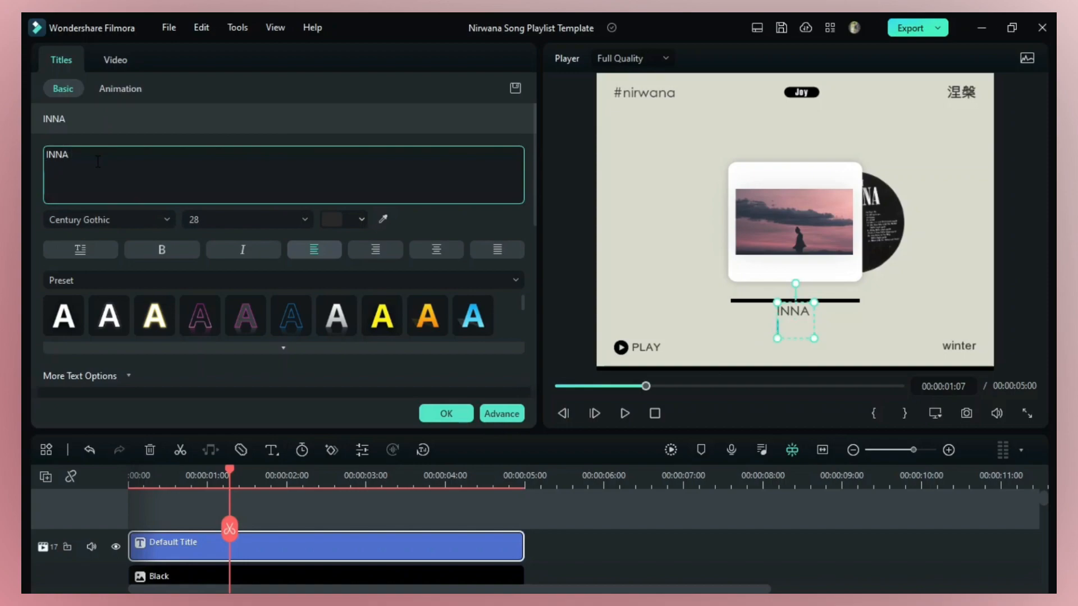
pyautogui.press('Return')
pyautogui.write('Nirvana')
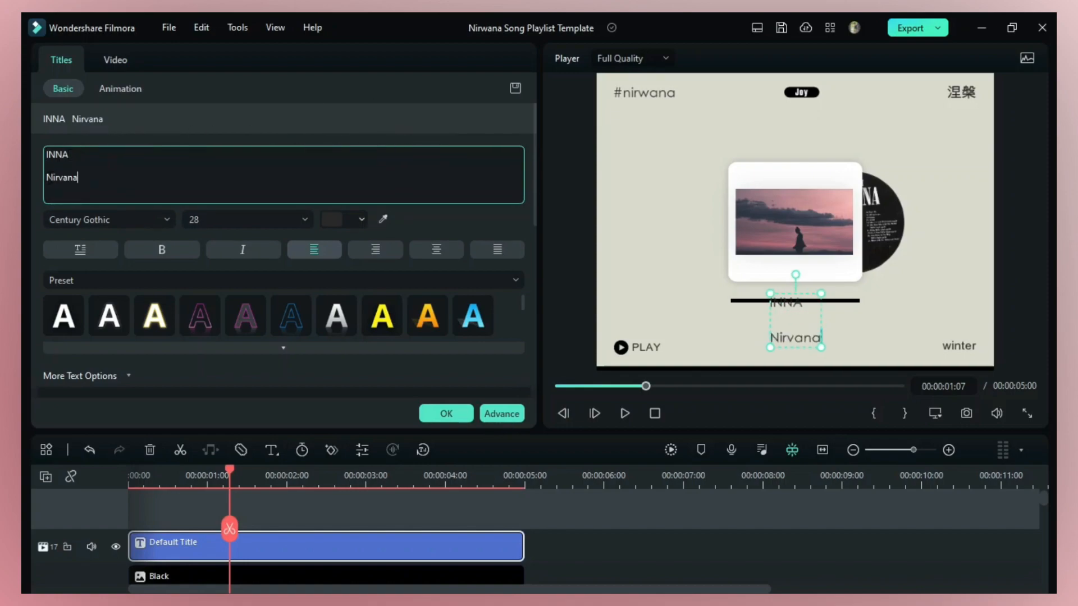
pyautogui.press('BackSpace')
pyautogui.write('b')
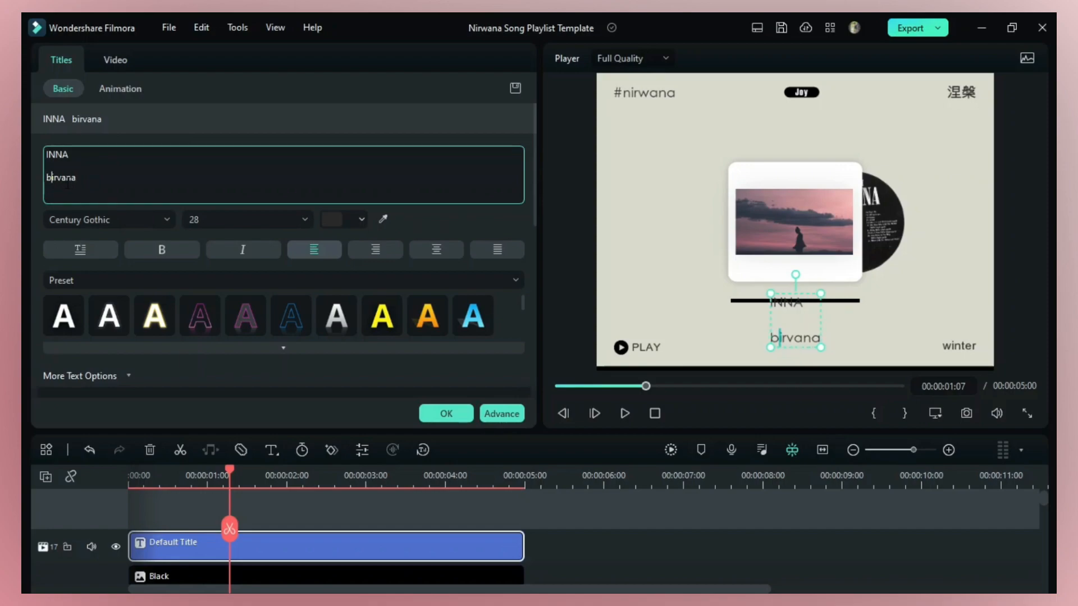
pyautogui.press('BackSpace')
pyautogui.write('n')
# - Centre-align the INNA nirvana title text
pyautogui.doubleClick(63, 154)
pyautogui.click(46, 155)
pyautogui.click(427, 247)
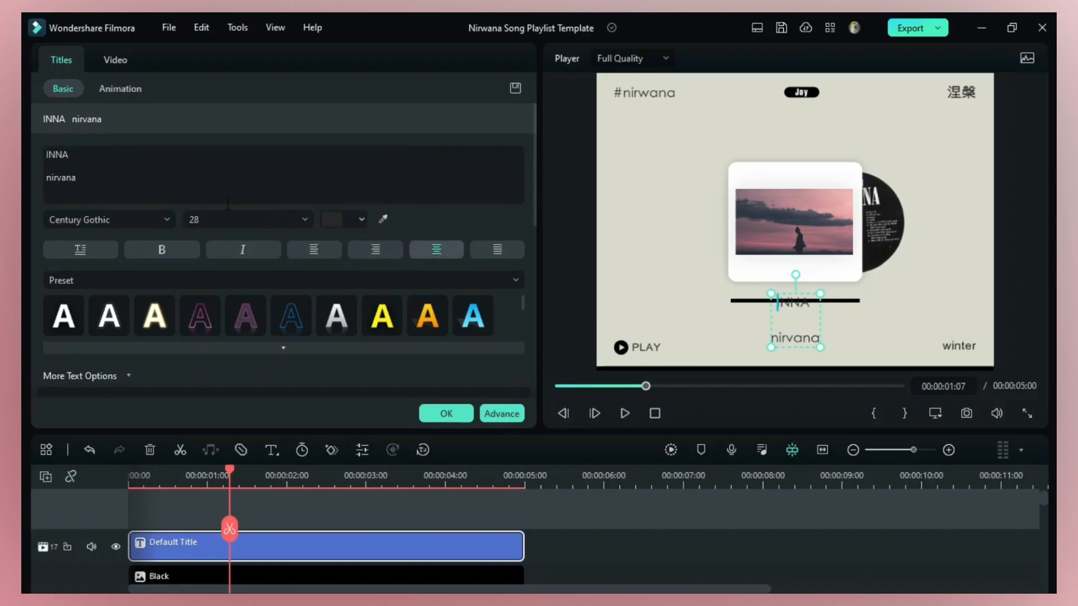
# - Remove the blank line between INNA and nirvana and shift the title slightly lower beneath the black bar
pyautogui.click(52, 179)
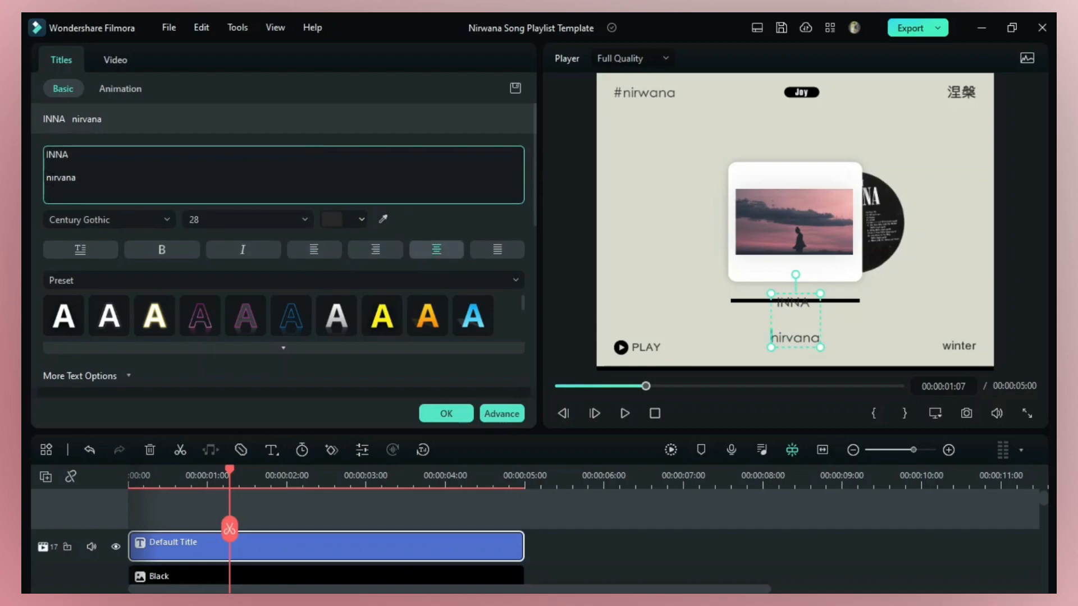
pyautogui.press('BackSpace')
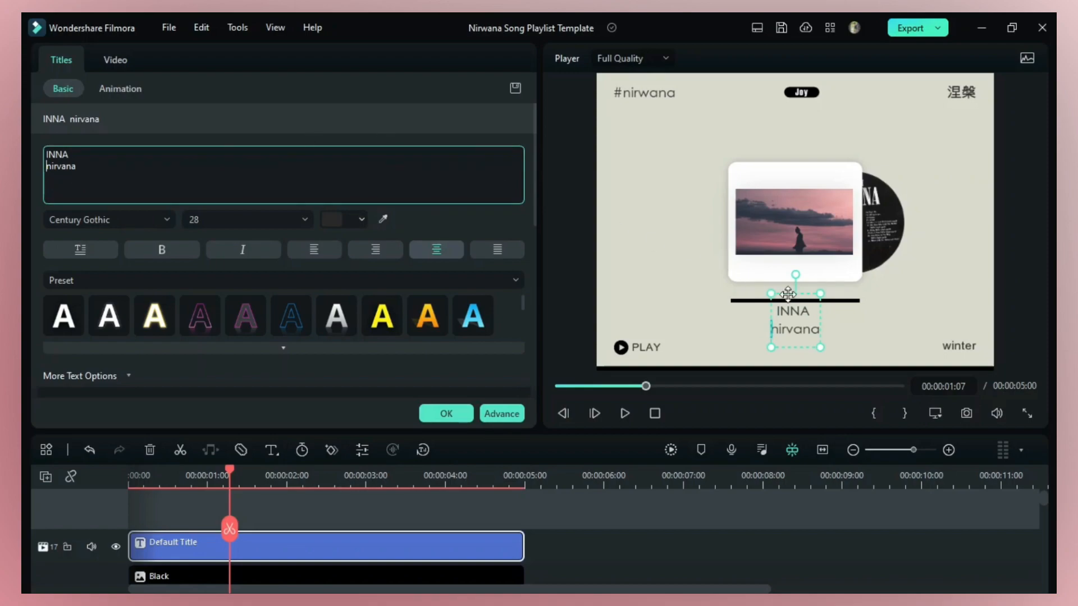
pyautogui.moveTo(787, 299); pyautogui.dragTo(785, 304)
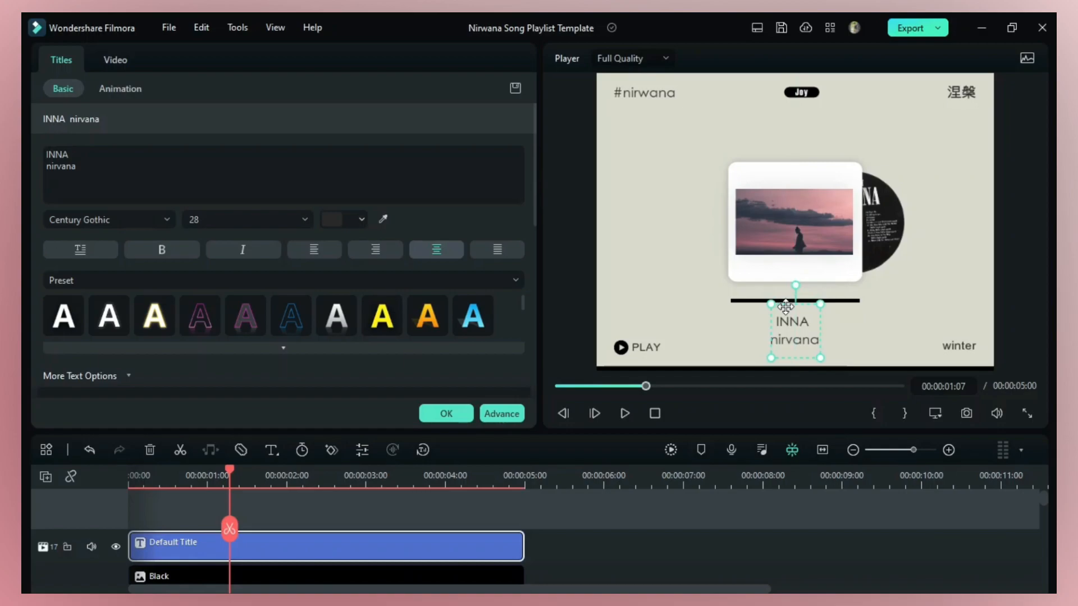
pyautogui.click(723, 526)
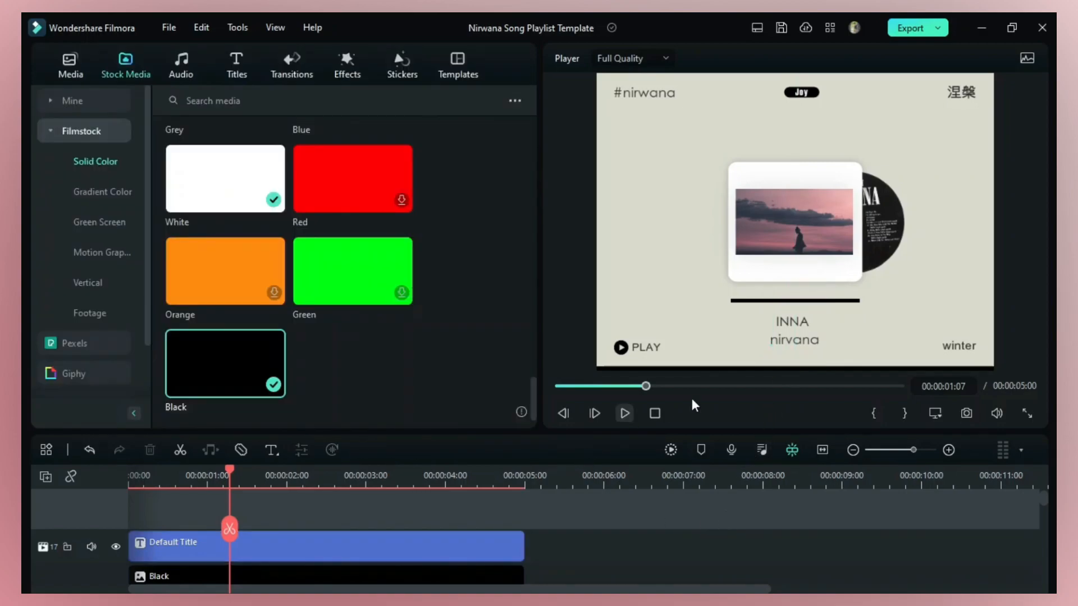
# - Set the font of the nirvana line to Century Gothic Negreta cursiva
pyautogui.click(782, 326)
pyautogui.doubleClick(781, 337)
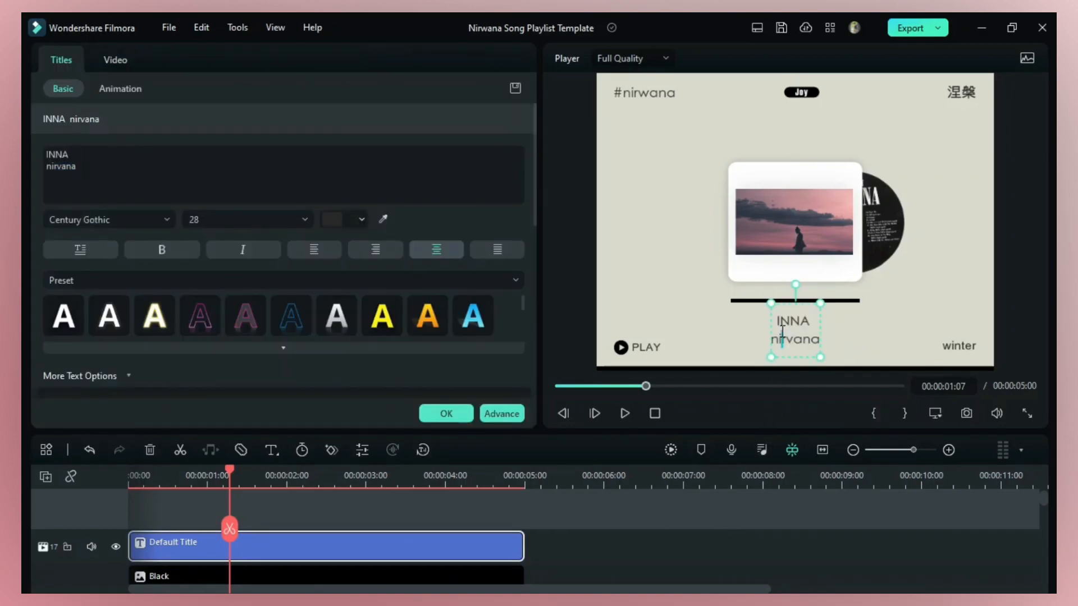
pyautogui.moveTo(76, 166); pyautogui.dragTo(35, 171)
pyautogui.click(128, 217)
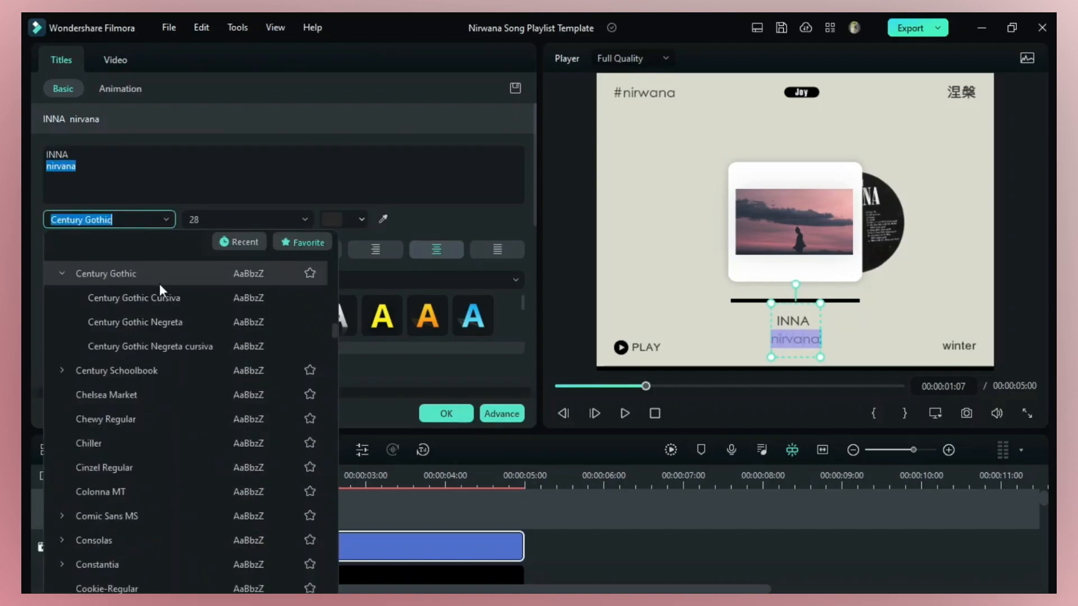
pyautogui.click(154, 340)
pyautogui.click(610, 511)
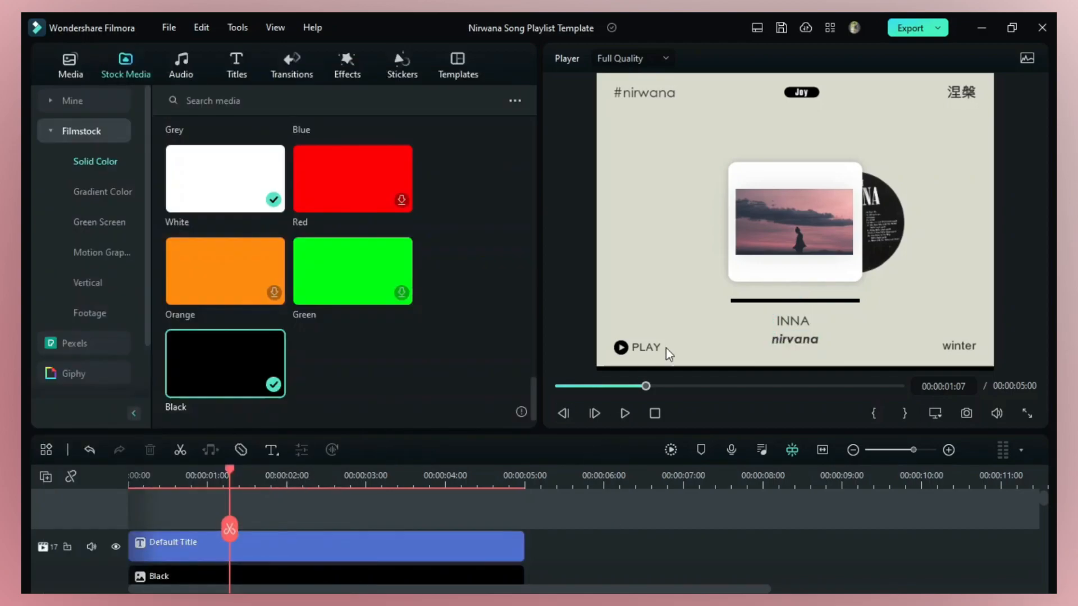
# - Try Gill Sans MT Ext Condensed Bold as the font for the INNA line
pyautogui.click(799, 324)
pyautogui.doubleClick(385, 538)
pyautogui.doubleClick(78, 150)
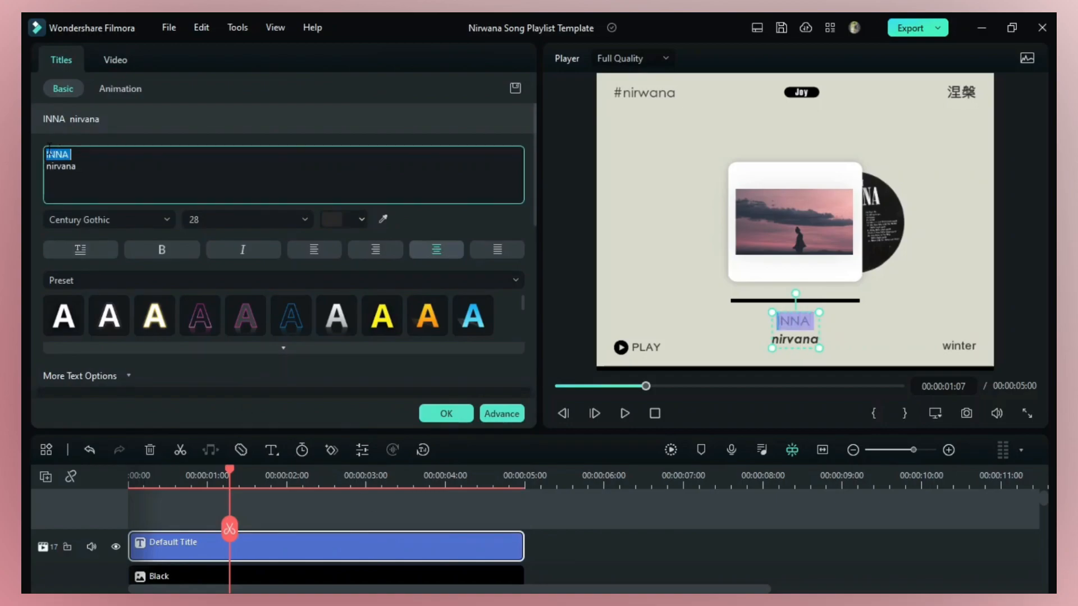
pyautogui.doubleClick(78, 150)
pyautogui.click(112, 220)
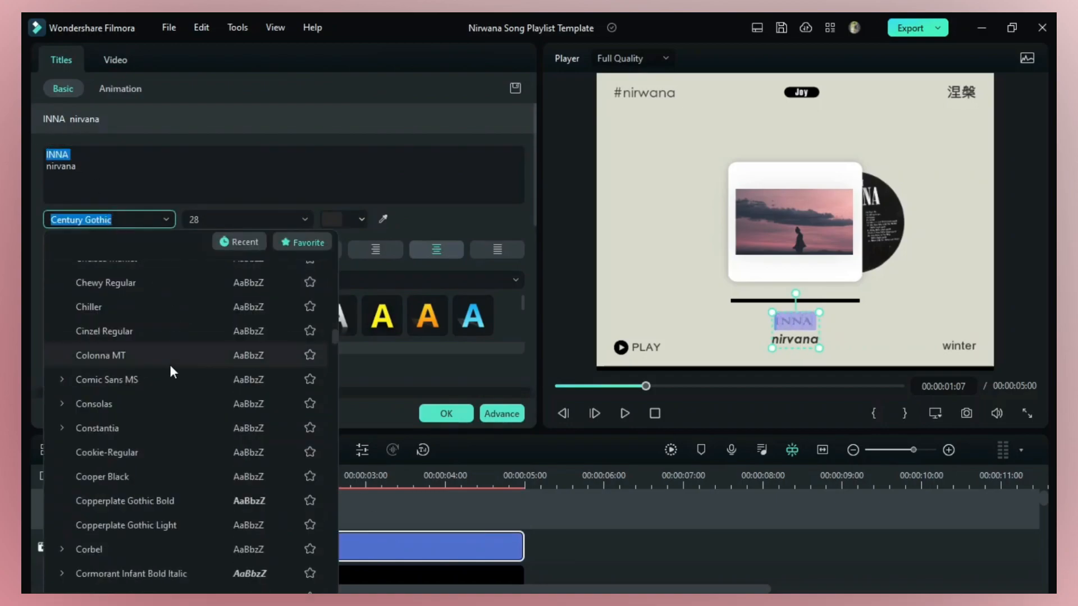
pyautogui.scroll(-8, 196, 449)
pyautogui.scroll(-6, 192, 455)
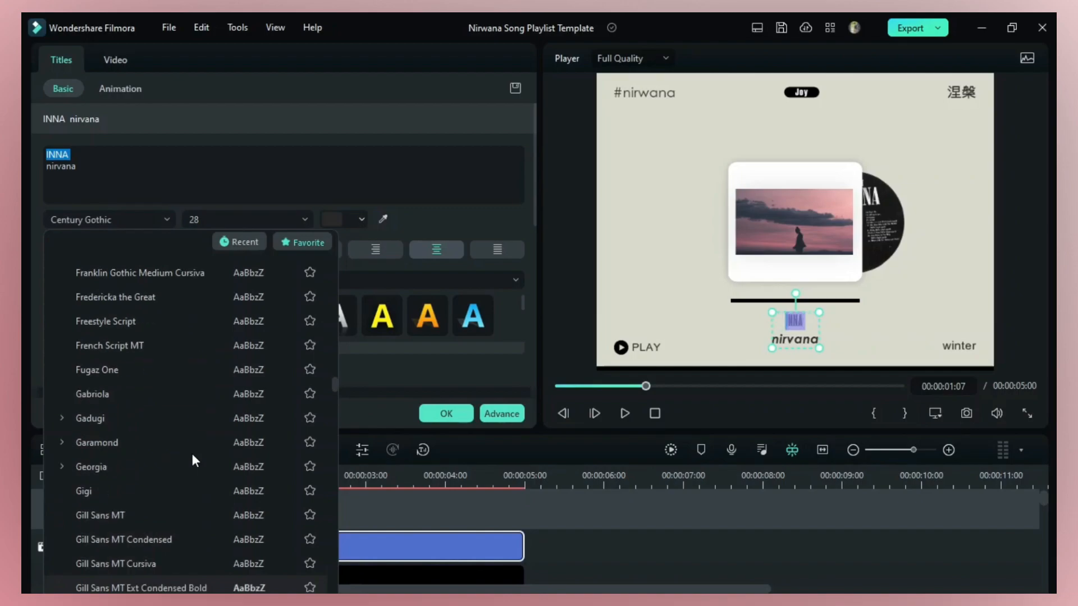
pyautogui.click(192, 458)
pyautogui.scroll(-3, 359, 359)
pyautogui.click(445, 413)
# - Set the font of the INNA line to Javanese Text
pyautogui.doubleClick(786, 303)
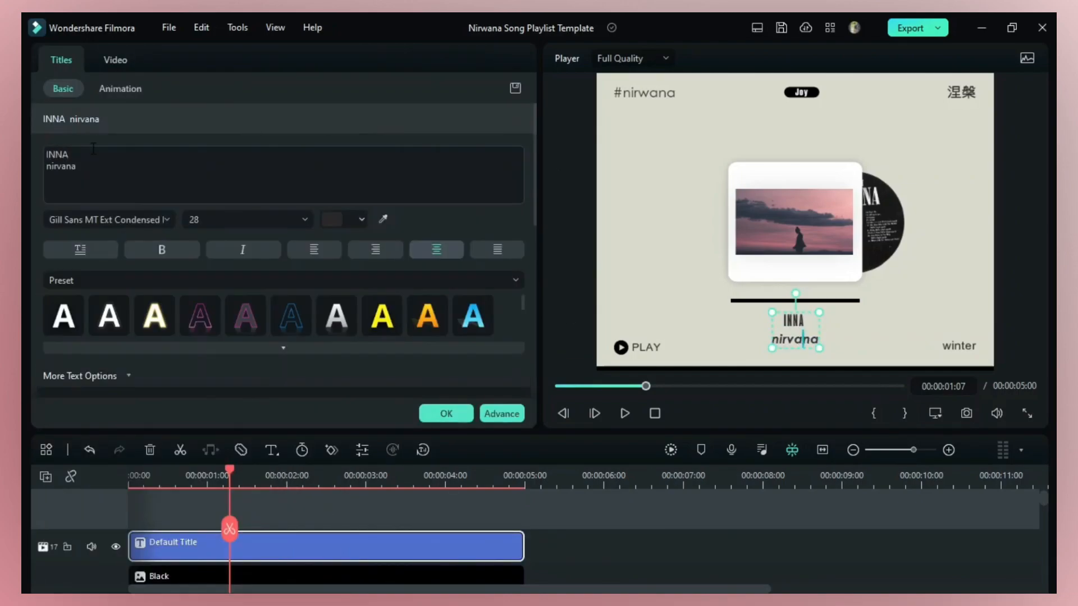
pyautogui.doubleClick(57, 154)
pyautogui.click(107, 219)
pyautogui.scroll(-4, 107, 226)
pyautogui.scroll(-1, 107, 225)
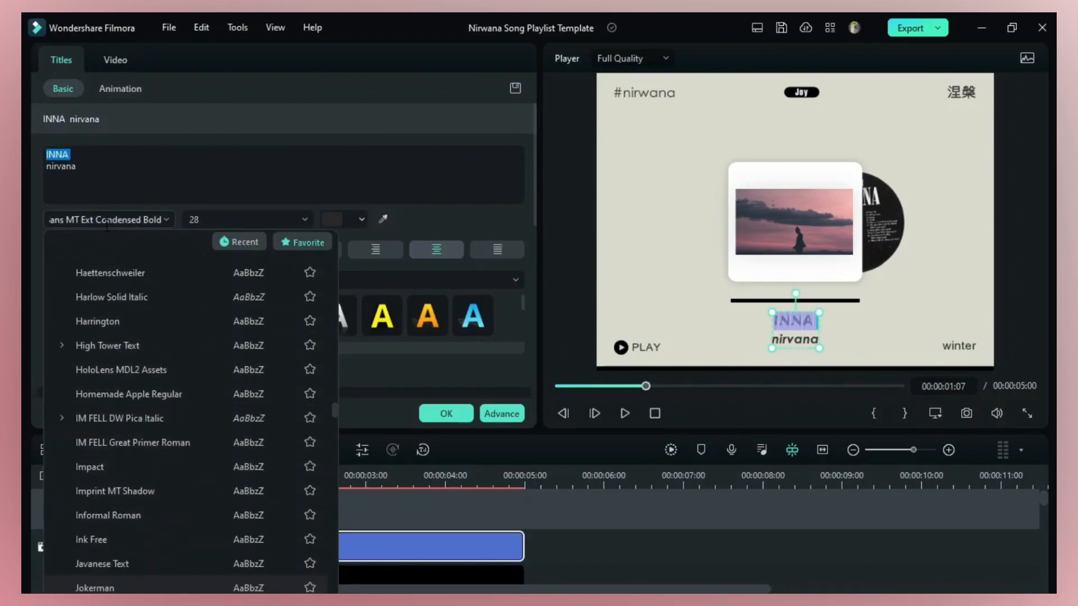
pyautogui.press('Return')
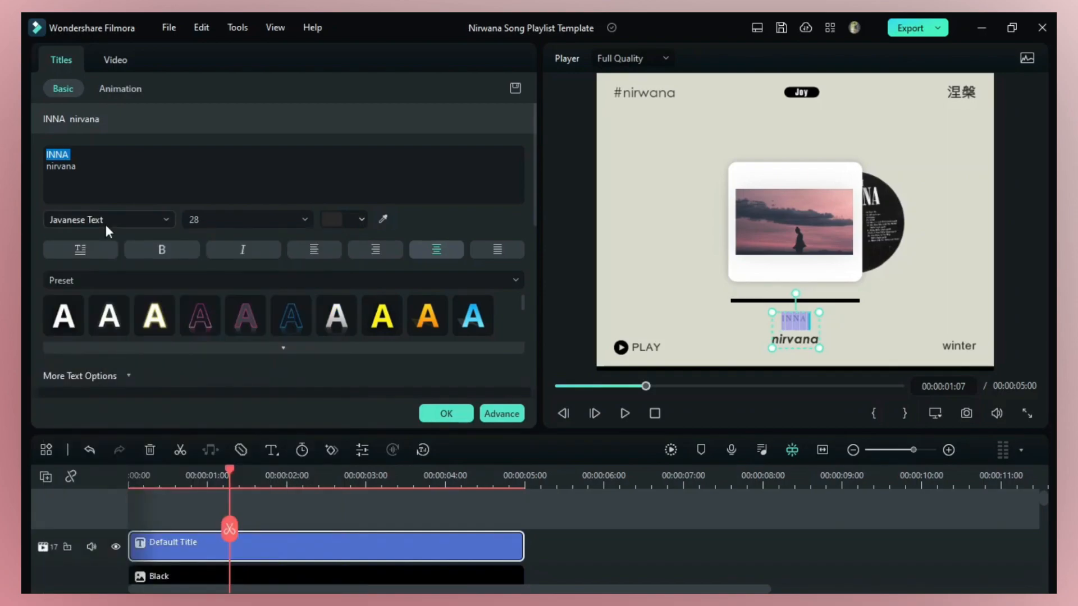
pyautogui.click(469, 514)
pyautogui.click(808, 337)
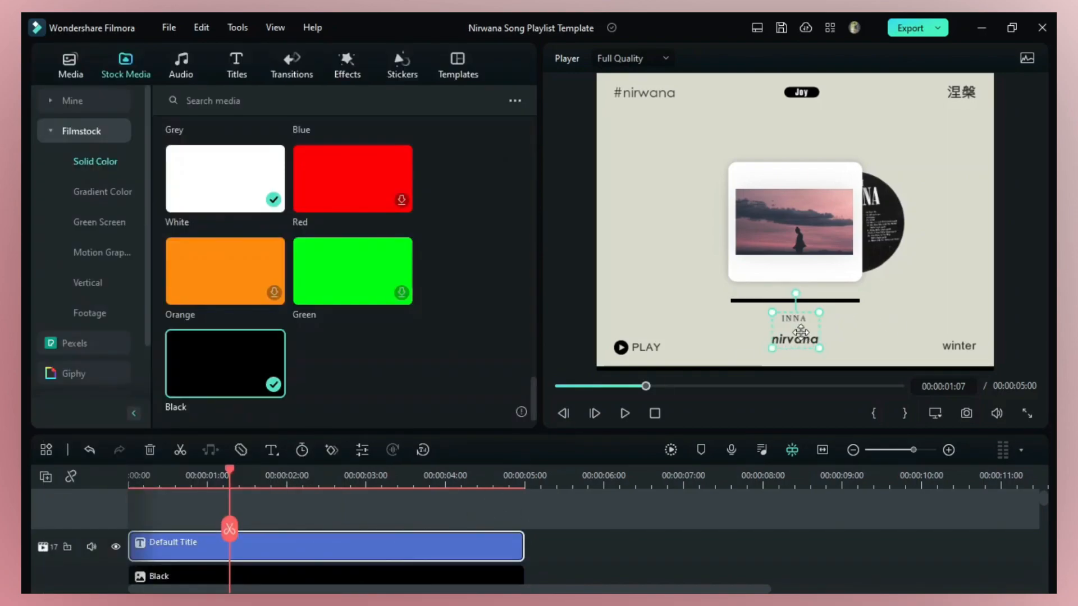
# - Open the INNA nirvana title for advanced text editing and select its INNA line
pyautogui.doubleClick(348, 542)
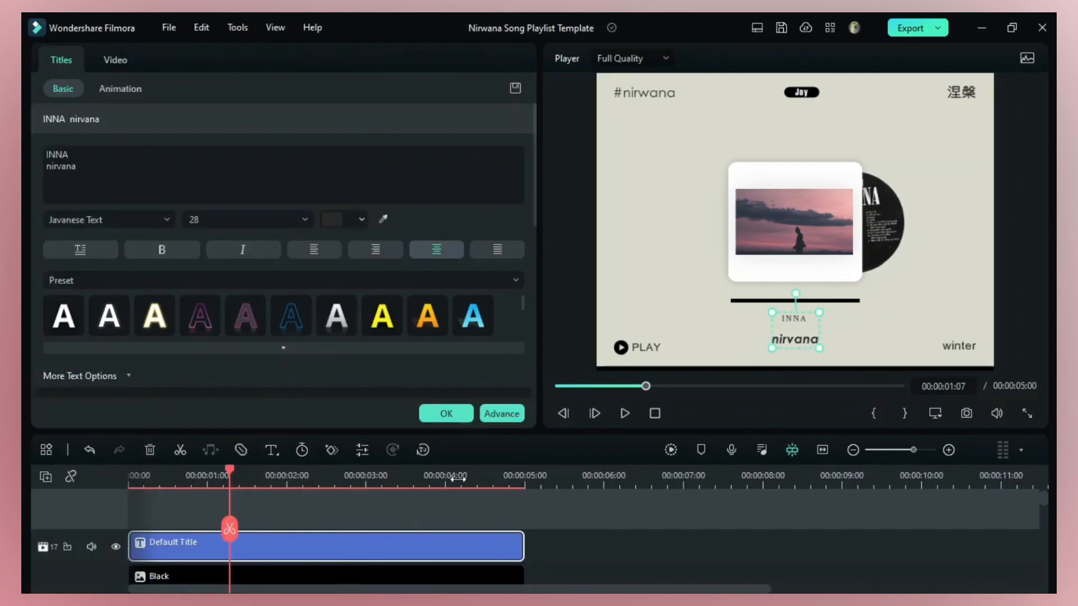
pyautogui.click(501, 413)
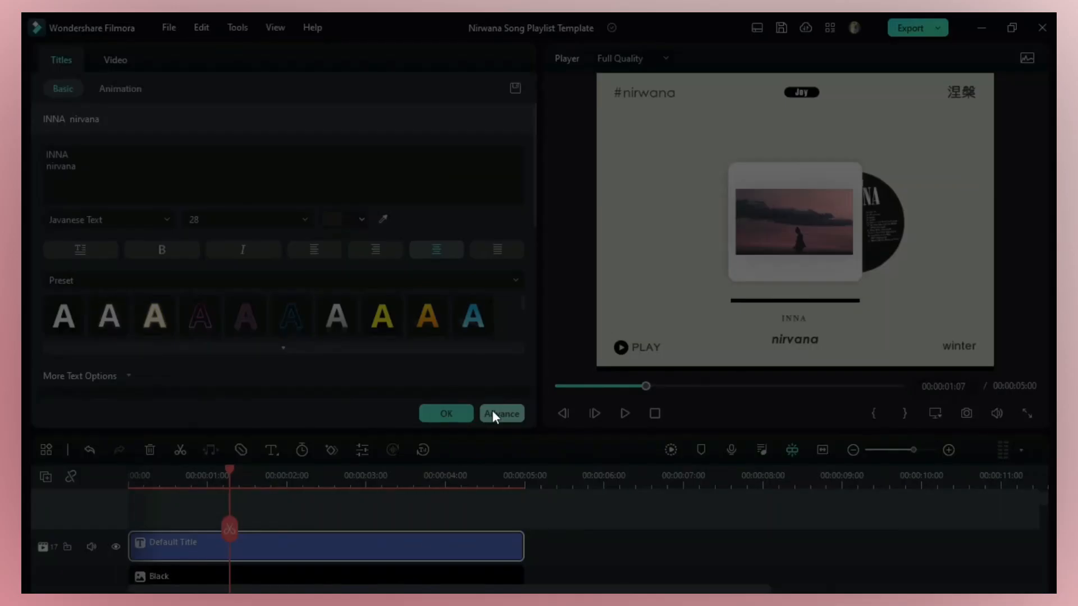
pyautogui.click(810, 119)
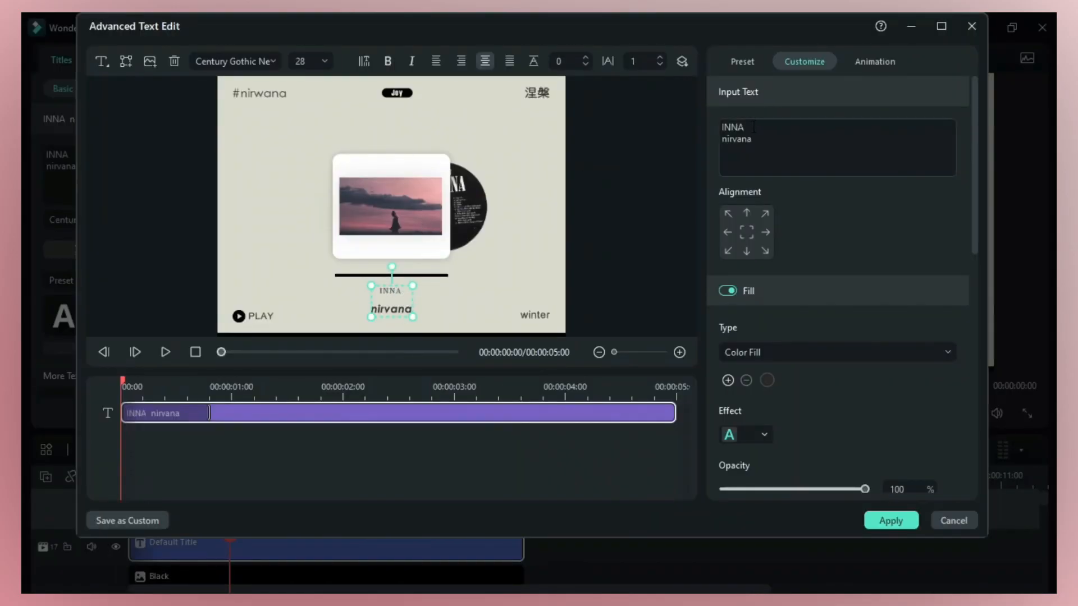
pyautogui.doubleClick(733, 128)
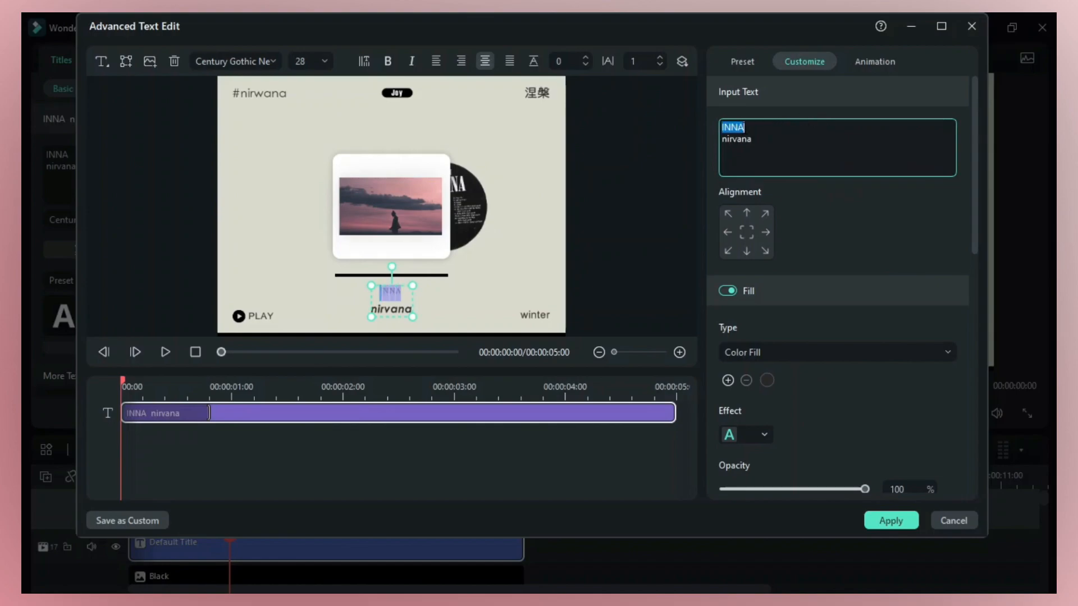
pyautogui.scroll(-7, 787, 349)
pyautogui.scroll(10, 786, 351)
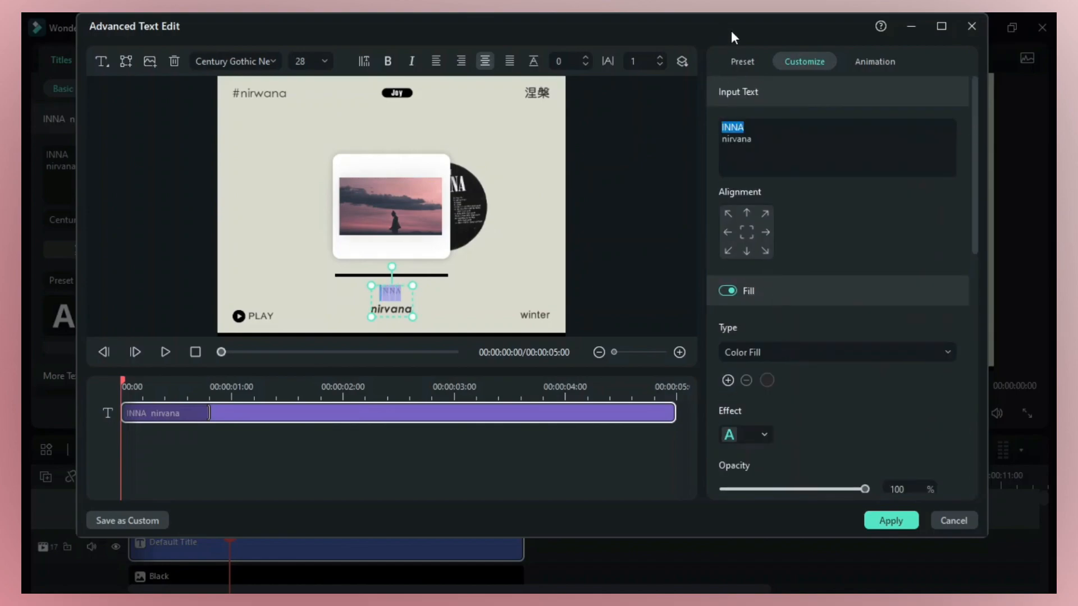
pyautogui.click(748, 56)
pyautogui.click(825, 61)
pyautogui.click(892, 60)
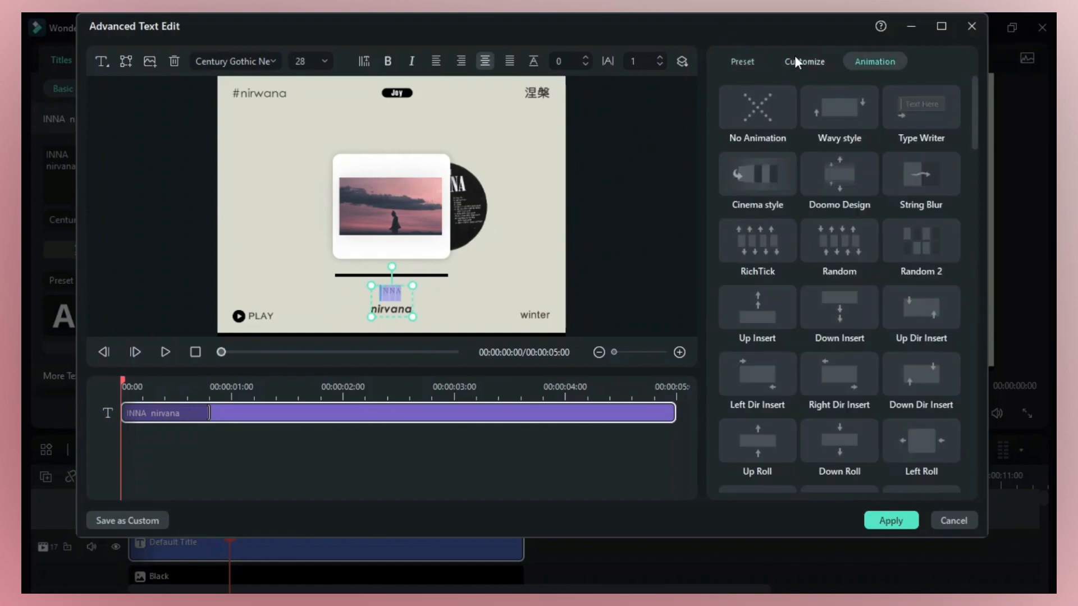
pyautogui.click(800, 59)
# - Set the font size of the selected INNA line to 45
pyautogui.doubleClick(299, 58)
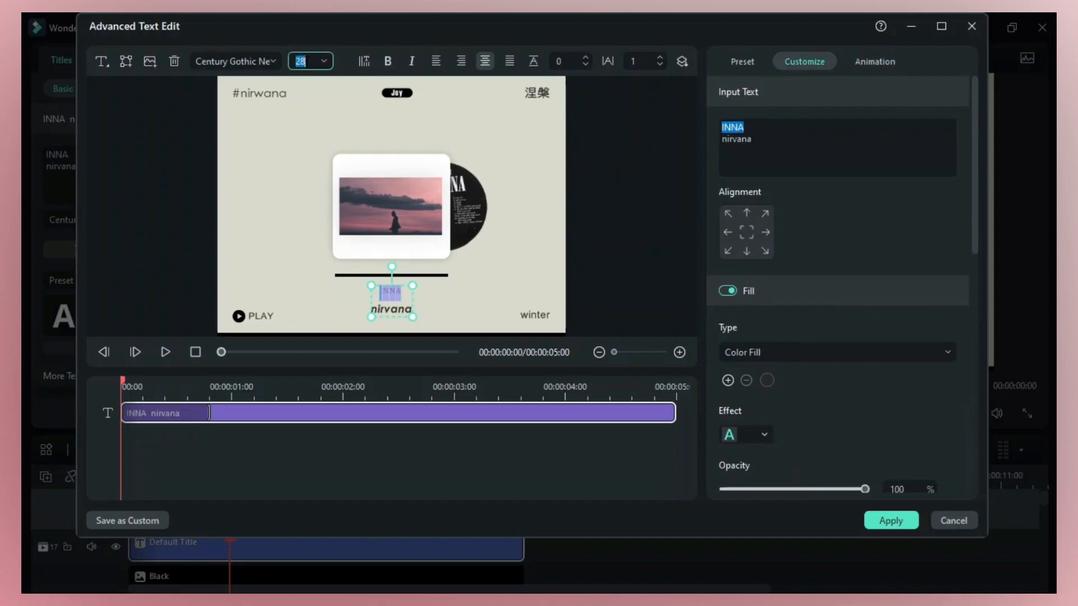
pyautogui.write('45')
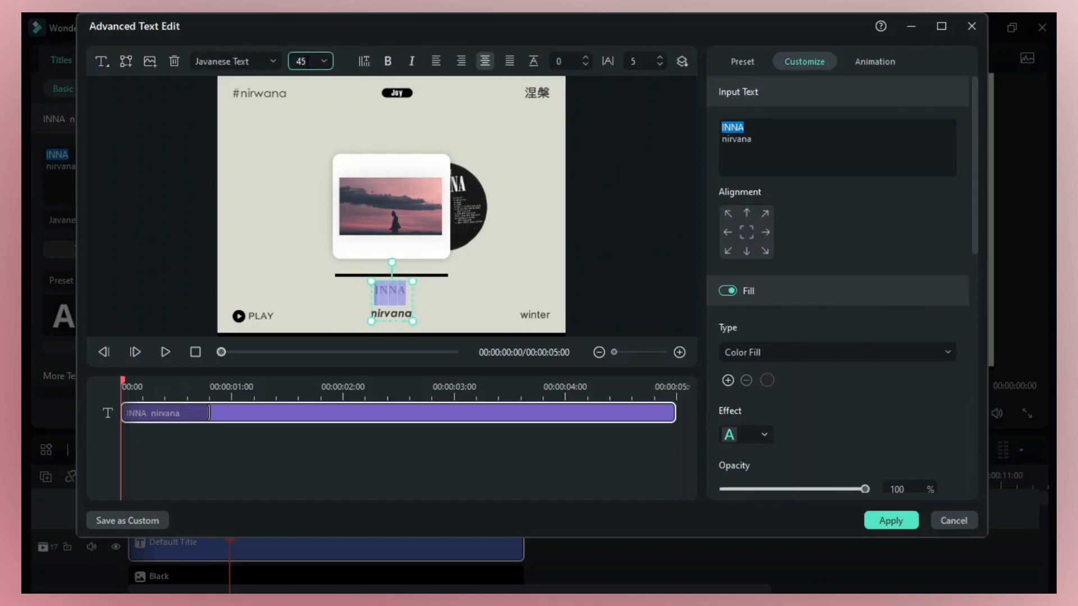
pyautogui.press('Return')
pyautogui.click(481, 251)
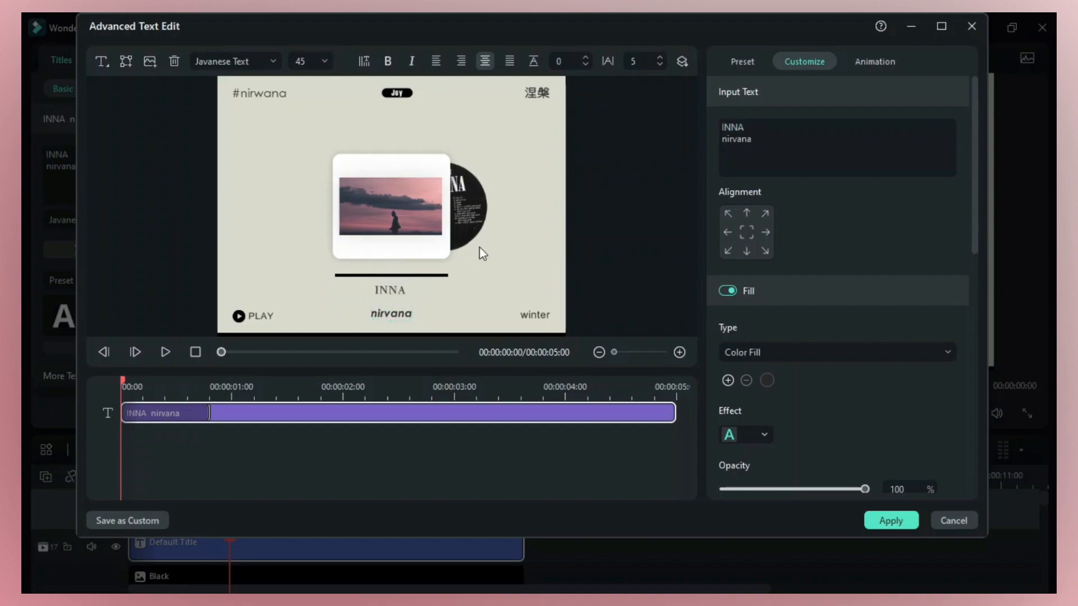
# - Set the title's line spacing to -35 and the nirvana line's character spacing to 8
pyautogui.moveTo(571, 60)
pyautogui.mouseDown()
pyautogui.moveTo(585, 60)
pyautogui.moveTo(554, 60)
pyautogui.mouseUp()
pyautogui.click(730, 139)
pyautogui.click(761, 143)
pyautogui.moveTo(761, 143); pyautogui.dragTo(726, 140)
pyautogui.click(564, 59)
pyautogui.moveTo(628, 65); pyautogui.dragTo(630, 64)
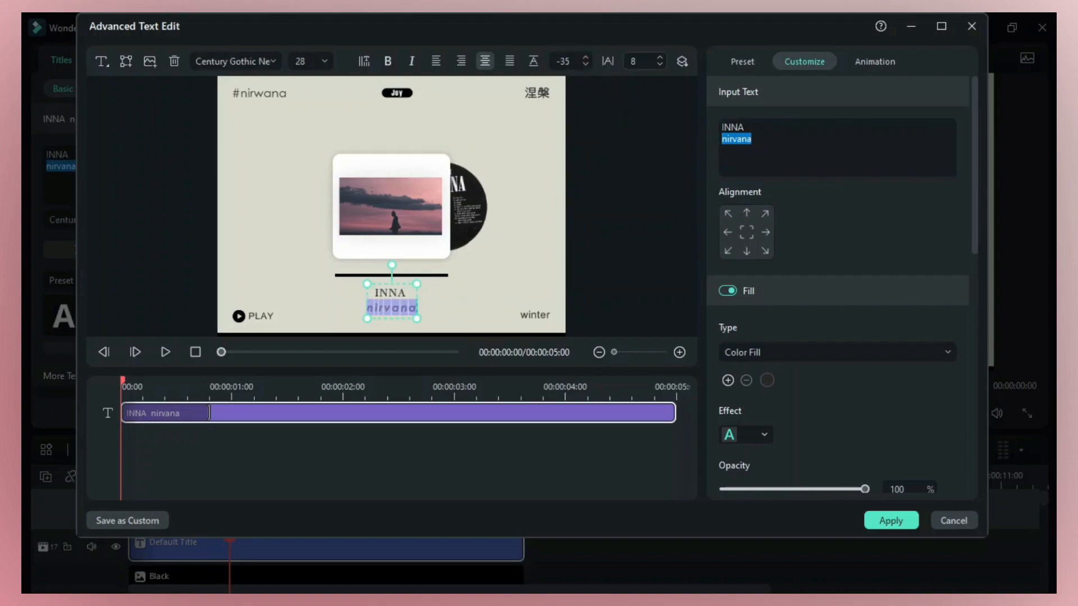
pyautogui.click(513, 243)
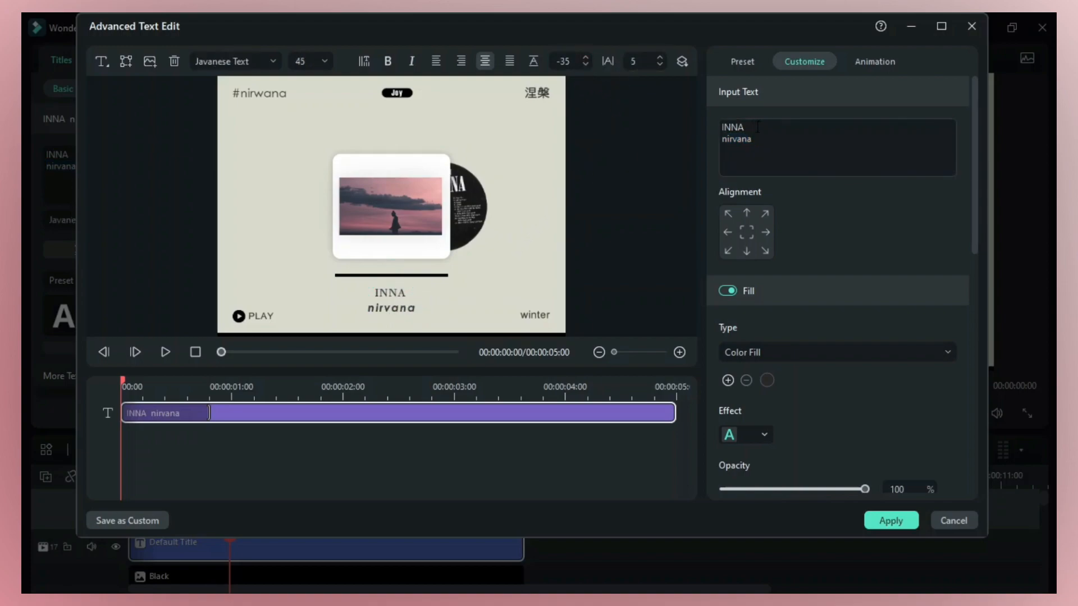
# - Tighten the title's line spacing to -40 and apply the advanced text edits
pyautogui.click(394, 305)
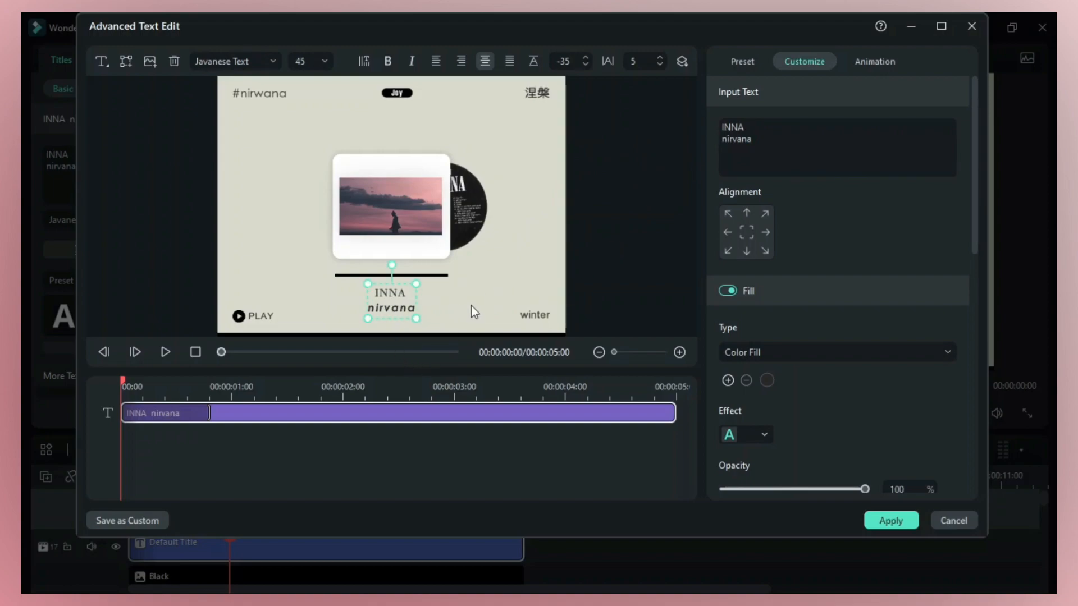
pyautogui.moveTo(563, 61); pyautogui.dragTo(555, 61)
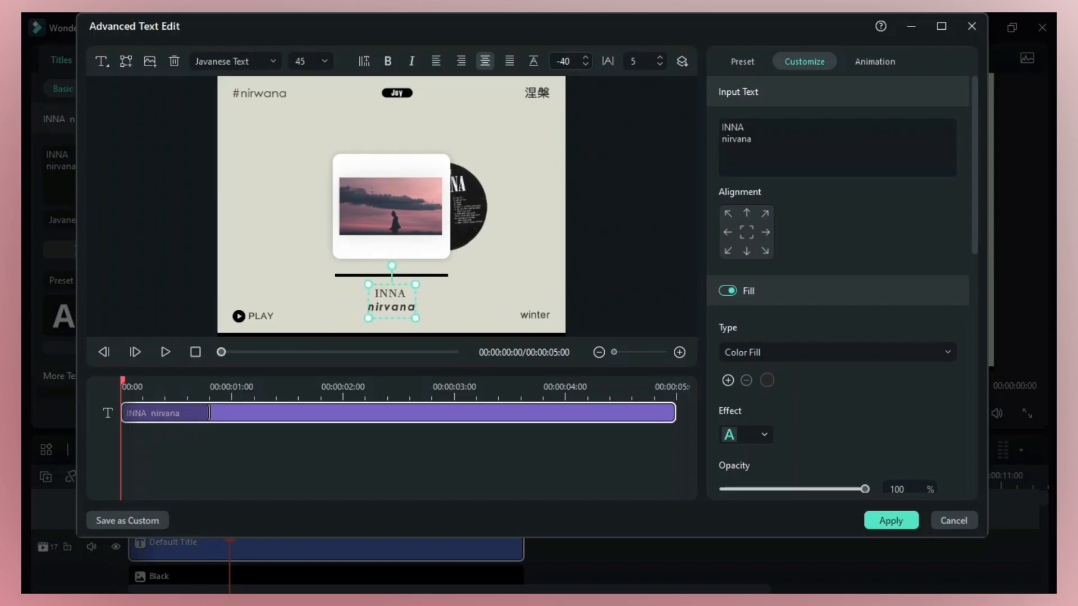
pyautogui.click(896, 520)
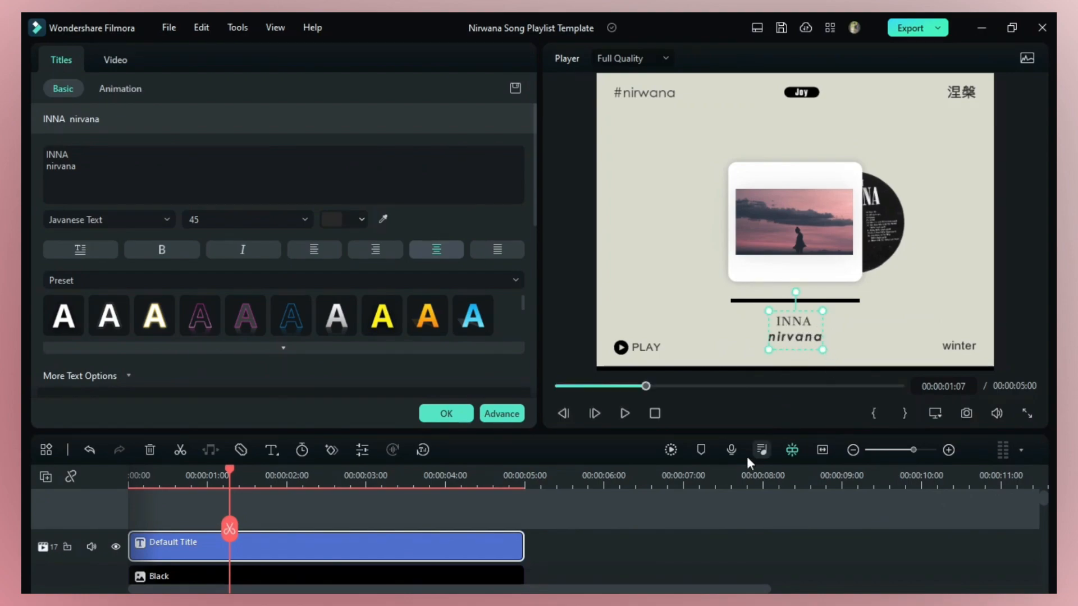
# - Set the font size of the caption's INNA line to 35 and close the title's text editing
pyautogui.click(731, 521)
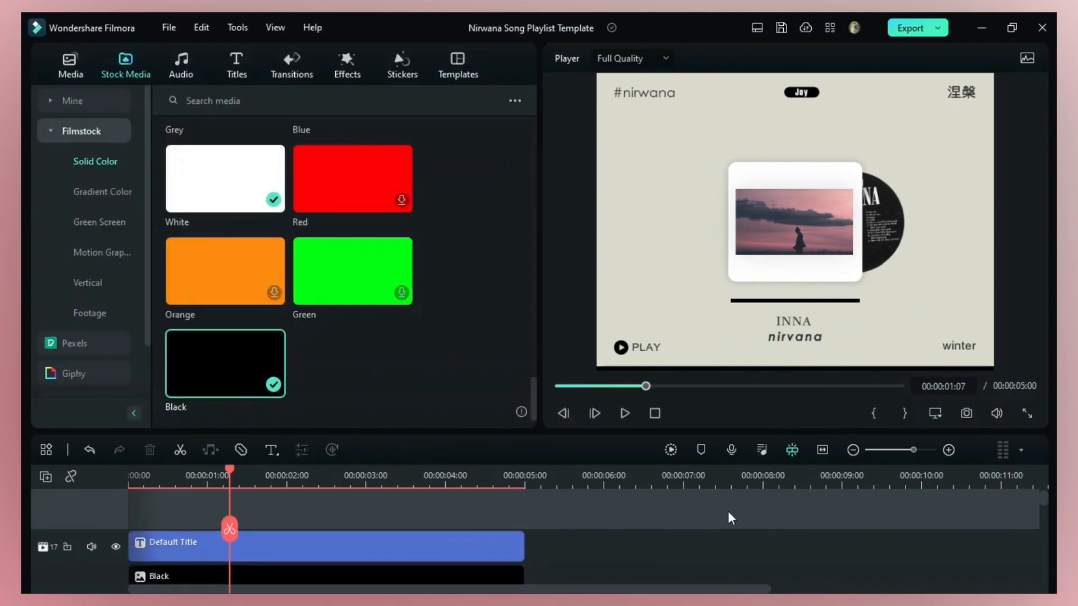
pyautogui.click(815, 337)
pyautogui.click(718, 533)
pyautogui.doubleClick(794, 330)
pyautogui.moveTo(75, 154); pyautogui.dragTo(45, 154)
pyautogui.click(211, 219)
pyautogui.write('35')
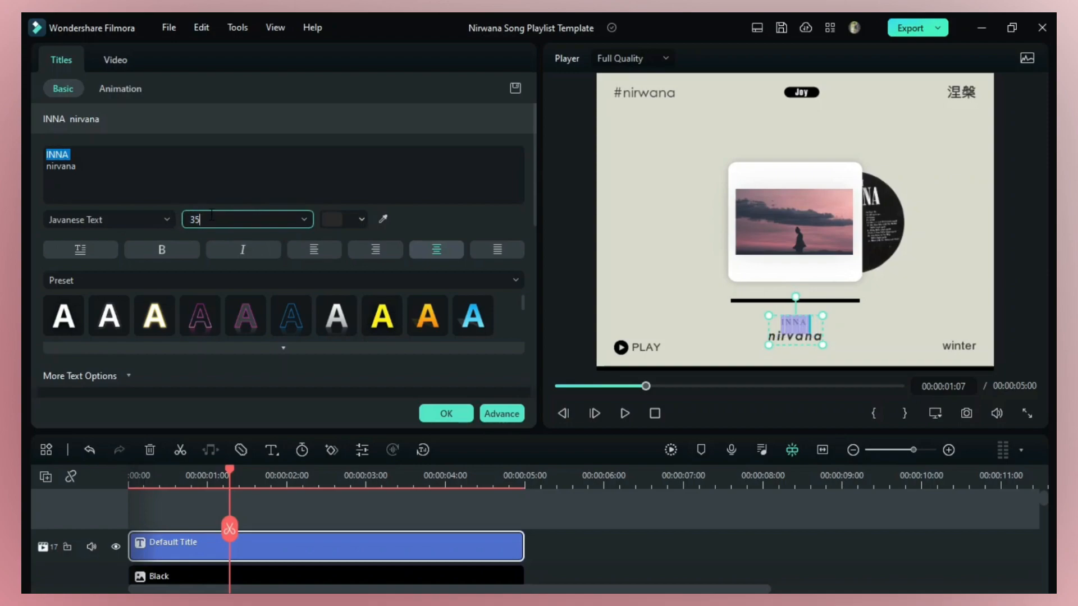
pyautogui.click(572, 500)
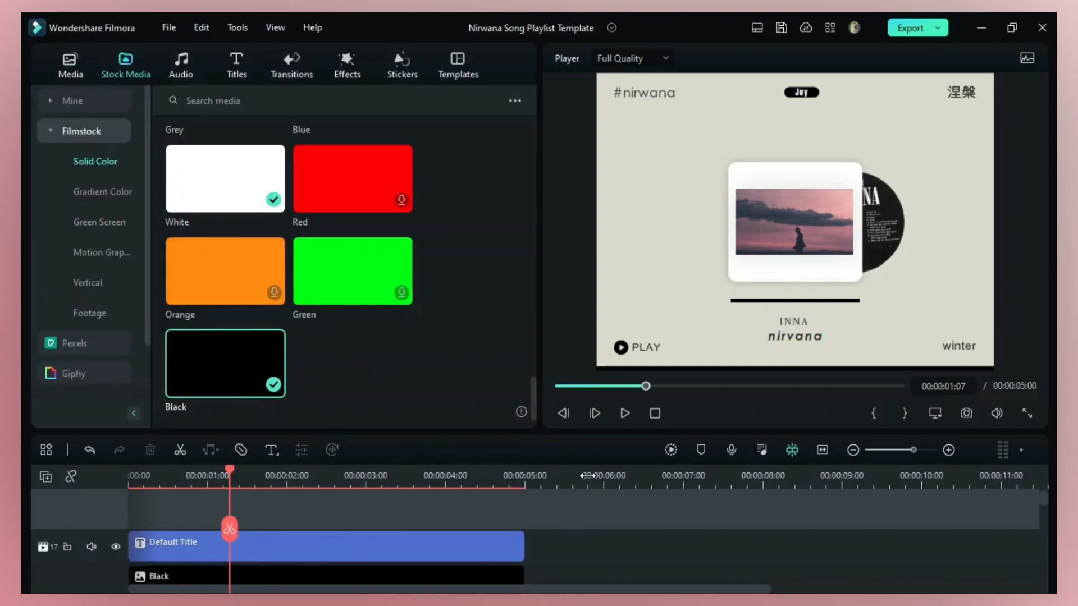
# - Reposition the INNA nirvana caption slightly lower, midway between the black line and the frame's lower edge
pyautogui.click(802, 324)
pyautogui.press('Up')
pyautogui.press('Up')
pyautogui.press('Up')
pyautogui.press('Up')
pyautogui.press('Up')
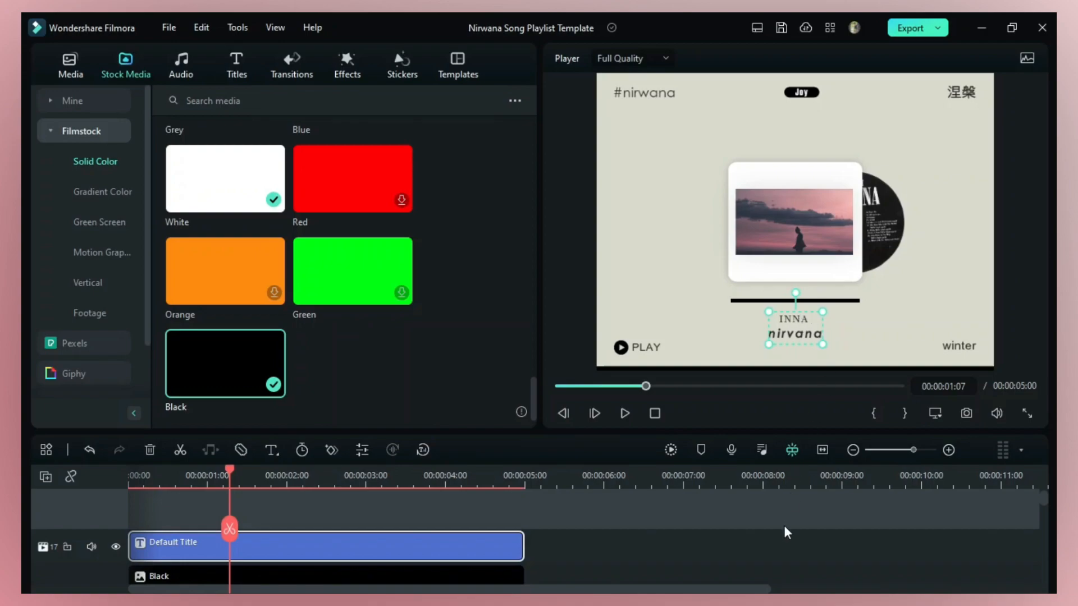
pyautogui.click(840, 336)
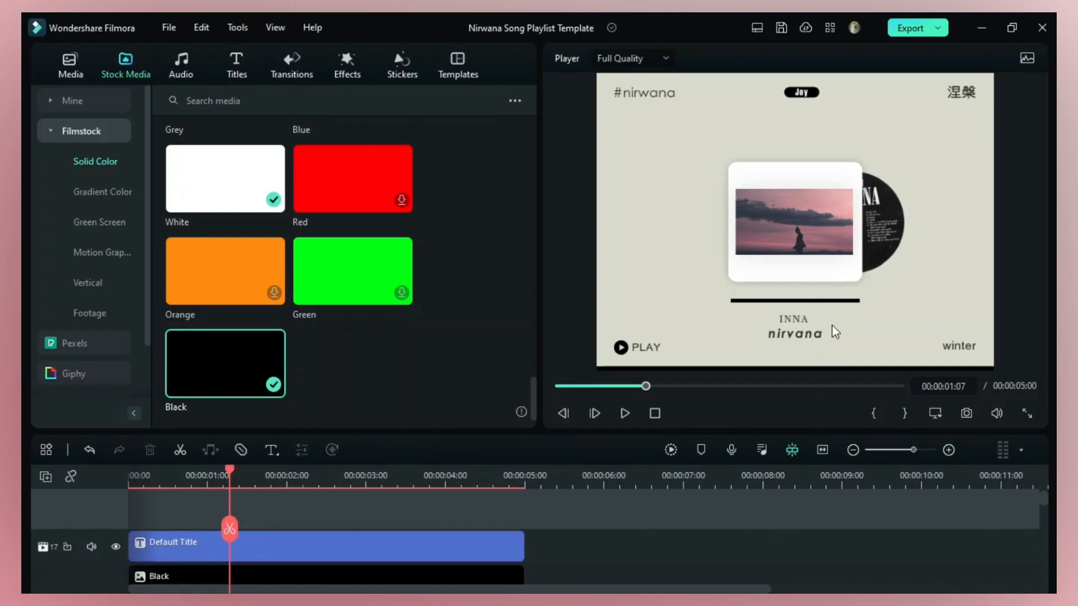
pyautogui.click(787, 335)
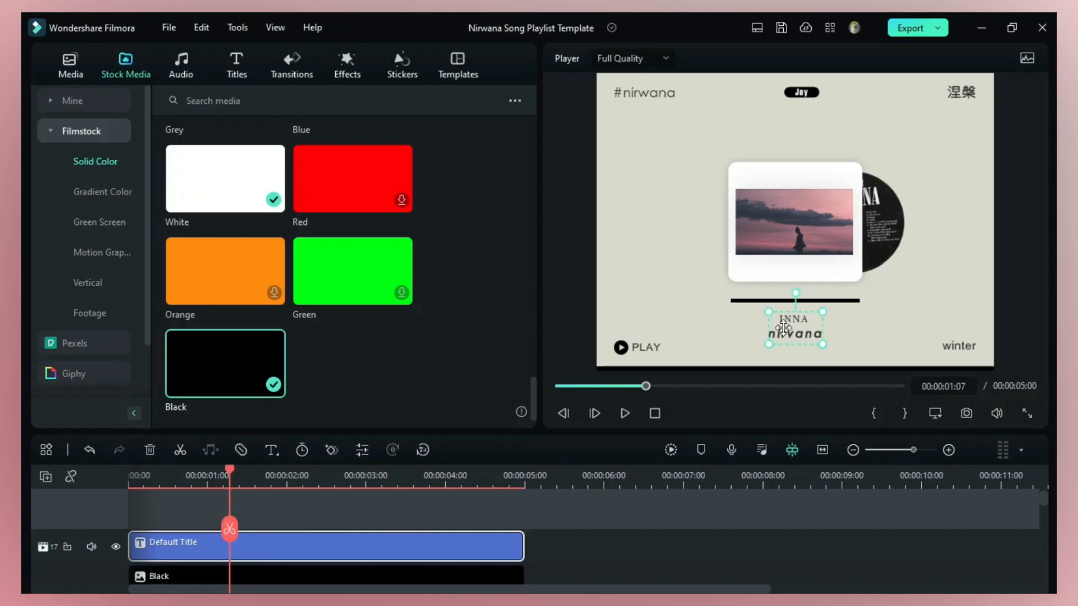
pyautogui.moveTo(800, 323); pyautogui.dragTo(799, 330)
pyautogui.click(703, 573)
# - Enlarge the timeline area and bring the lowest video track and the audio track into view
pyautogui.scroll(-1, 617, 544)
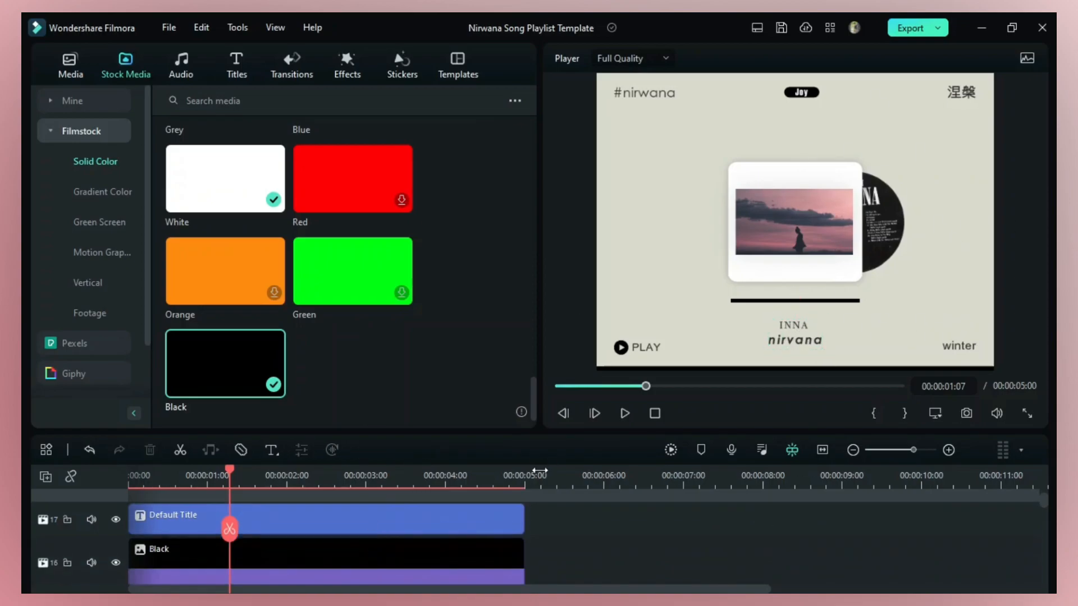
pyautogui.moveTo(530, 429); pyautogui.dragTo(526, 332)
pyautogui.scroll(-5, 570, 449)
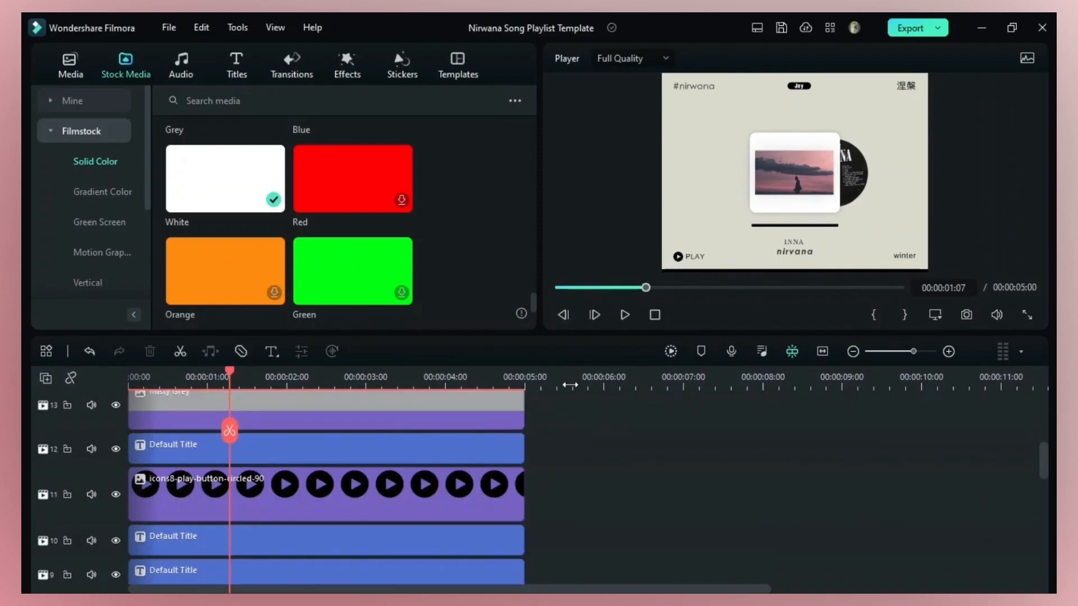
pyautogui.scroll(-2, 532, 399)
pyautogui.scroll(-10, 522, 474)
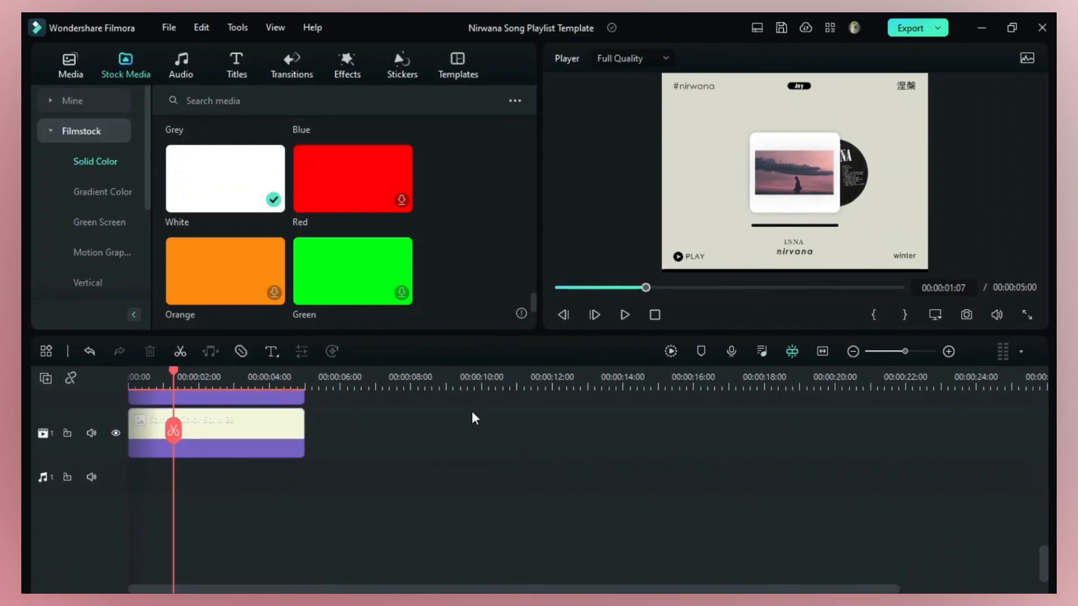
# - Import the INNA Nirvana music file into the project and place it at the start of audio track 1
pyautogui.click(80, 65)
pyautogui.click(510, 229)
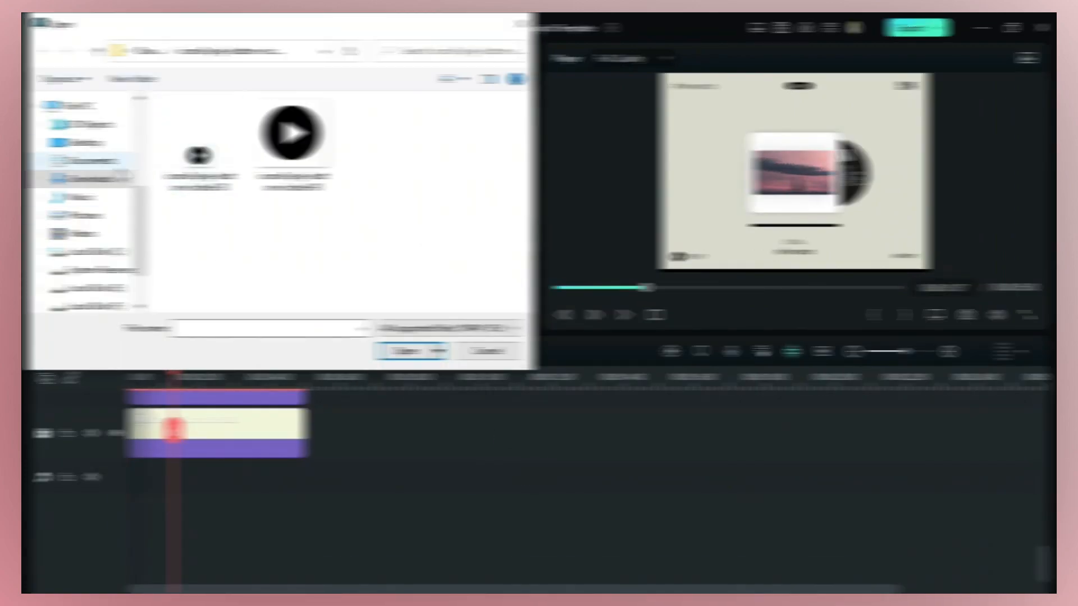
pyautogui.click(85, 179)
pyautogui.scroll(-3, 225, 247)
pyautogui.doubleClick(241, 143)
pyautogui.hotkey('alt', 'Left')
pyautogui.doubleClick(236, 131)
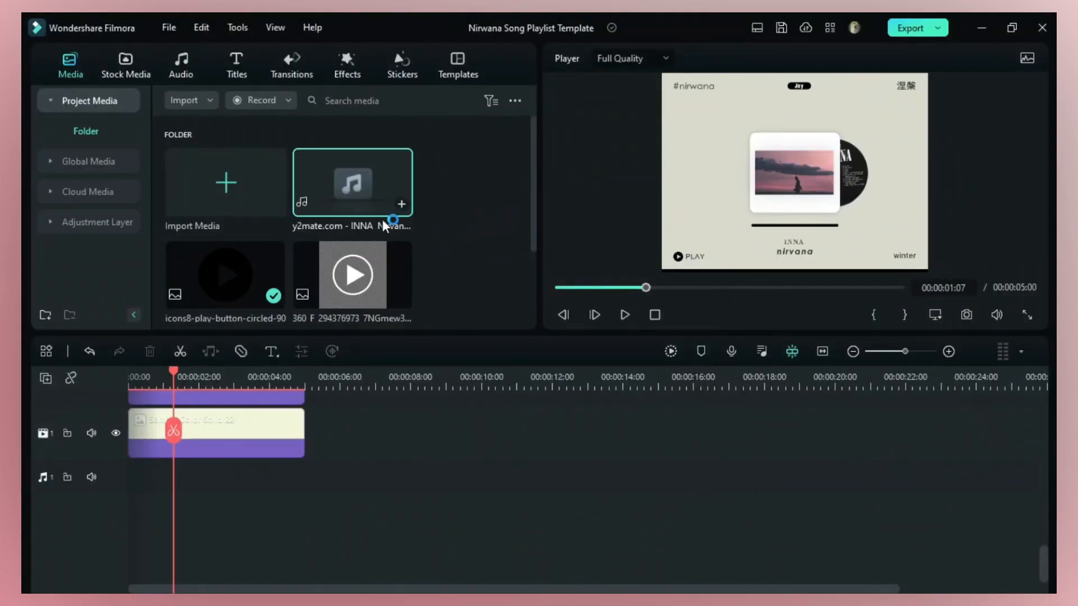
pyautogui.moveTo(352, 185); pyautogui.dragTo(101, 483)
pyautogui.scroll(-5, 242, 407)
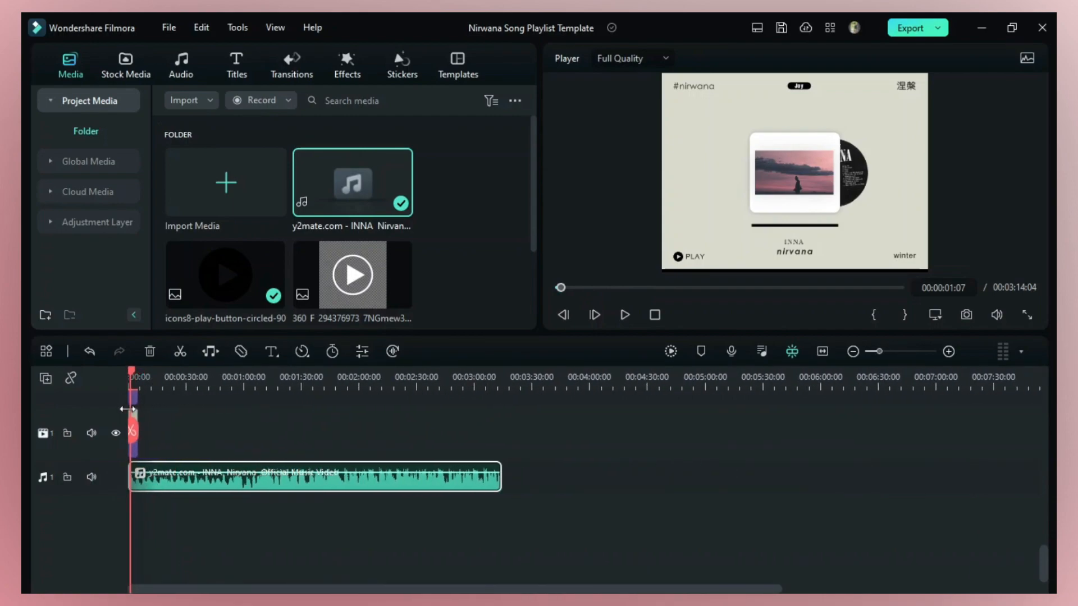
# - Select all the image, color and title clips and extend them together to the end of the song
pyautogui.moveTo(219, 432); pyautogui.dragTo(101, 396)
pyautogui.moveTo(140, 493); pyautogui.dragTo(752, 484)
pyautogui.scroll(-10, 752, 484)
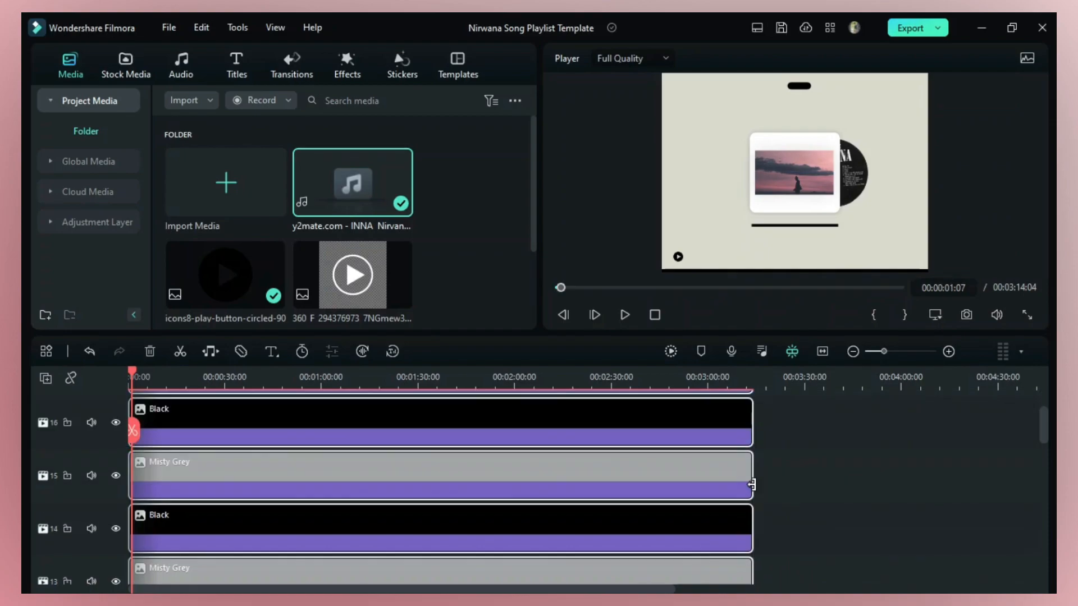
pyautogui.scroll(5, 752, 484)
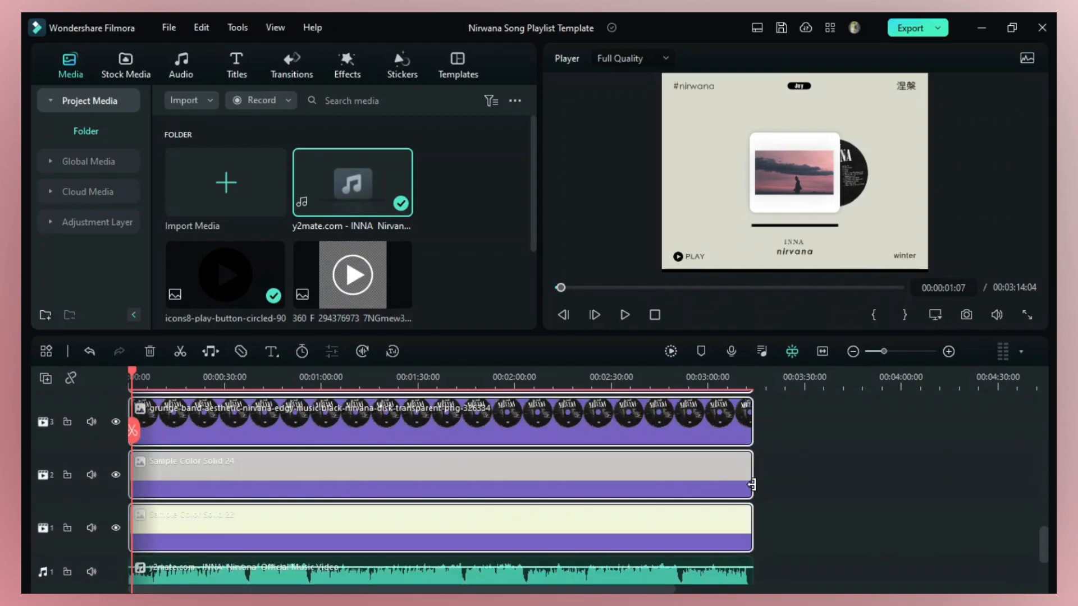
pyautogui.click(843, 479)
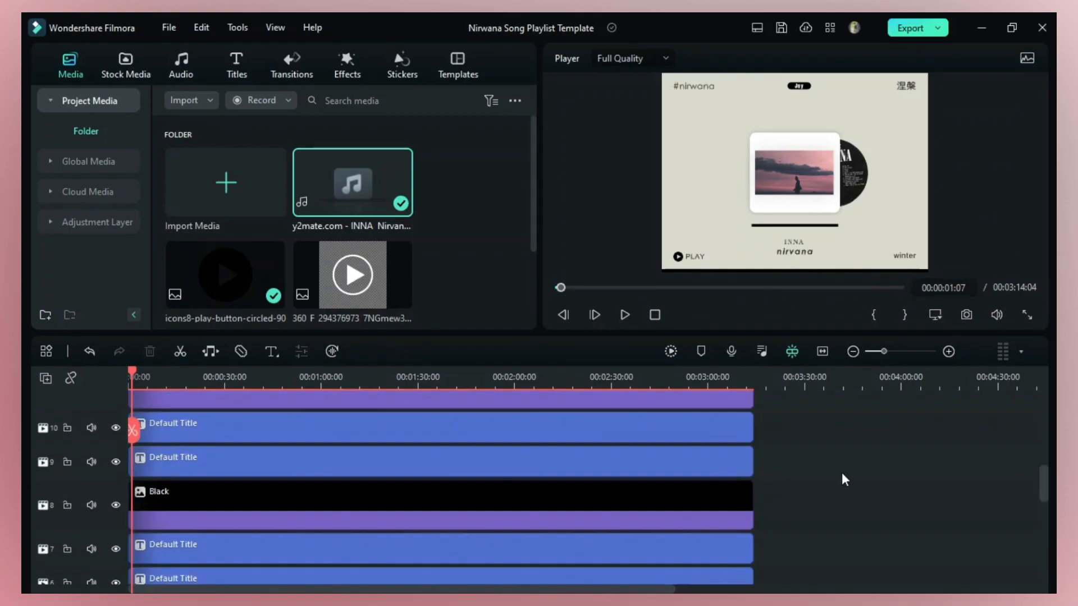
# - Return the playhead to the project start and shrink the timeline area to enlarge the preview
pyautogui.moveTo(133, 377); pyautogui.dragTo(110, 387)
pyautogui.moveTo(257, 337); pyautogui.dragTo(261, 454)
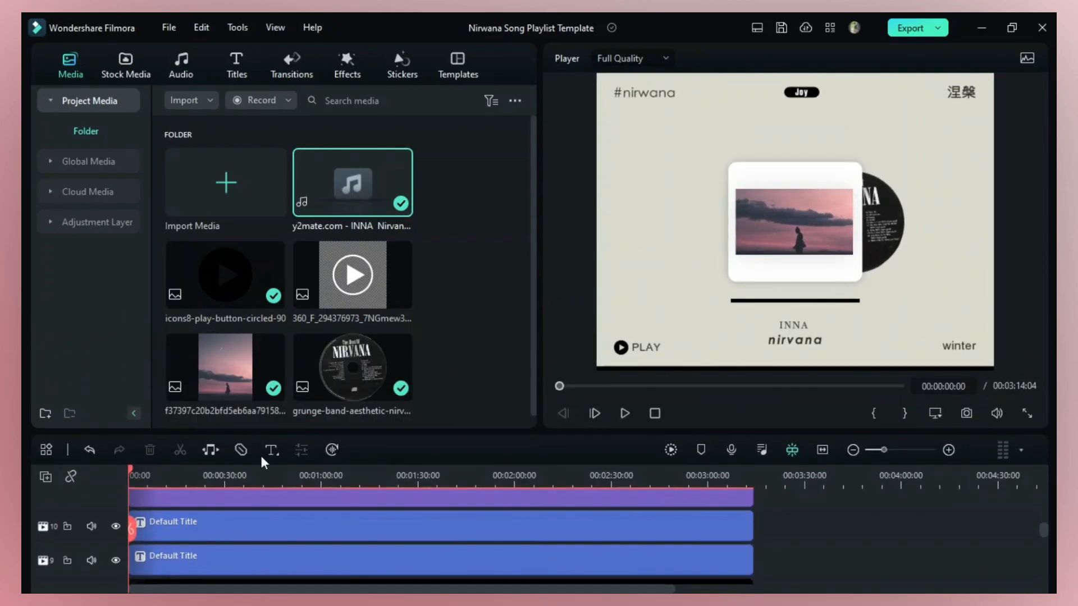
pyautogui.scroll(5, 471, 524)
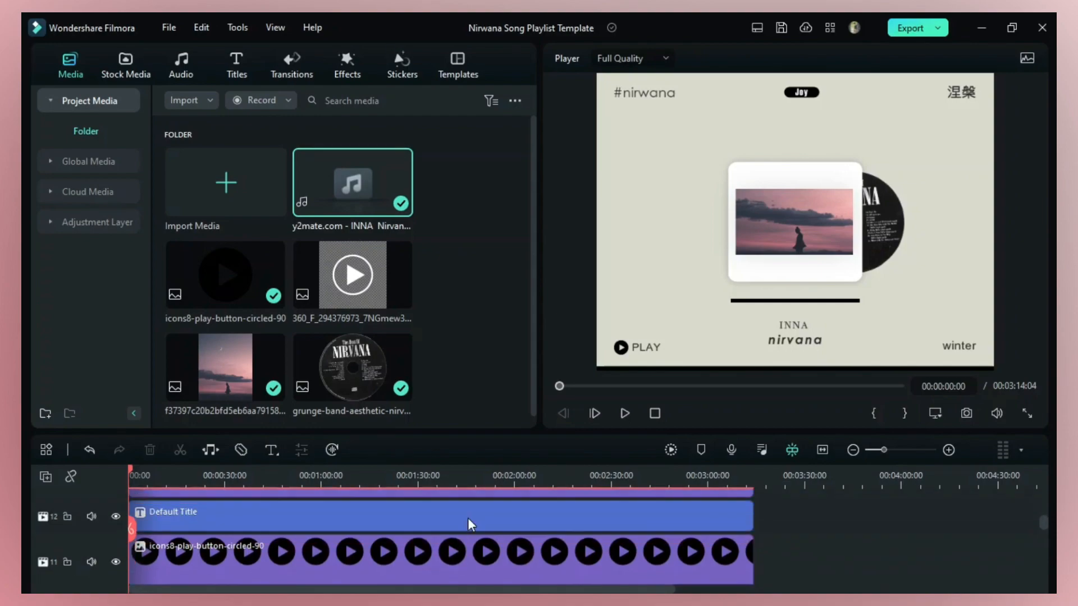
pyautogui.scroll(3, 470, 524)
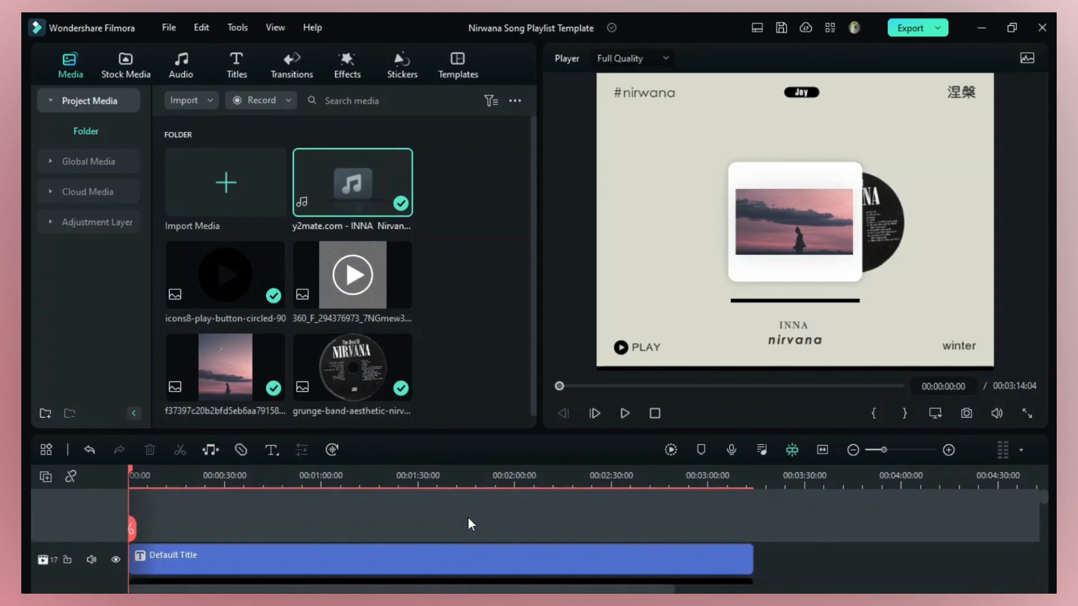
# - Duplicate the #nirwana title clip onto new track 18 above the other titles
pyautogui.click(438, 559)
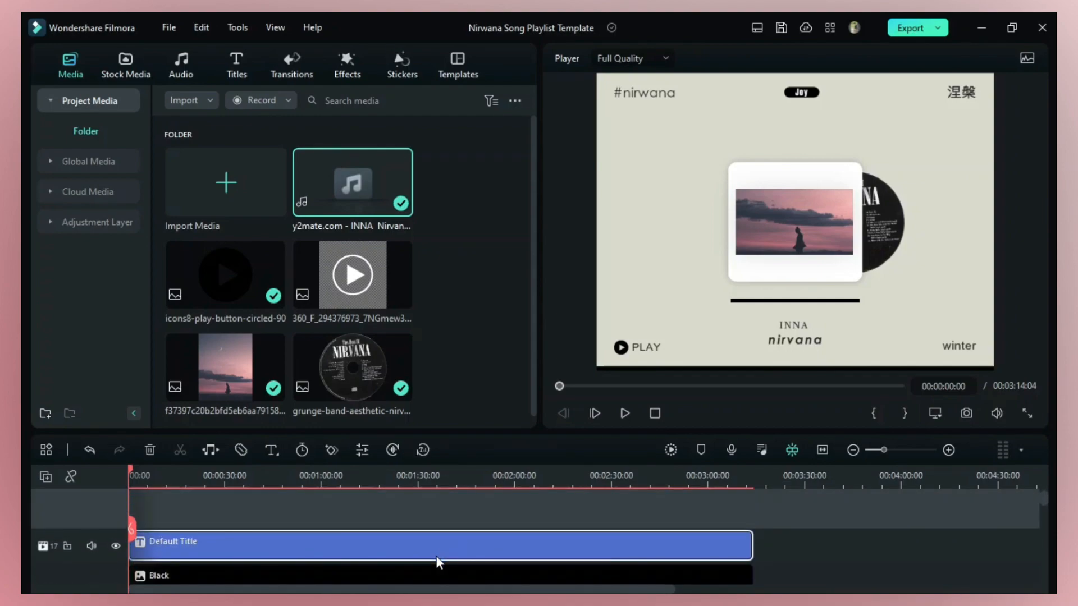
pyautogui.click(650, 95)
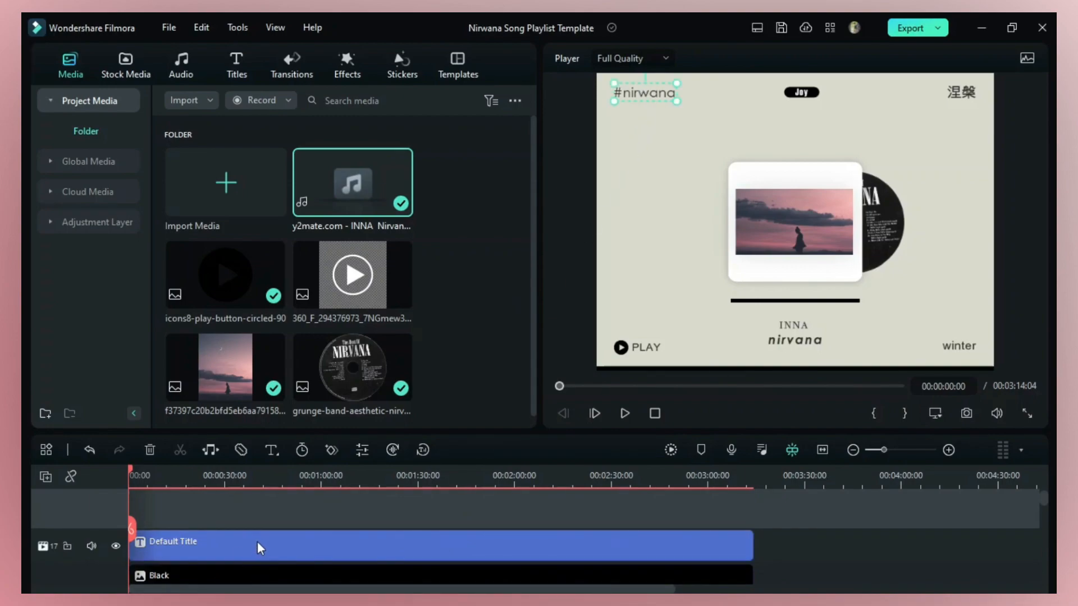
pyautogui.rightClick(204, 516)
pyautogui.click(252, 220)
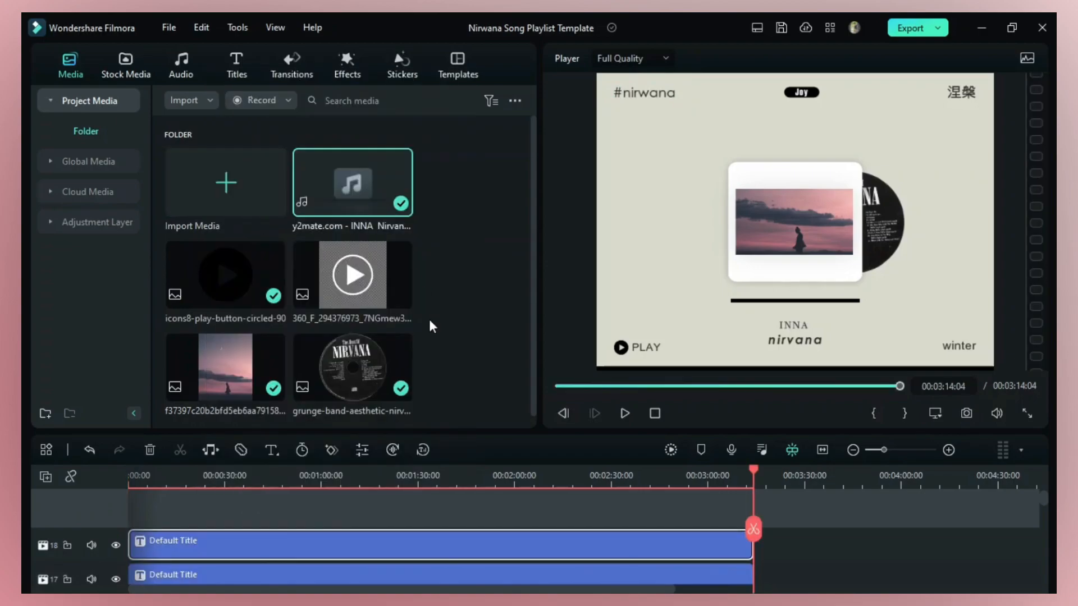
pyautogui.moveTo(291, 548)
pyautogui.mouseDown()
pyautogui.moveTo(281, 524)
pyautogui.moveTo(272, 548)
pyautogui.mouseUp()
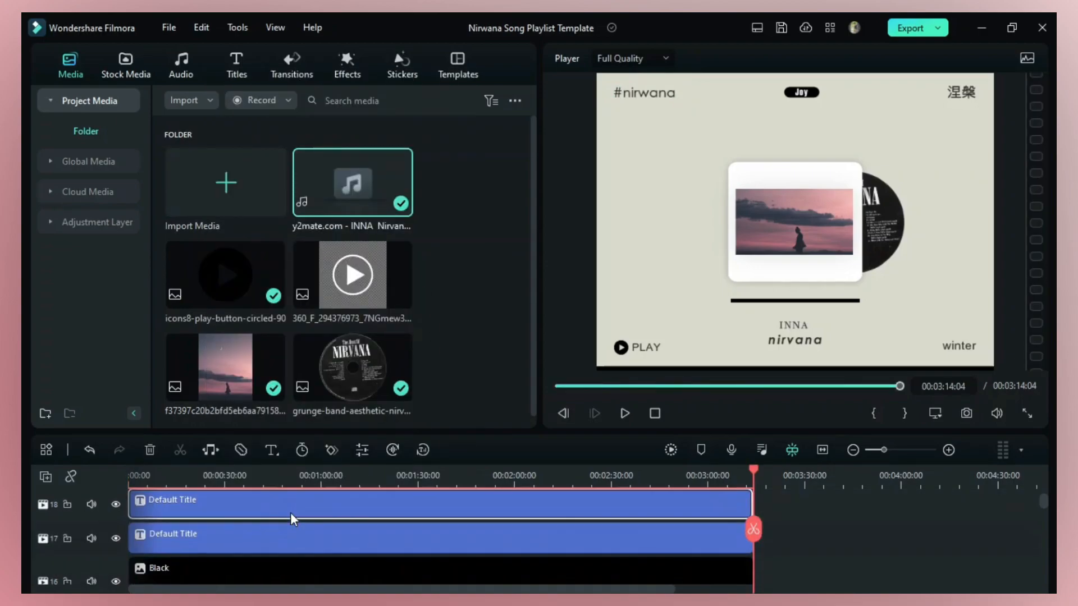
# - Replace the text of the duplicated #nirwana title on track 18 with <>
pyautogui.click(309, 467)
pyautogui.doubleClick(348, 502)
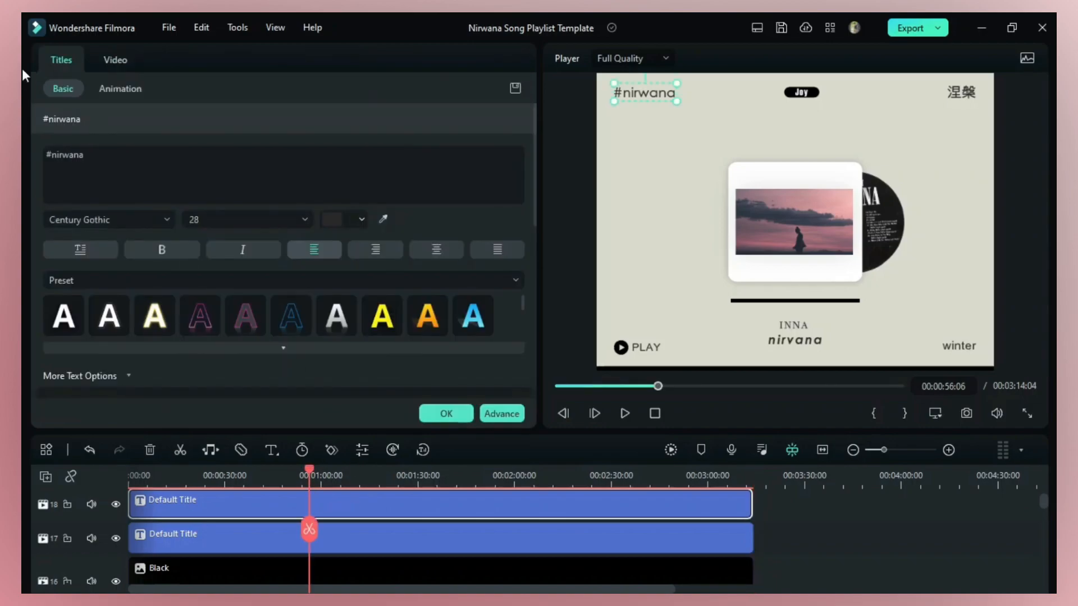
pyautogui.click(106, 155)
pyautogui.hotkey('ctrl', 'a')
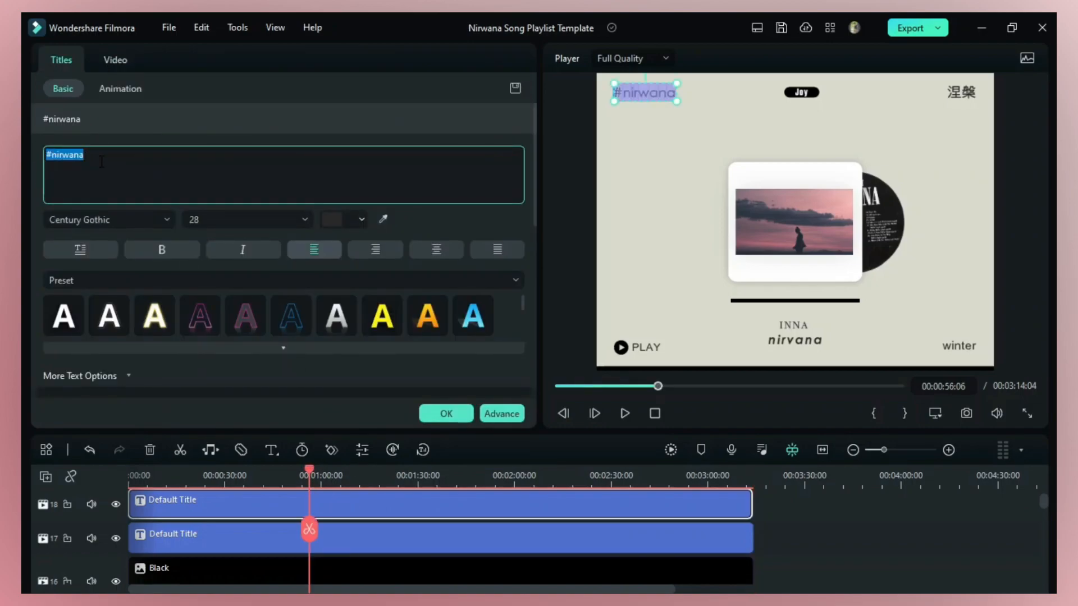
pyautogui.press('BackSpace')
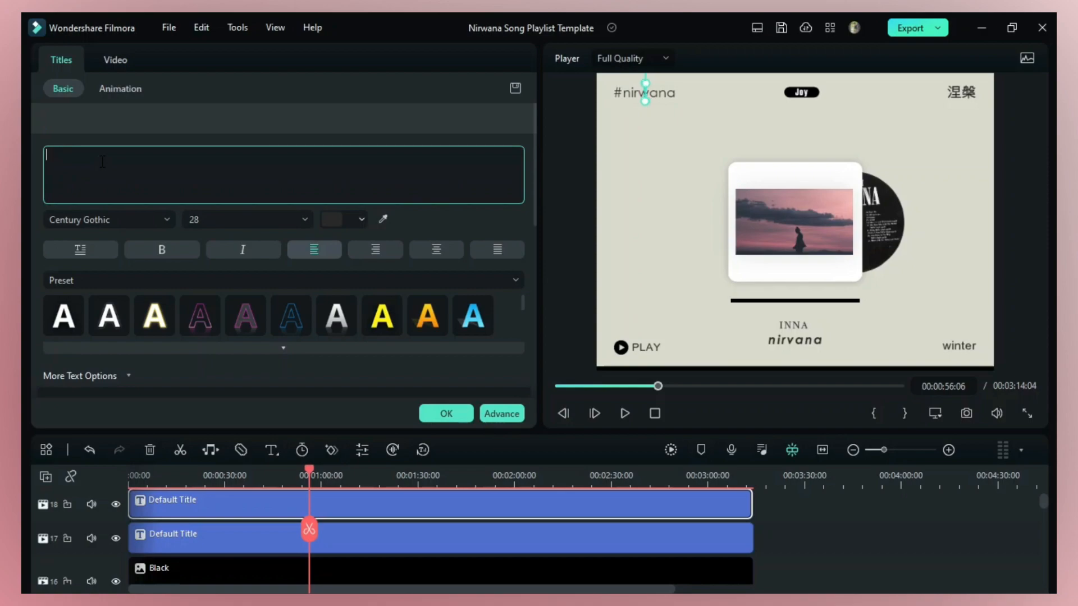
pyautogui.write('<>')
# - Enlarge the <> title to 4.9% scale and center it in the frame at X 0.0, Y 0.0
pyautogui.scroll(-5, 233, 371)
pyautogui.scroll(2, 233, 371)
pyautogui.scroll(-5, 232, 371)
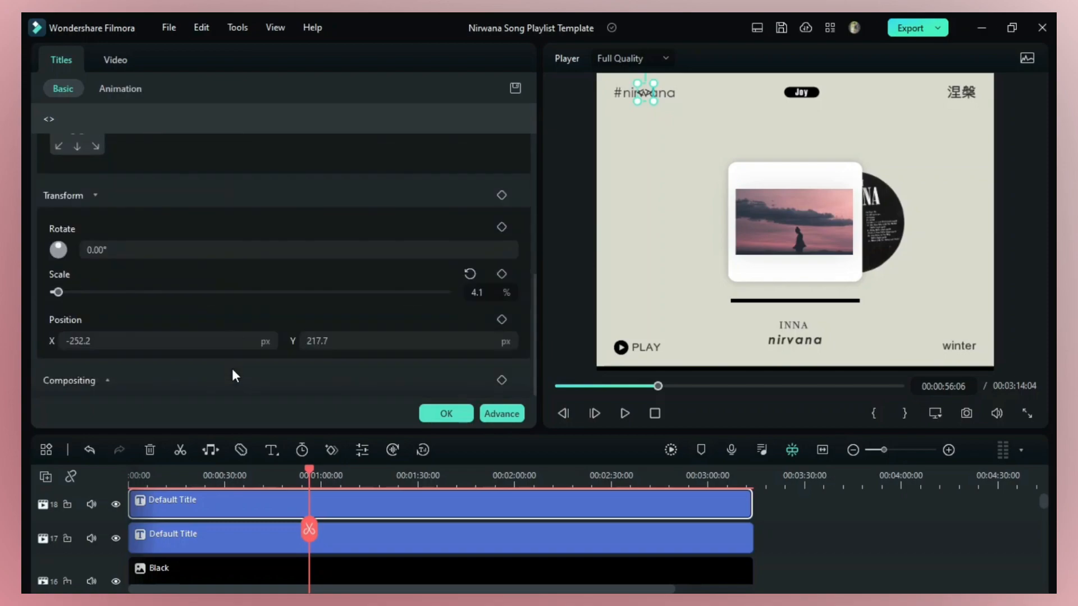
pyautogui.moveTo(396, 342); pyautogui.dragTo(288, 342)
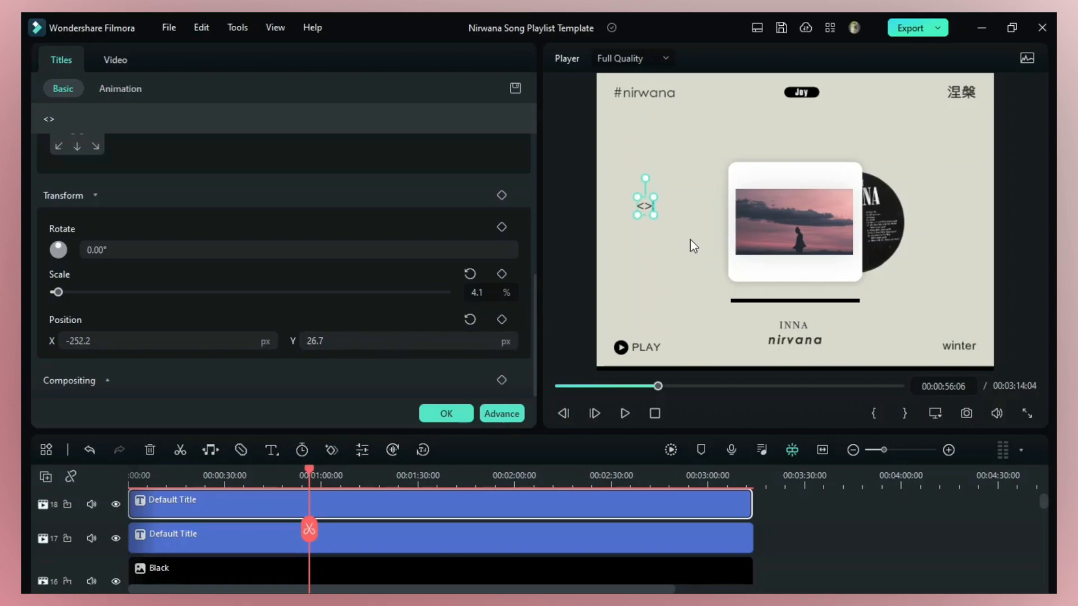
pyautogui.moveTo(653, 215); pyautogui.dragTo(796, 222)
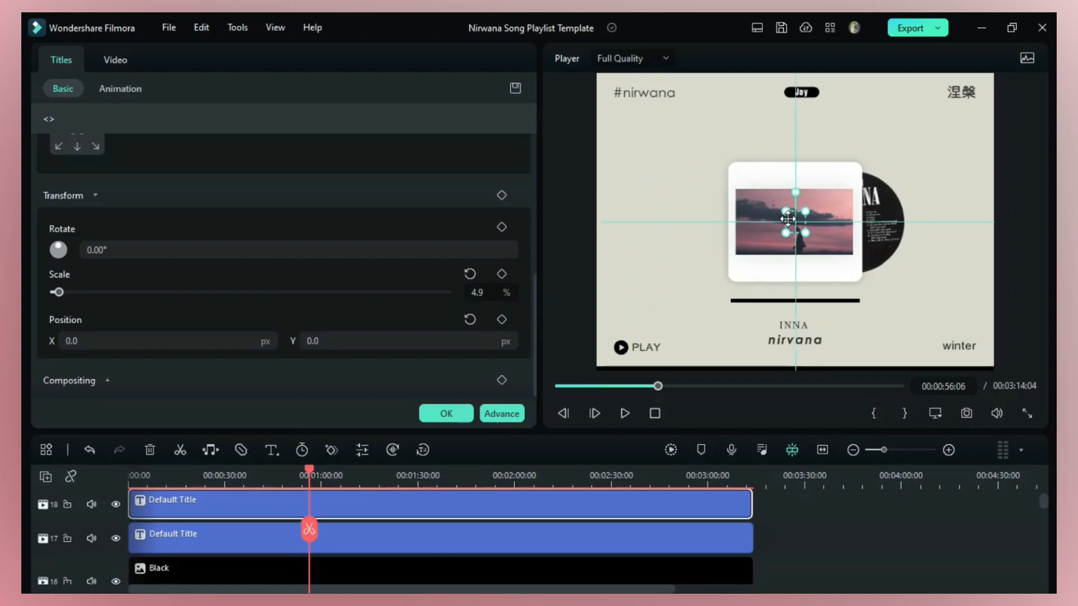
# - Set the <> title's letter spacing to 100 and insert spaces between its arrows so they flank the album card near the frame edges
pyautogui.scroll(5, 125, 241)
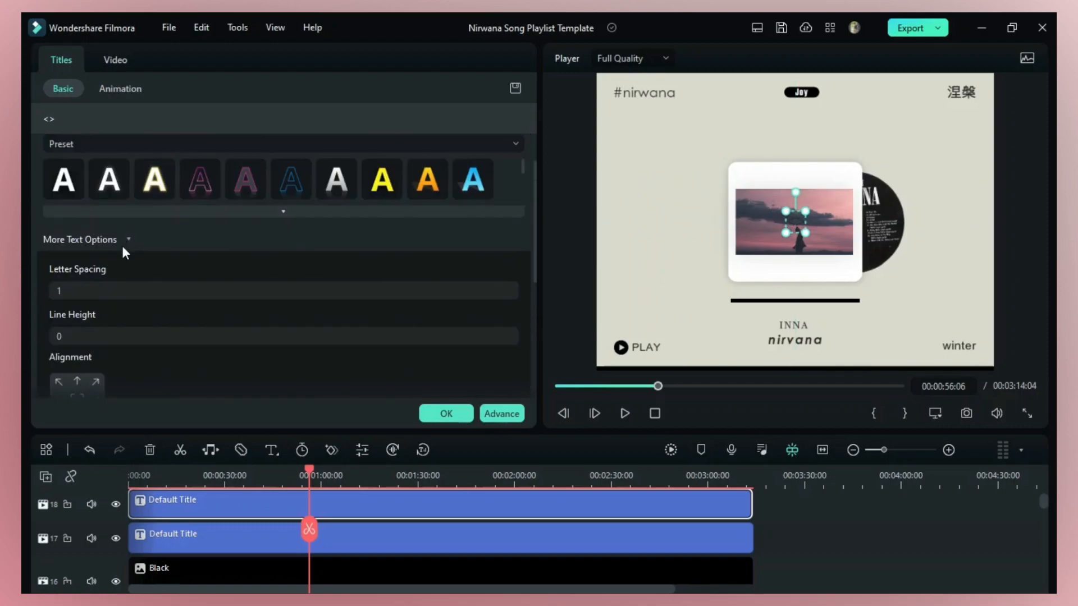
pyautogui.moveTo(109, 296); pyautogui.dragTo(169, 296)
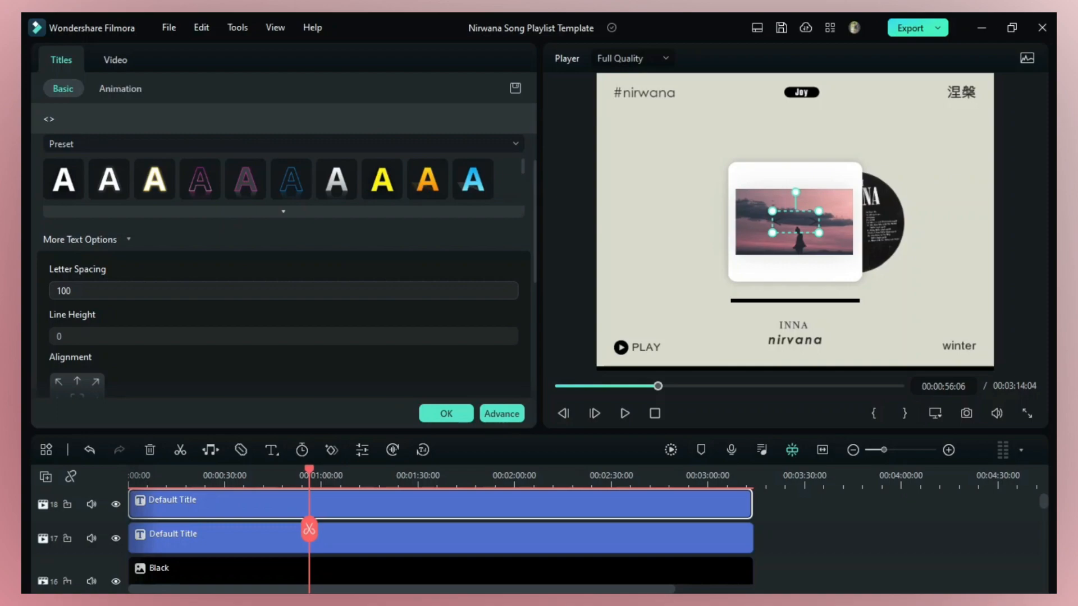
pyautogui.scroll(1, 182, 243)
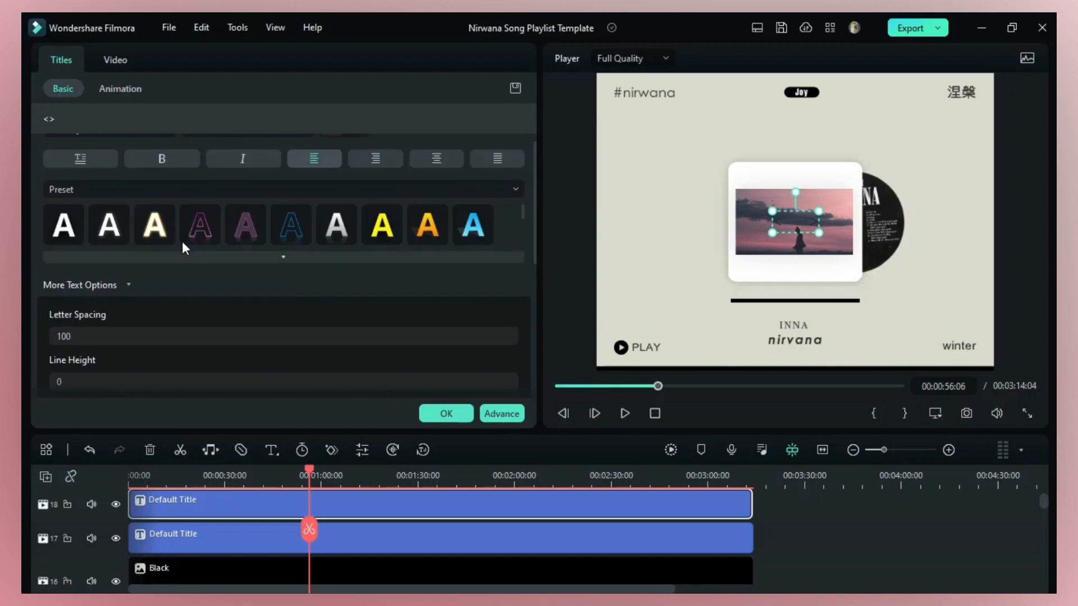
pyautogui.scroll(1, 317, 320)
pyautogui.scroll(1, 317, 319)
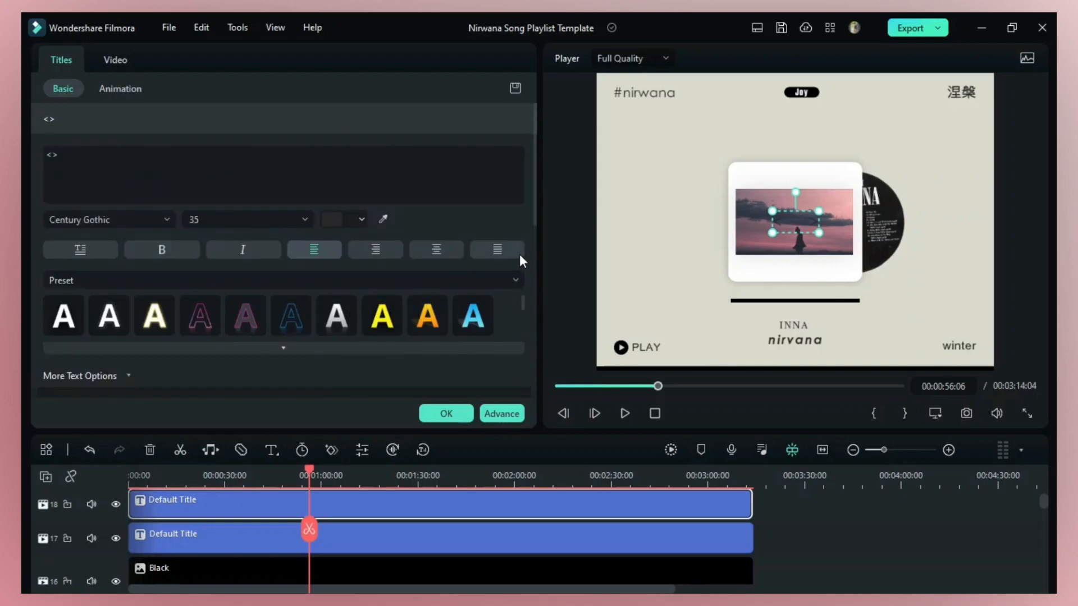
pyautogui.click(54, 160)
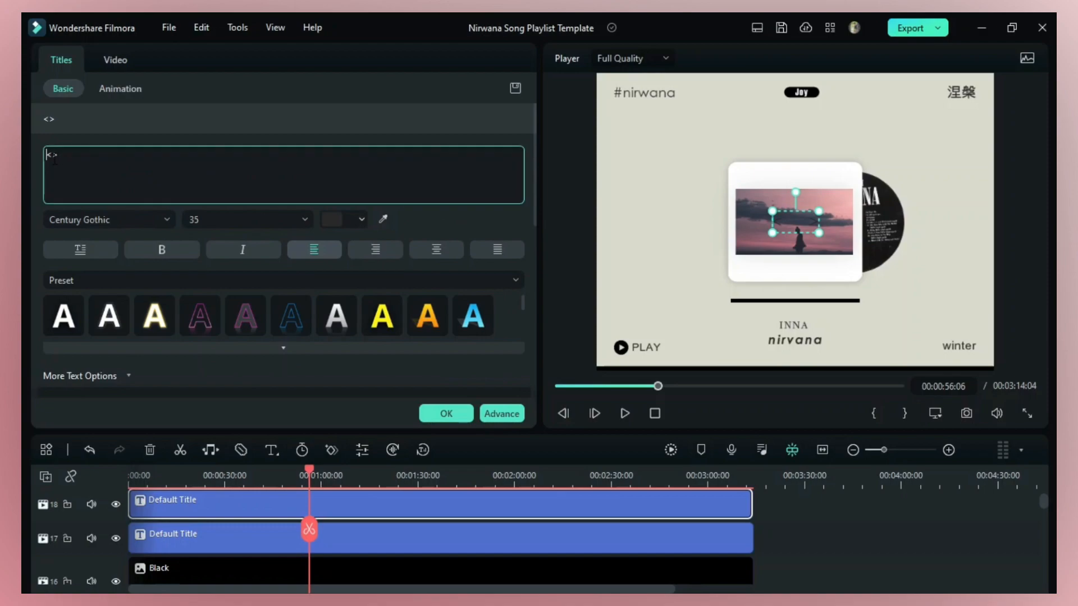
pyautogui.write('<')
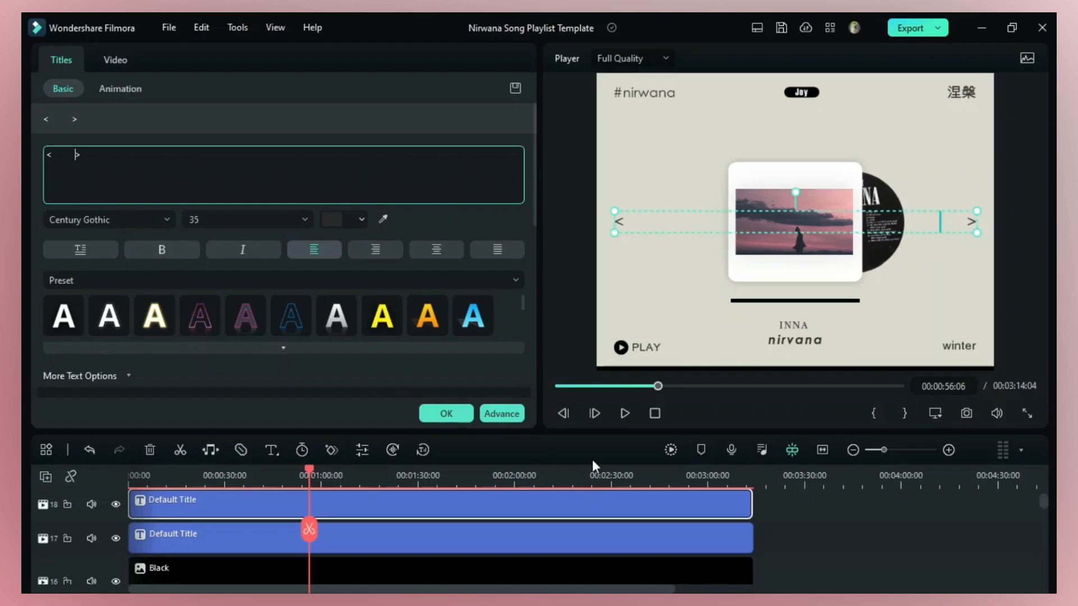
pyautogui.click(810, 543)
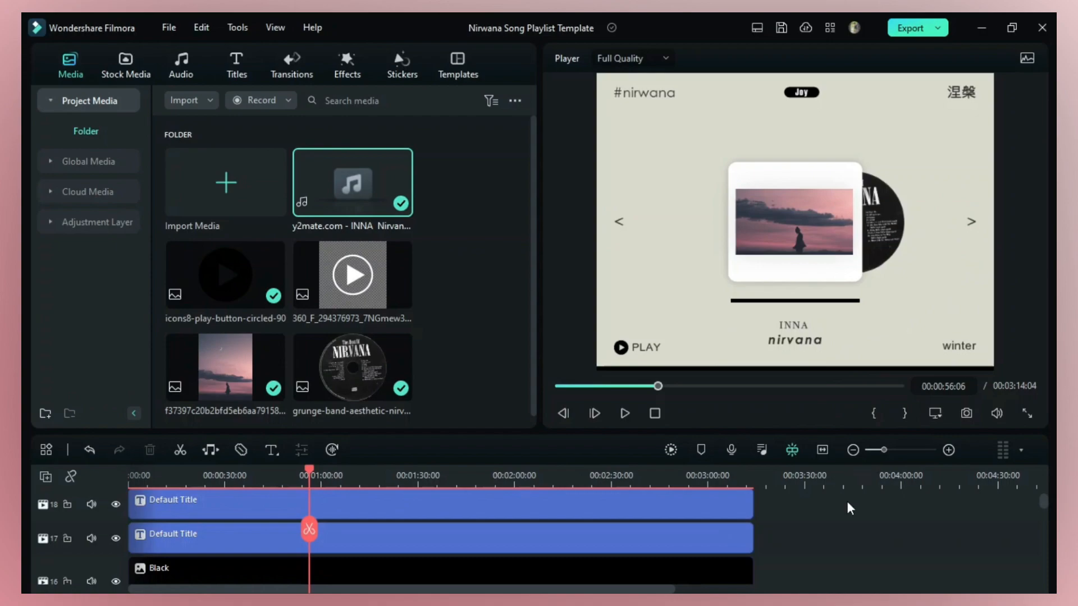
# - Apply a linear mask to the black progress bar clip on track 14 at the frame's lower edge
pyautogui.scroll(-4, 849, 508)
pyautogui.scroll(-3, 850, 506)
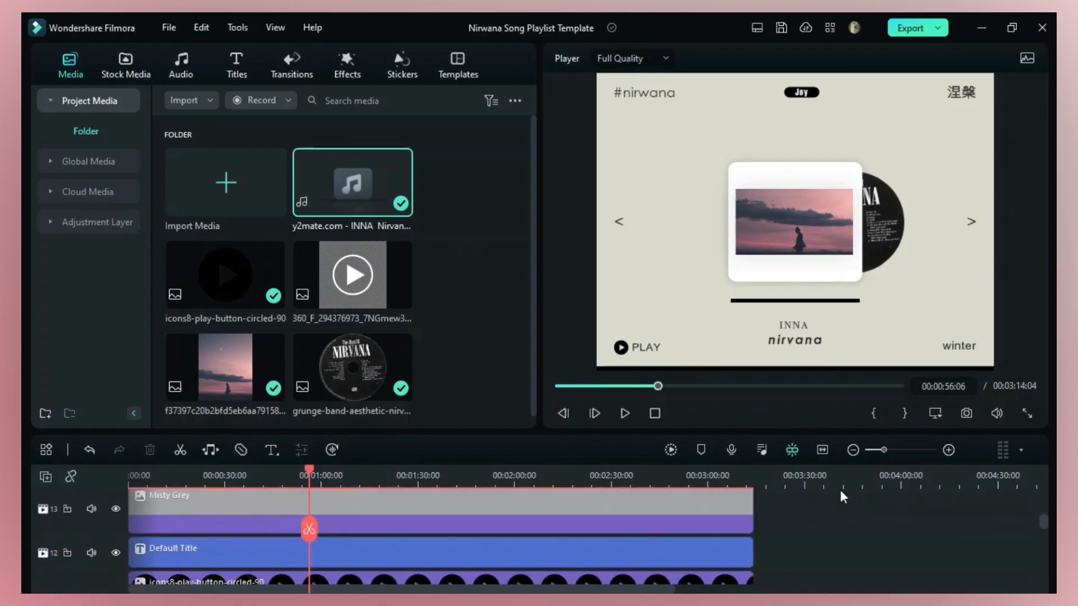
pyautogui.scroll(3, 840, 493)
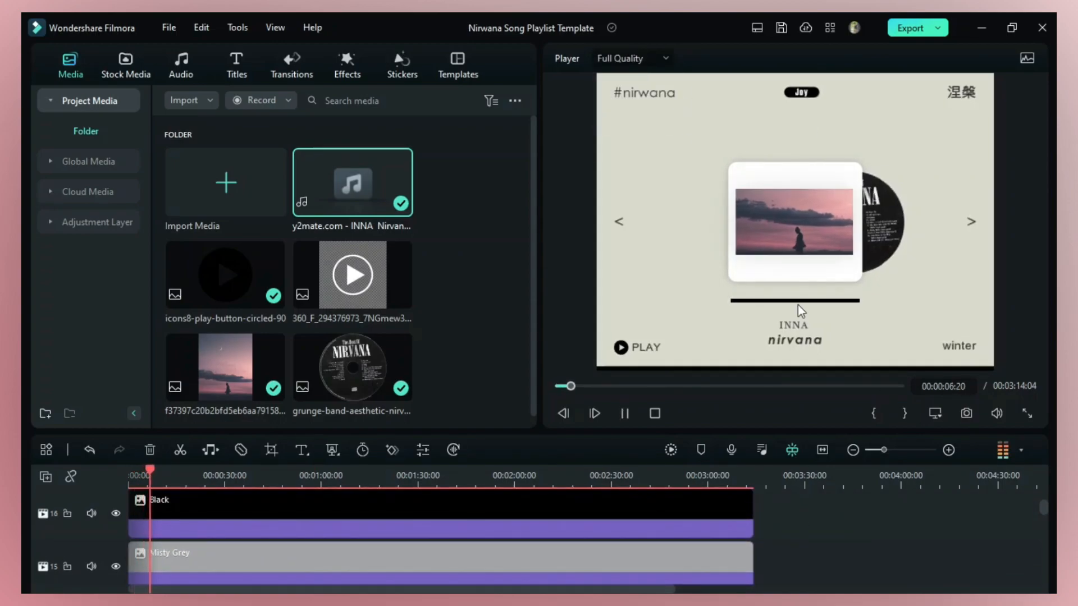
pyautogui.scroll(-2, 435, 500)
pyautogui.doubleClick(397, 558)
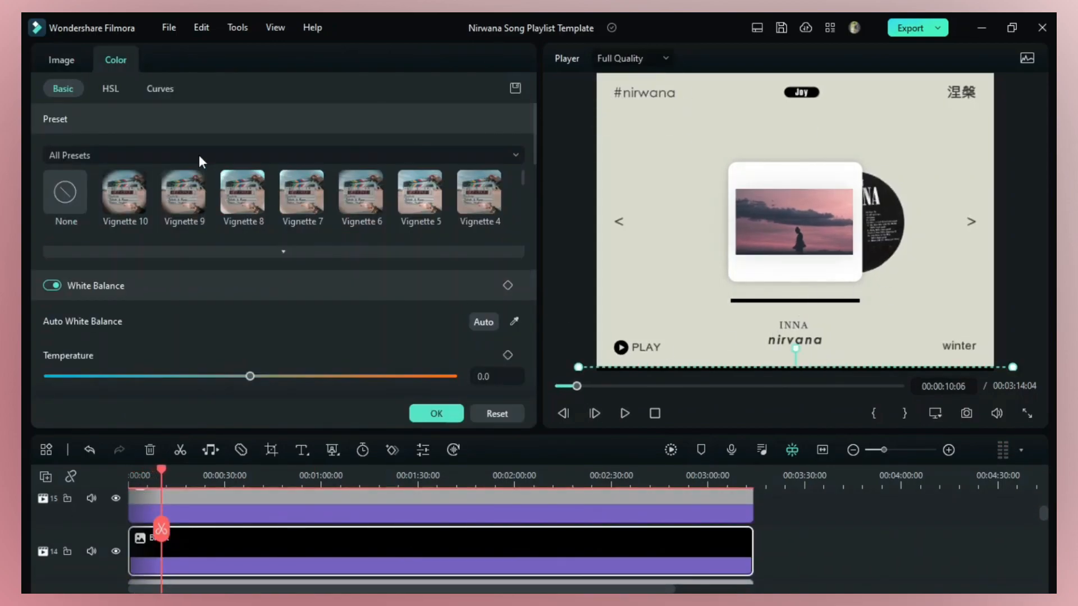
pyautogui.click(66, 62)
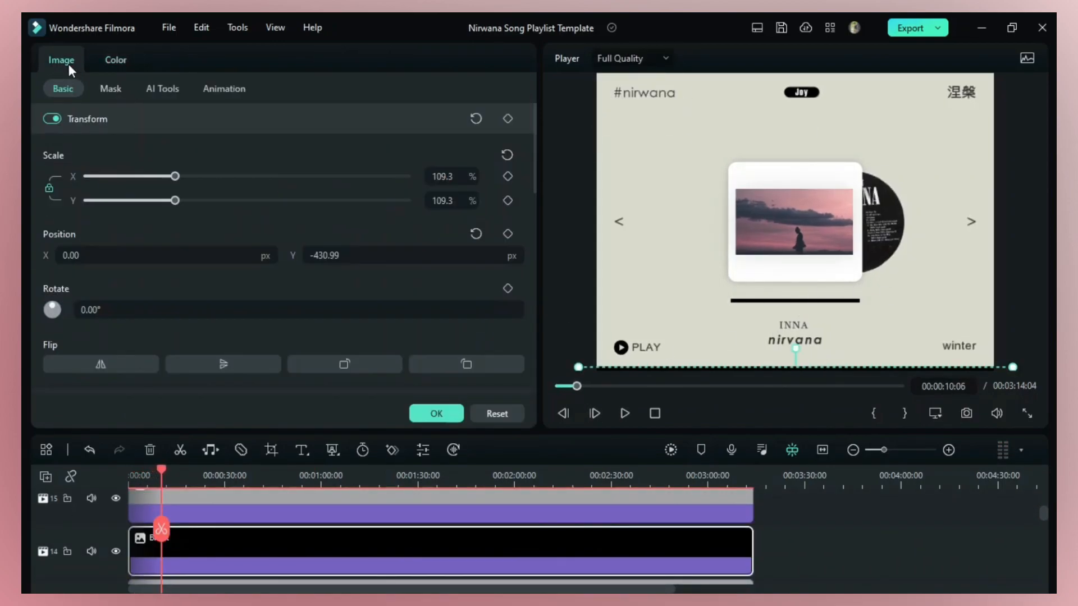
pyautogui.click(114, 89)
pyautogui.click(349, 130)
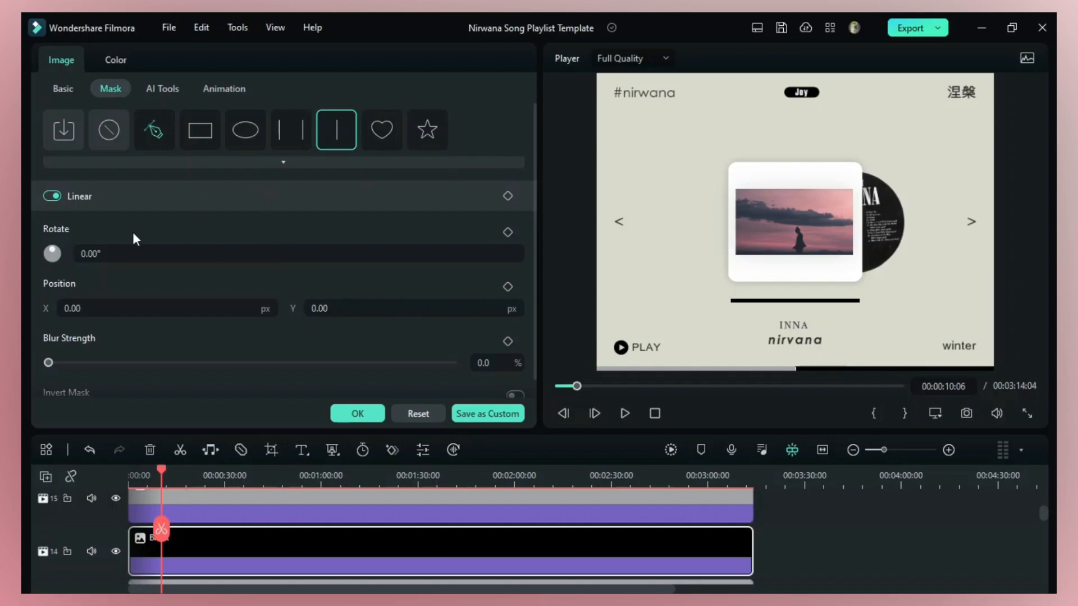
# - Set the linear mask's rotation on the track 14 black bar to 185°
pyautogui.moveTo(54, 250); pyautogui.dragTo(49, 261)
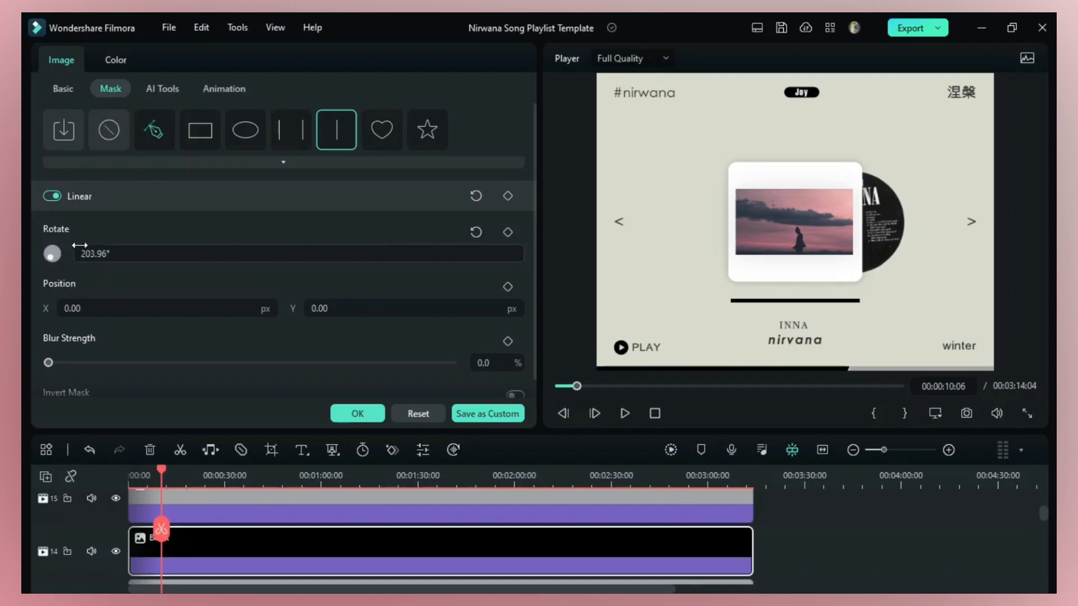
pyautogui.click(102, 247)
pyautogui.write('180')
pyautogui.press('Return')
pyautogui.click(102, 254)
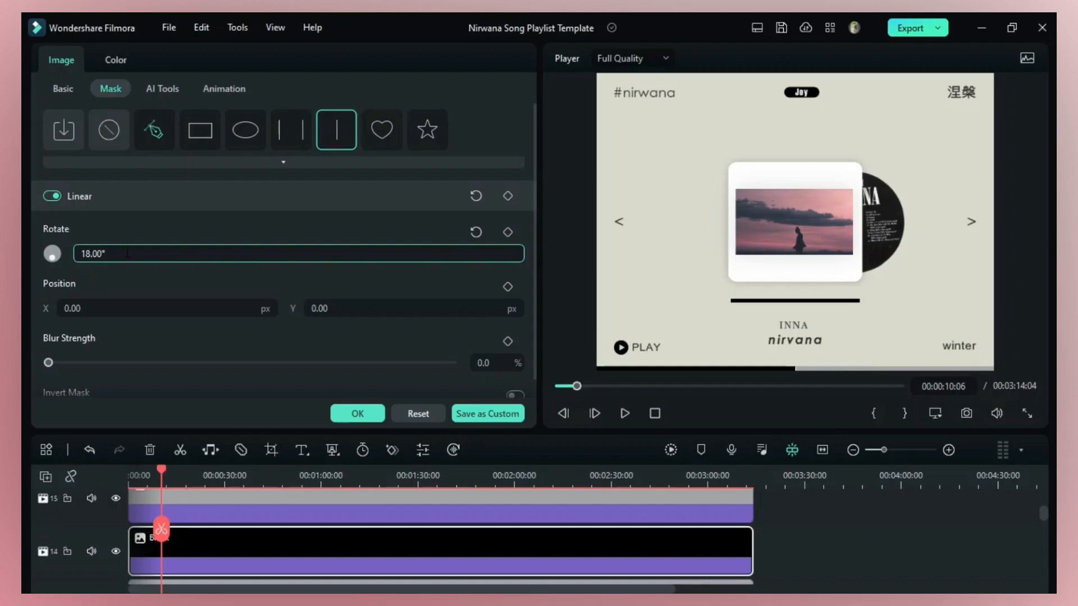
pyautogui.press('Return')
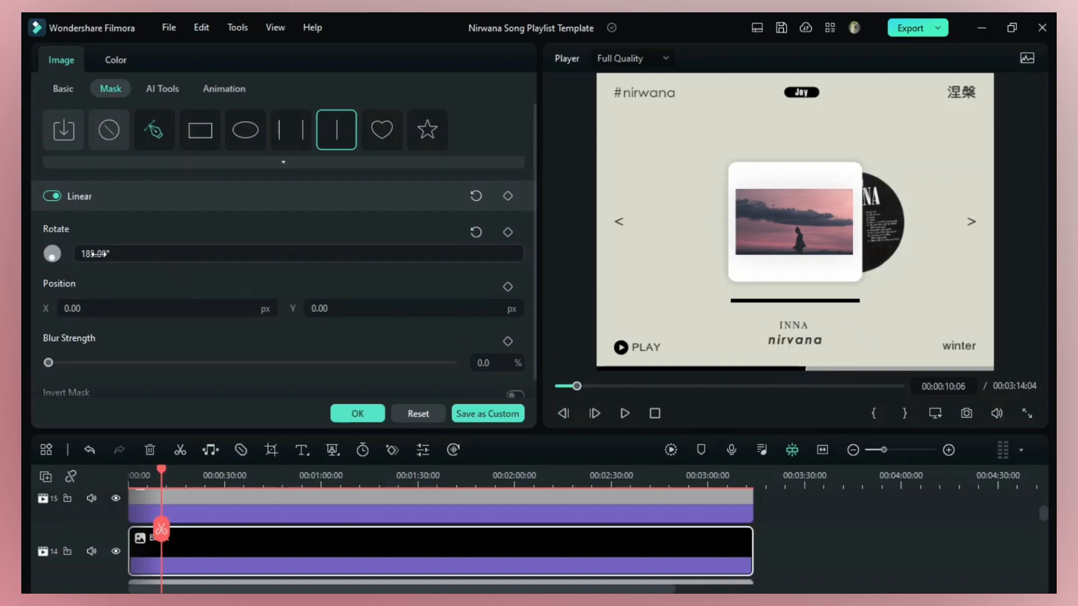
# - Move the track 14 bar's mask to X -311 and add a mask position keyframe at 00:00:00:00
pyautogui.scroll(-1, 233, 261)
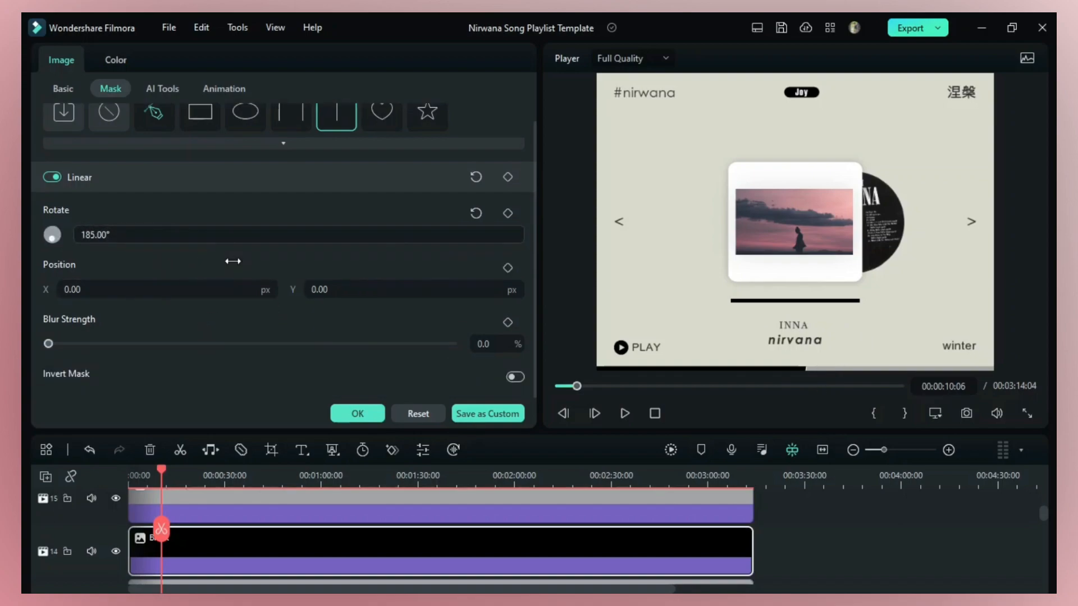
pyautogui.moveTo(224, 288); pyautogui.dragTo(64, 288)
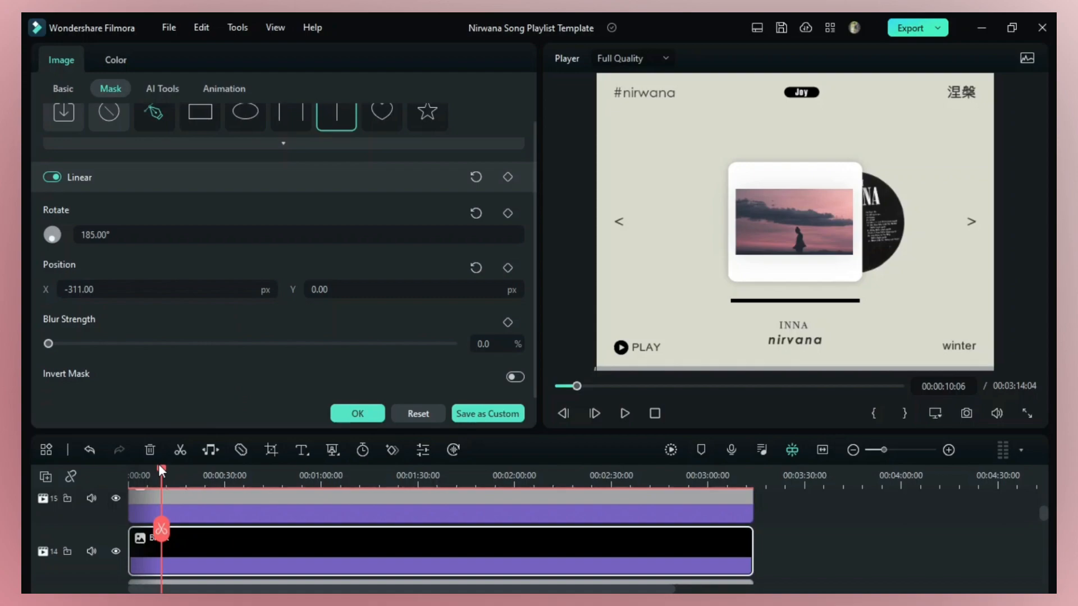
pyautogui.moveTo(161, 472); pyautogui.dragTo(100, 476)
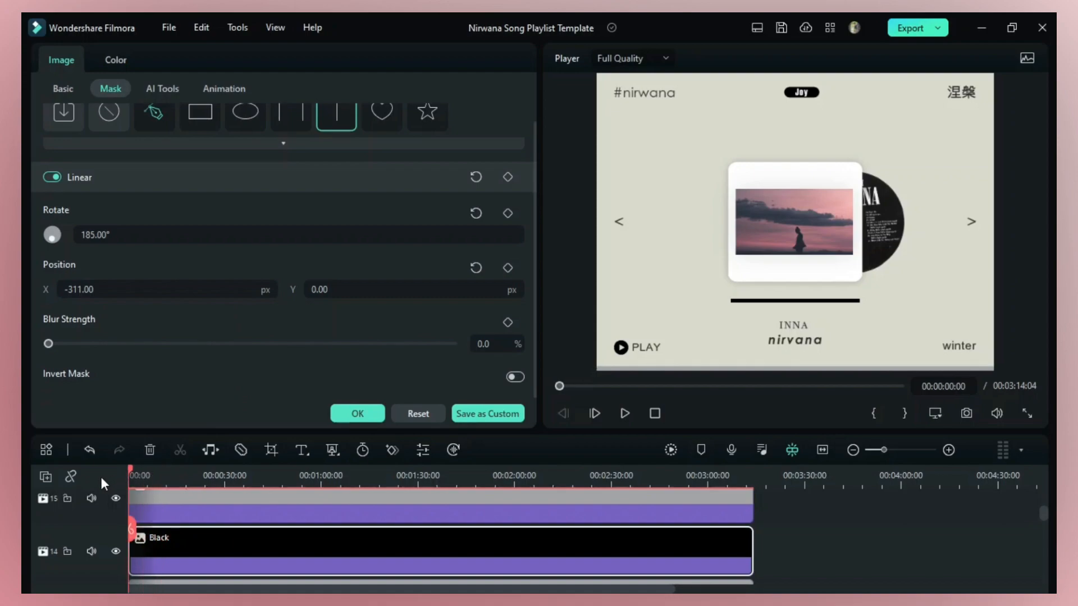
pyautogui.click(507, 268)
# - At the clip's end, 00:03:14:04, keyframe the track 14 bar's mask position at X 278
pyautogui.moveTo(756, 470); pyautogui.dragTo(1051, 482)
pyautogui.moveTo(722, 475); pyautogui.dragTo(1030, 479)
pyautogui.moveTo(793, 474); pyautogui.dragTo(1020, 477)
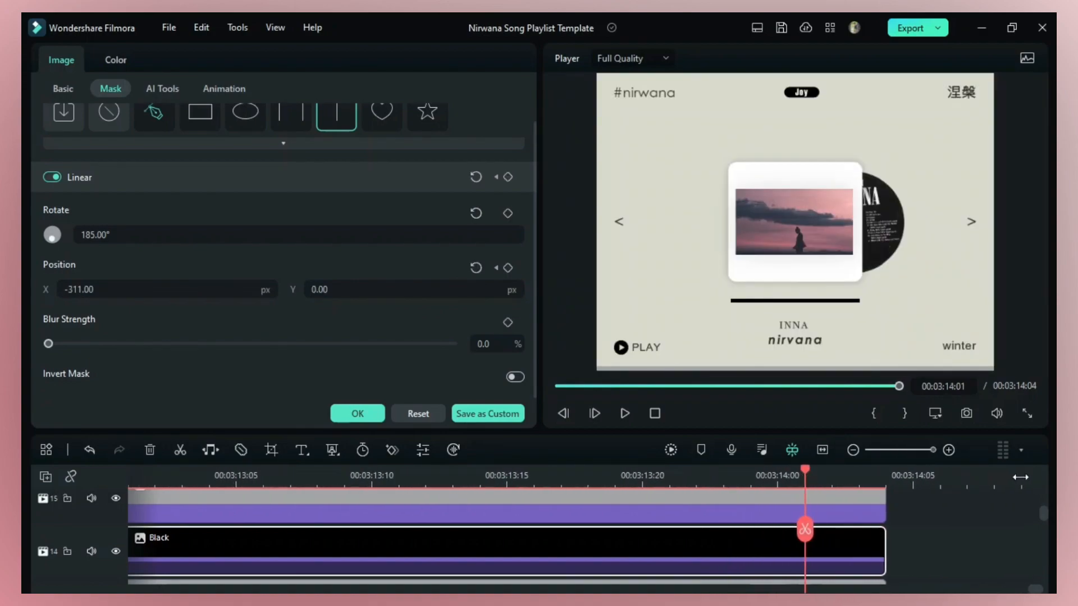
pyautogui.click(885, 478)
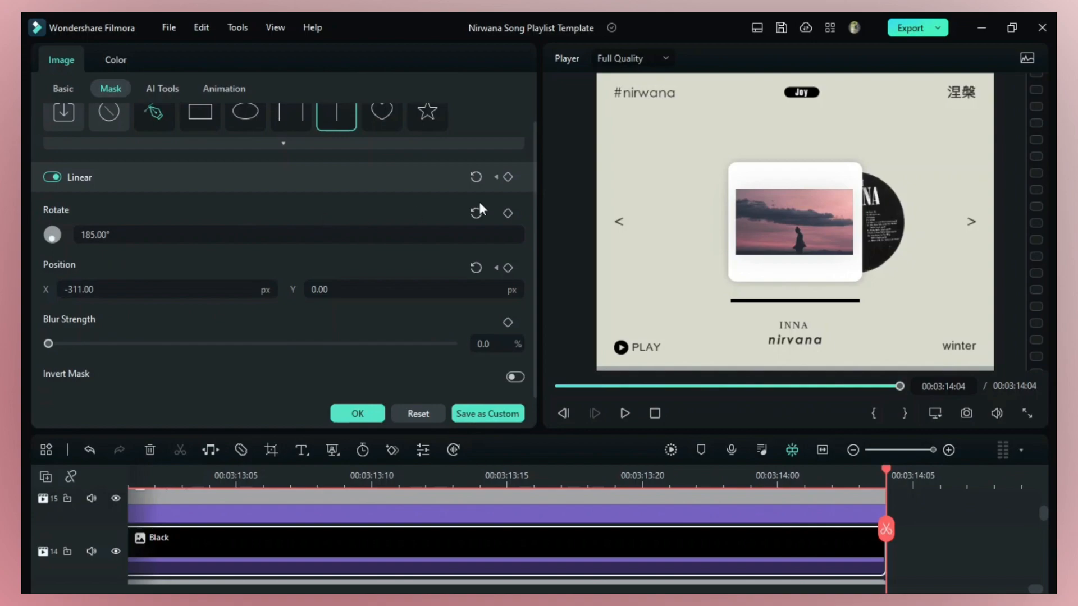
pyautogui.moveTo(108, 288); pyautogui.dragTo(432, 288)
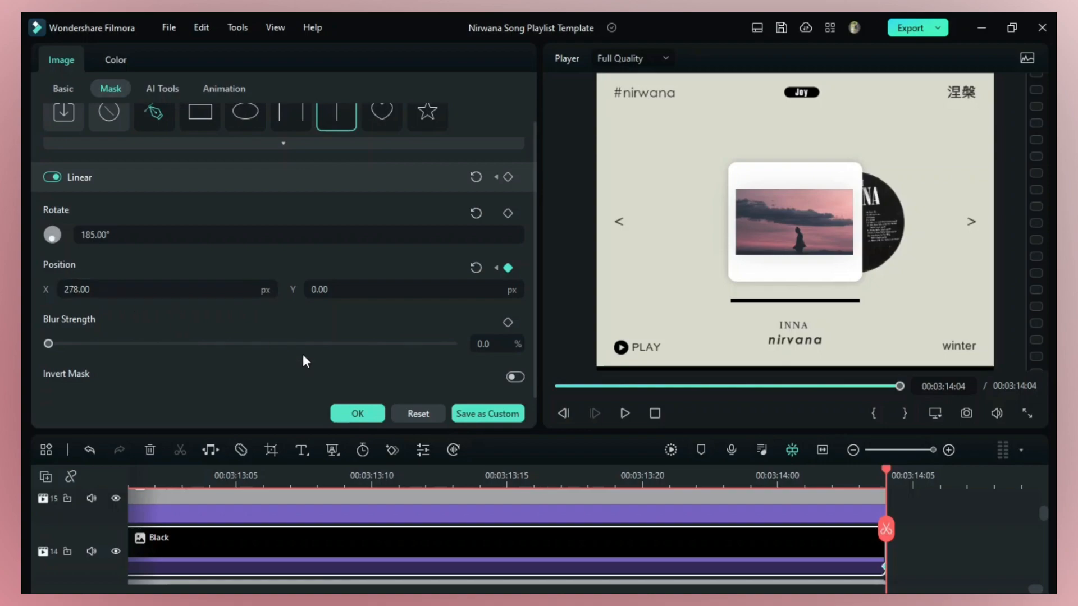
# - Play back the lower progress bar's mask animation from the start and from around 00:01:17 to check its fill
pyautogui.click(822, 449)
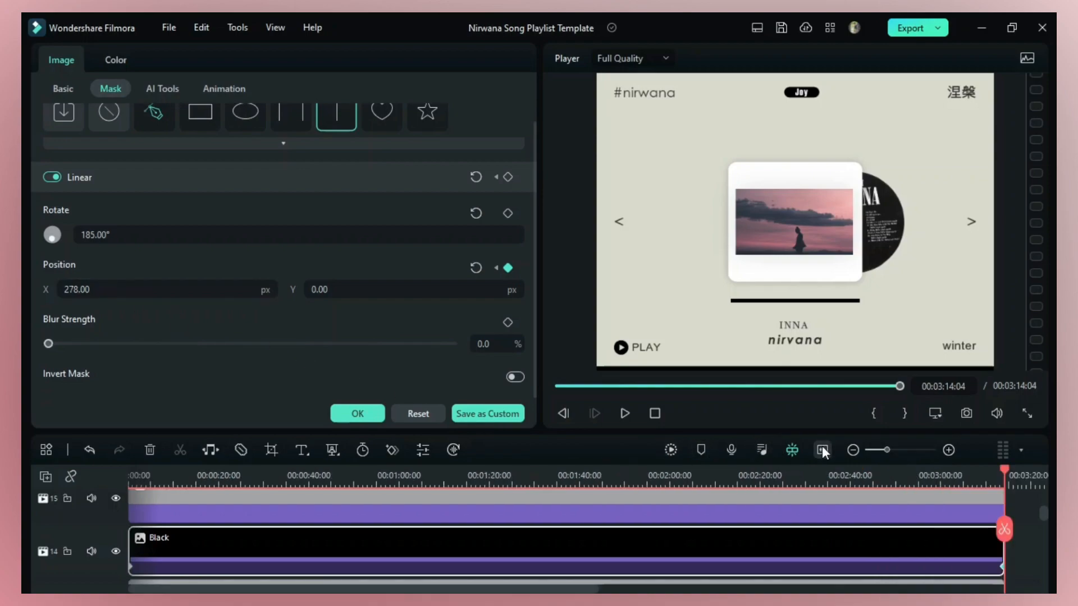
pyautogui.moveTo(145, 478); pyautogui.dragTo(93, 487)
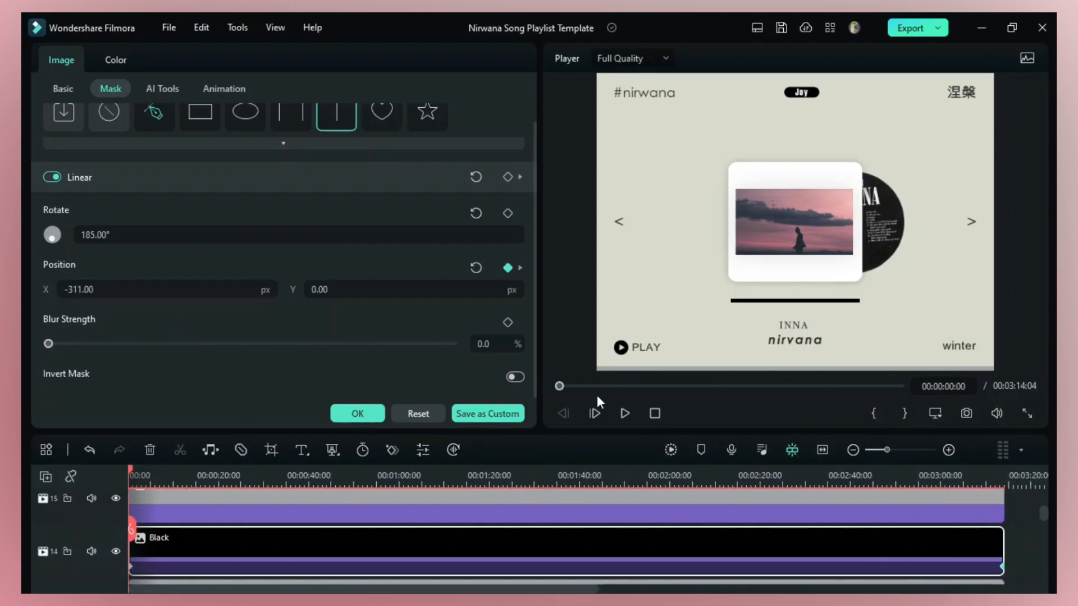
pyautogui.click(623, 411)
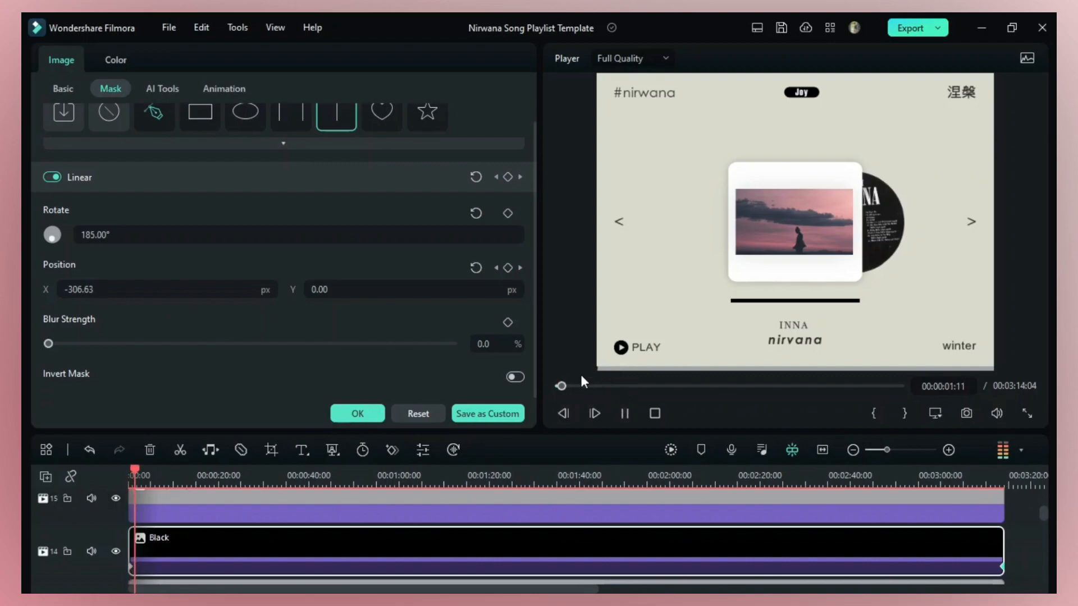
pyautogui.click(696, 386)
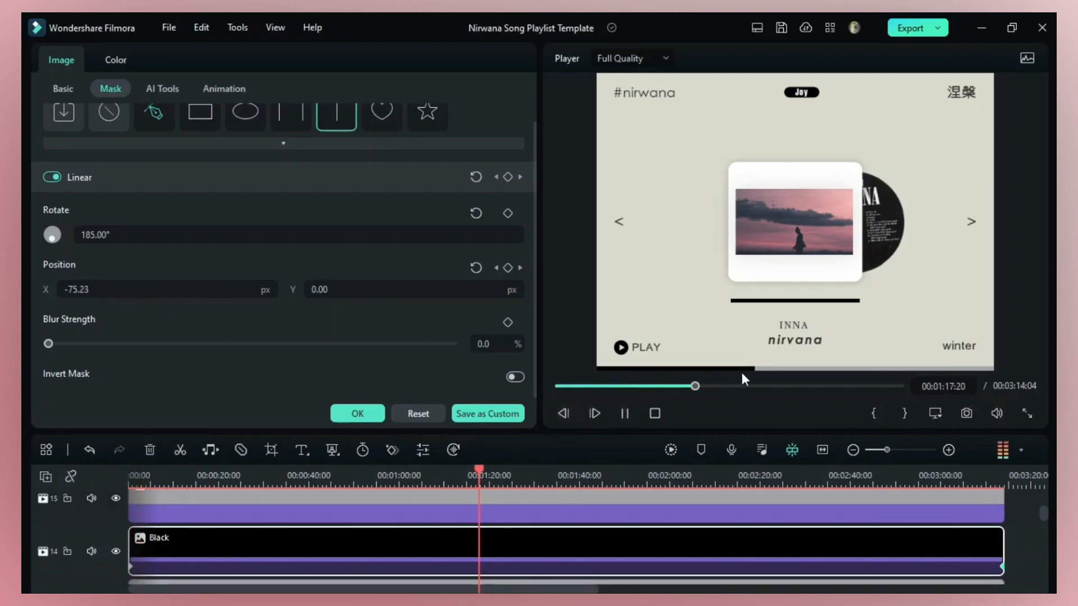
pyautogui.click(623, 414)
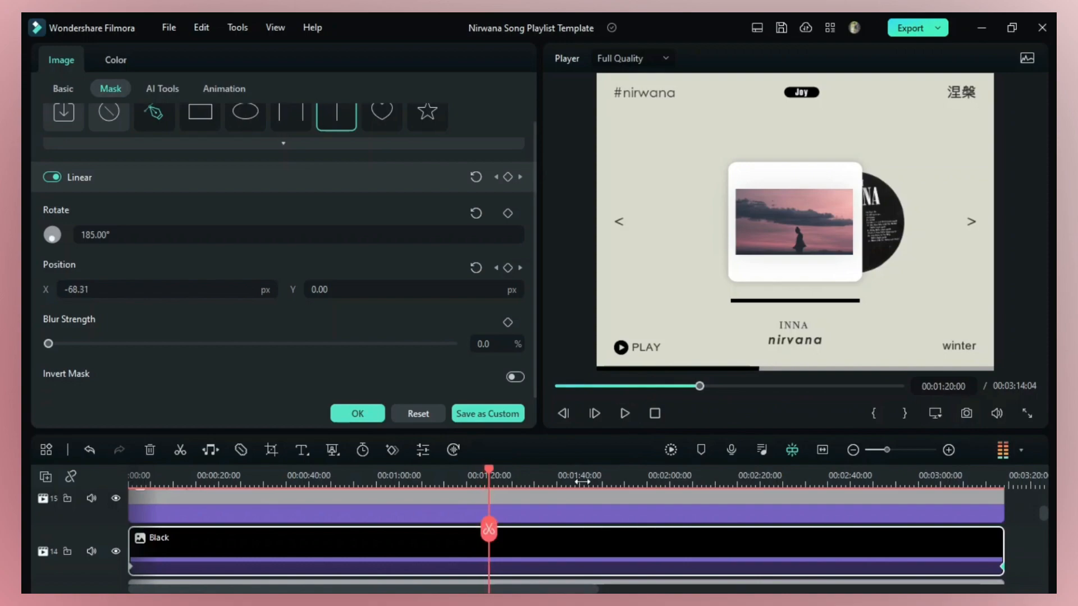
pyautogui.moveTo(541, 486); pyautogui.dragTo(473, 501)
# - Apply a linear mask rotated 185° to the black bar clip on track 16 under the album card
pyautogui.scroll(2, 472, 543)
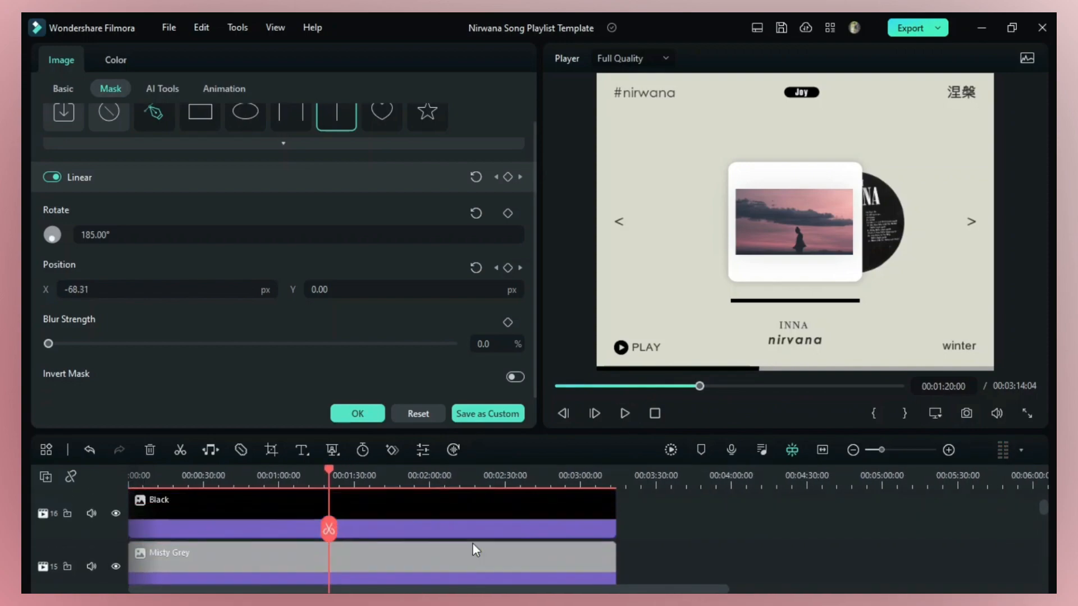
pyautogui.click(168, 504)
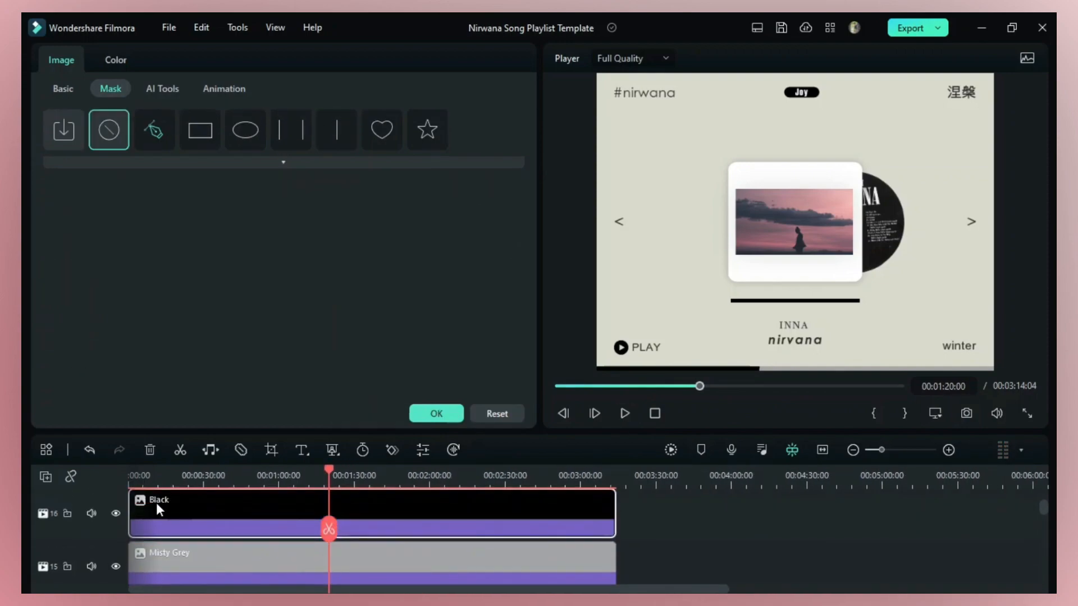
pyautogui.click(340, 128)
pyautogui.click(89, 252)
pyautogui.write('185')
pyautogui.press('Return')
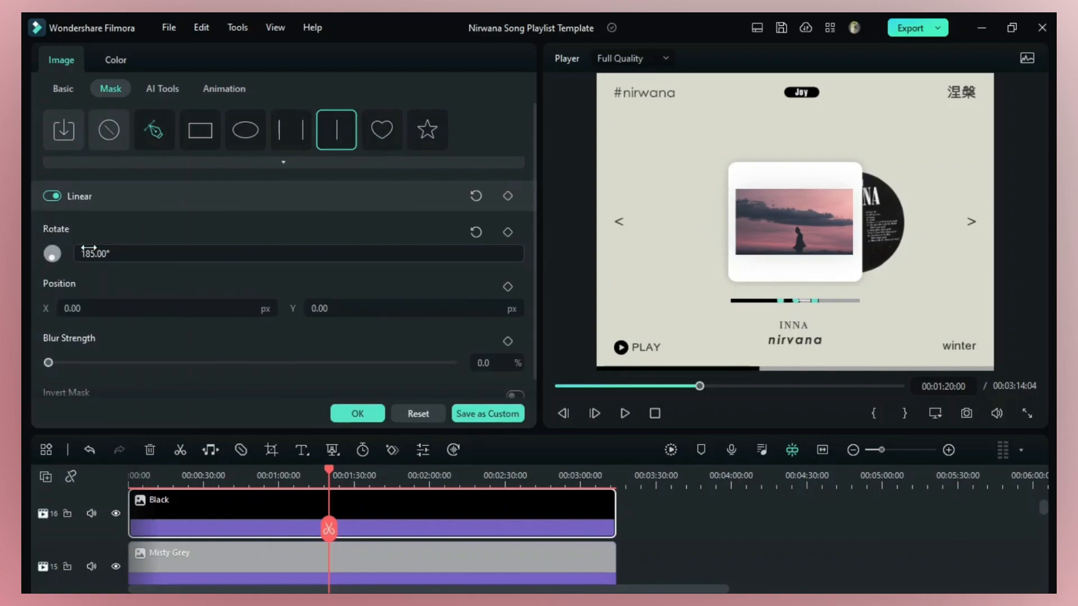
pyautogui.click(676, 512)
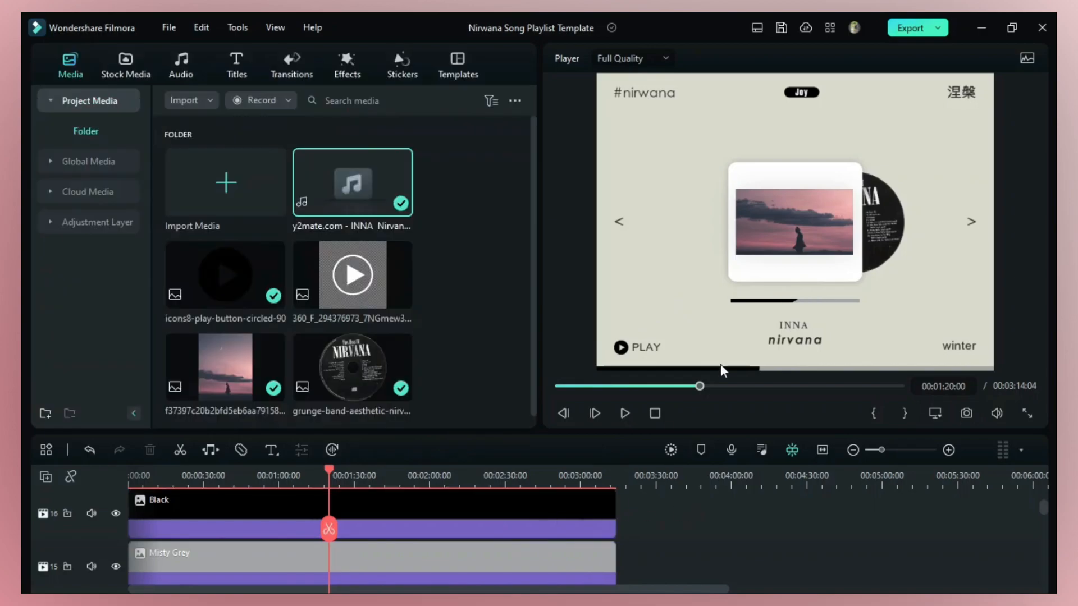
# - Set the track 16 black bar's linear mask rotation to 181°
pyautogui.click(470, 507)
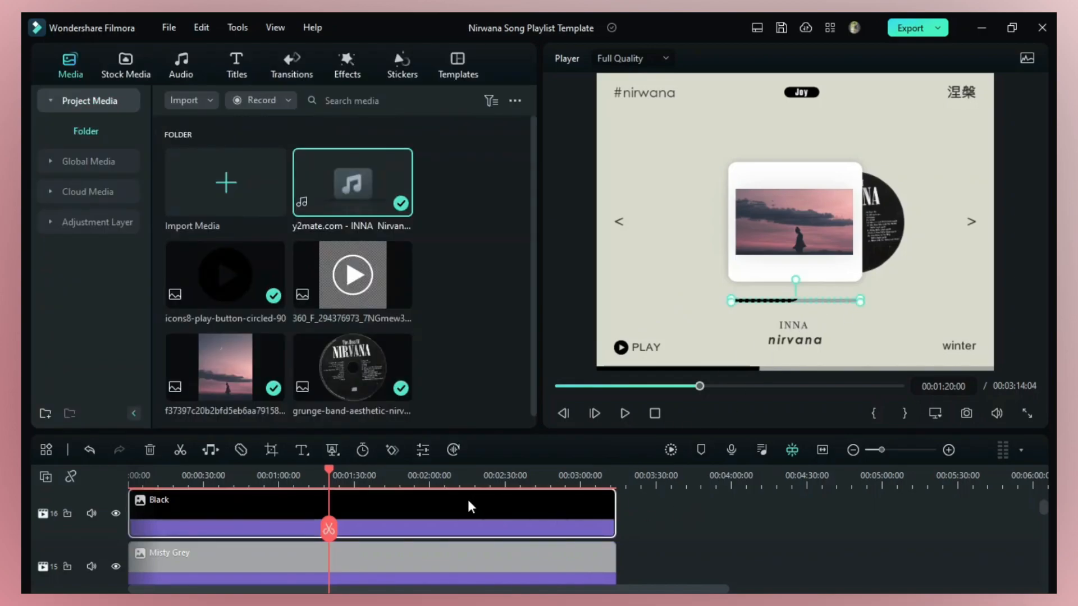
pyautogui.doubleClick(356, 517)
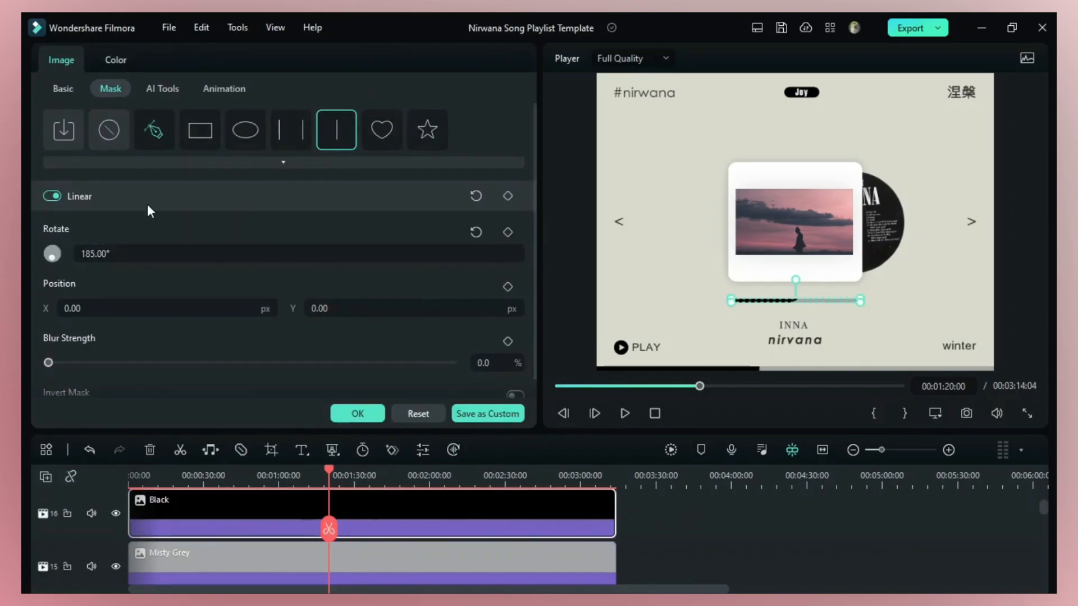
pyautogui.click(98, 253)
pyautogui.click(111, 254)
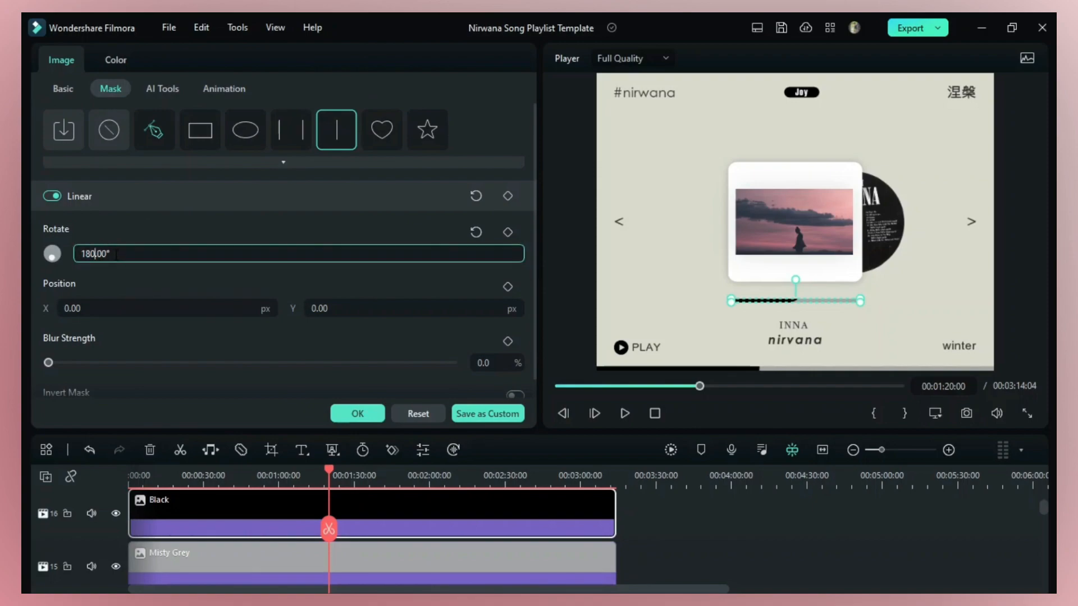
pyautogui.write('1.')
pyautogui.press('Return')
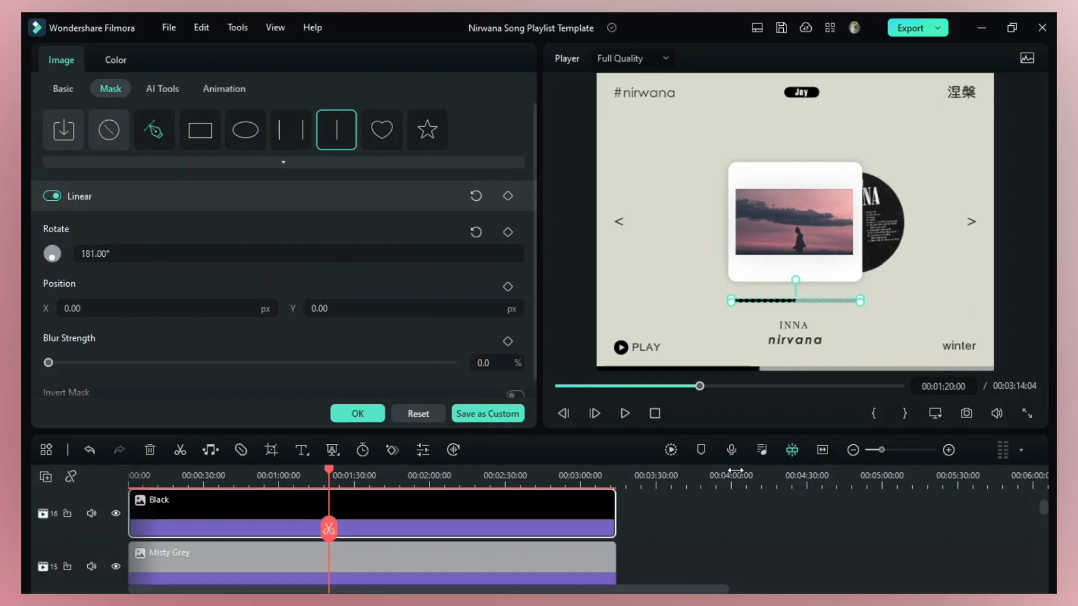
# - Move the track 16 bar's mask to X -352 and add a mask position keyframe at 00:00:00:00
pyautogui.moveTo(110, 305); pyautogui.dragTo(84, 305)
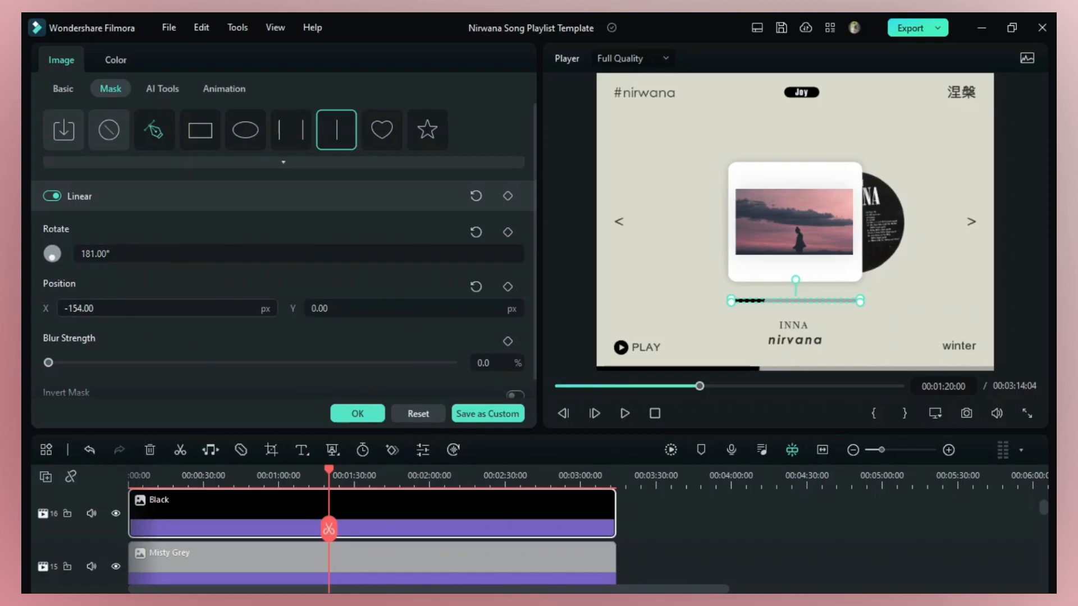
pyautogui.click(757, 514)
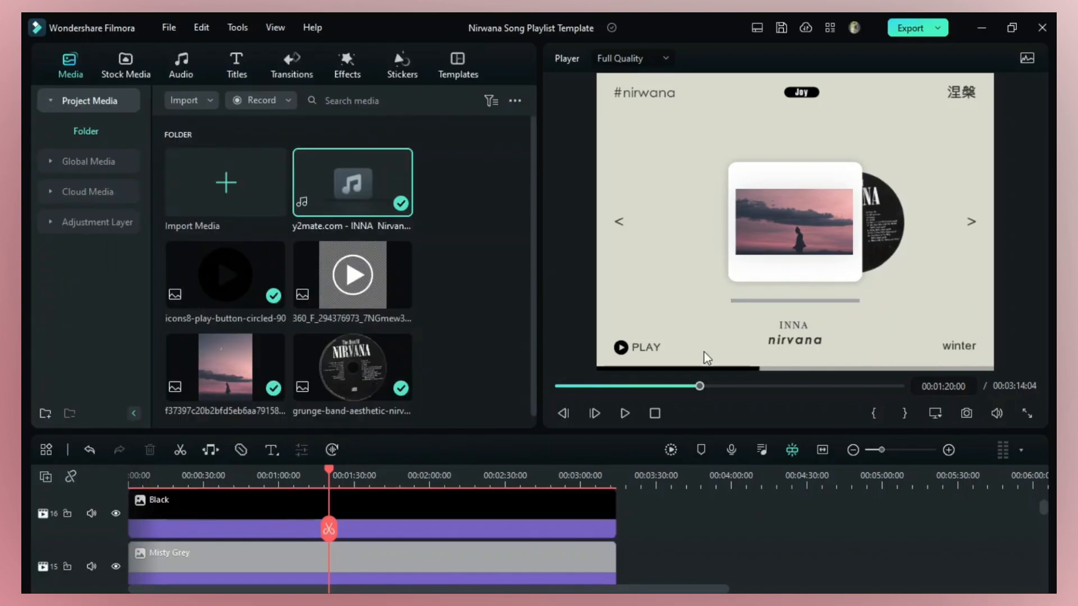
pyautogui.click(132, 477)
pyautogui.doubleClick(193, 520)
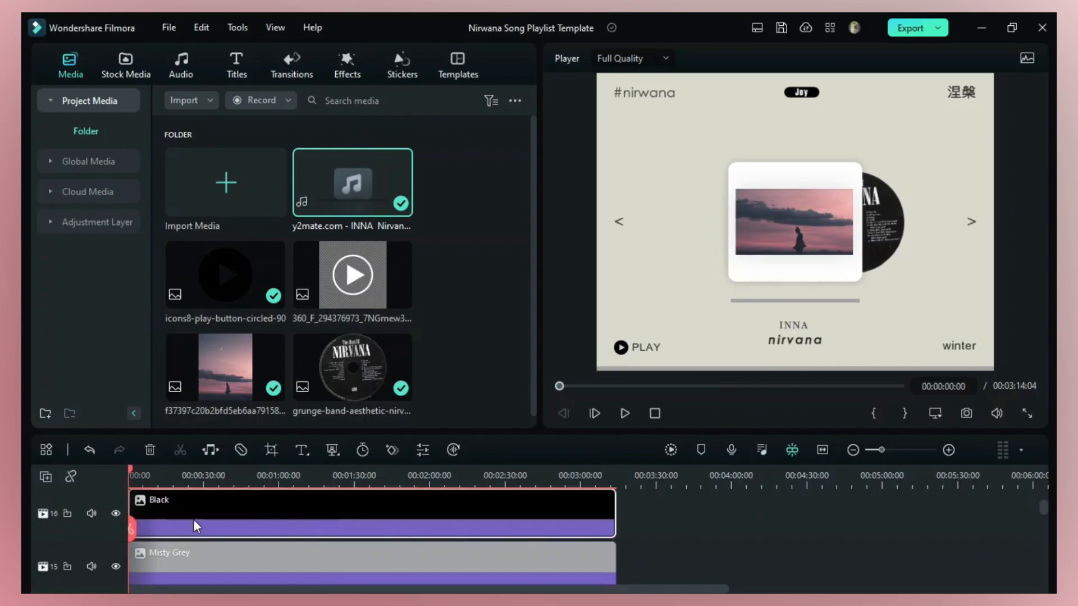
pyautogui.click(507, 287)
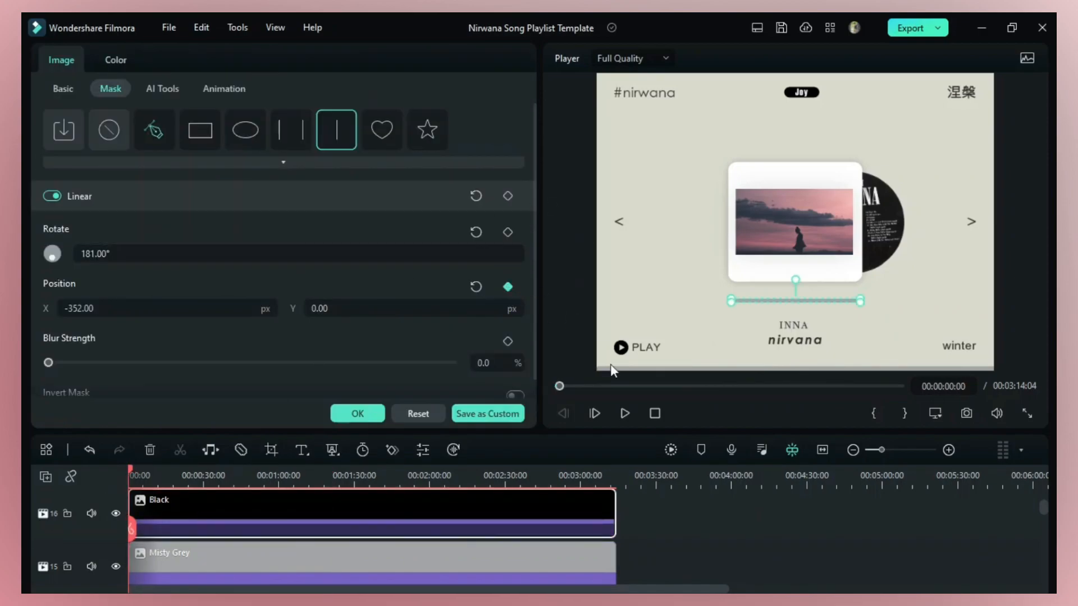
# - Keyframe the track 16 bar's mask position at X 324 at 00:03:14:04, and check the fill around 00:01:30
pyautogui.moveTo(618, 483); pyautogui.dragTo(1044, 460)
pyautogui.moveTo(572, 473); pyautogui.dragTo(921, 474)
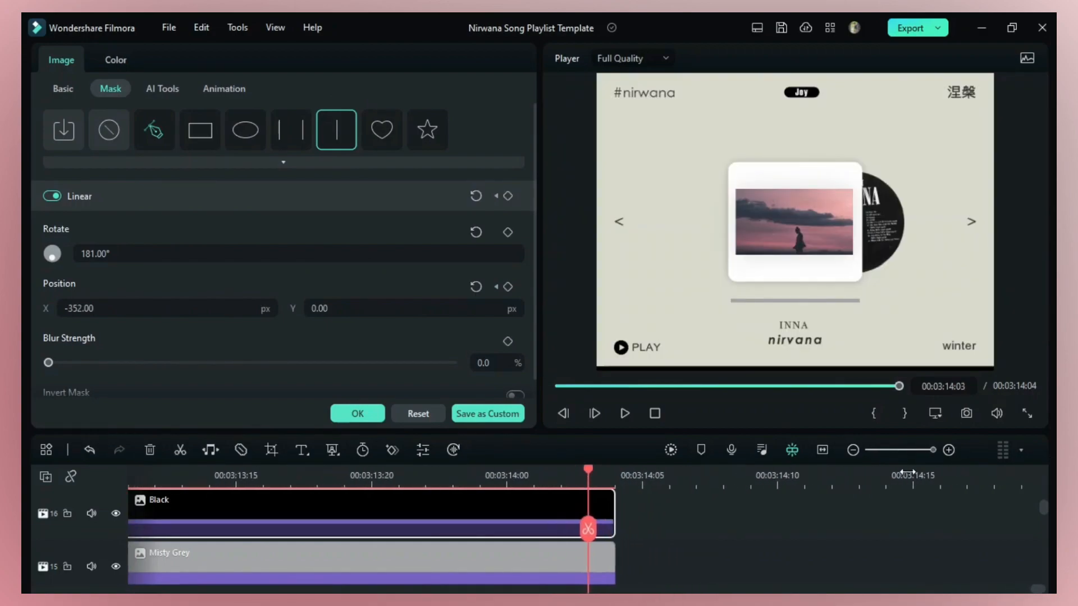
pyautogui.click(614, 477)
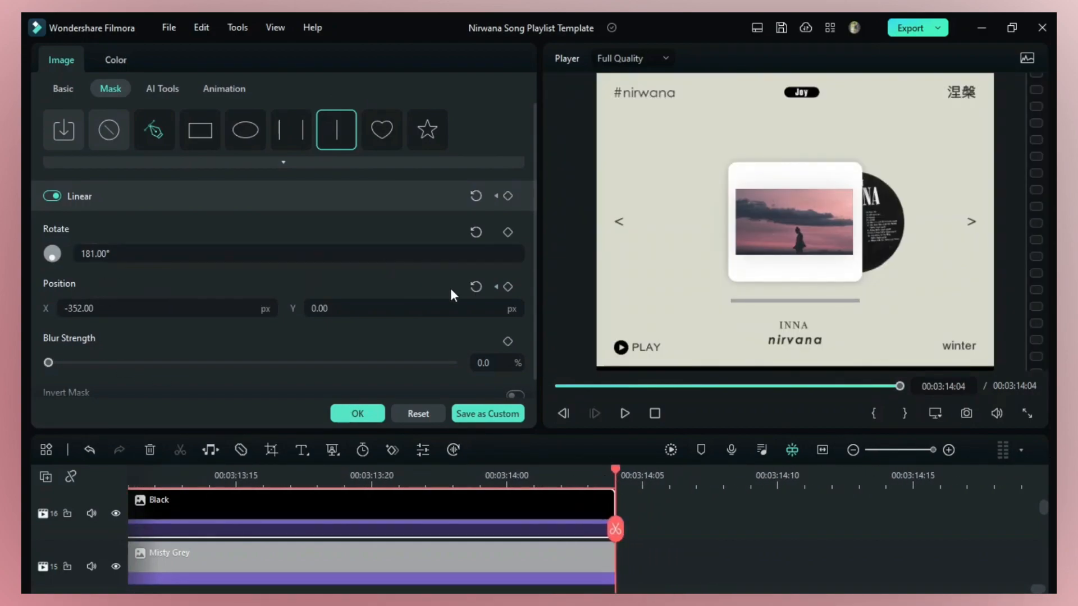
pyautogui.click(507, 287)
pyautogui.moveTo(79, 309); pyautogui.dragTo(261, 308)
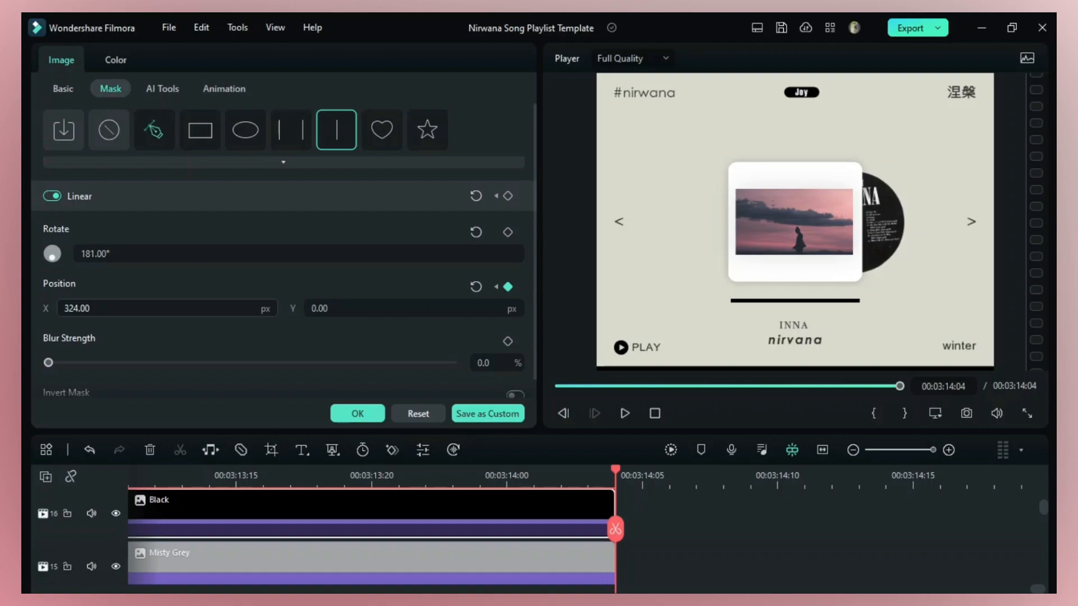
pyautogui.moveTo(677, 471); pyautogui.dragTo(25, 495)
pyautogui.moveTo(183, 477); pyautogui.dragTo(484, 554)
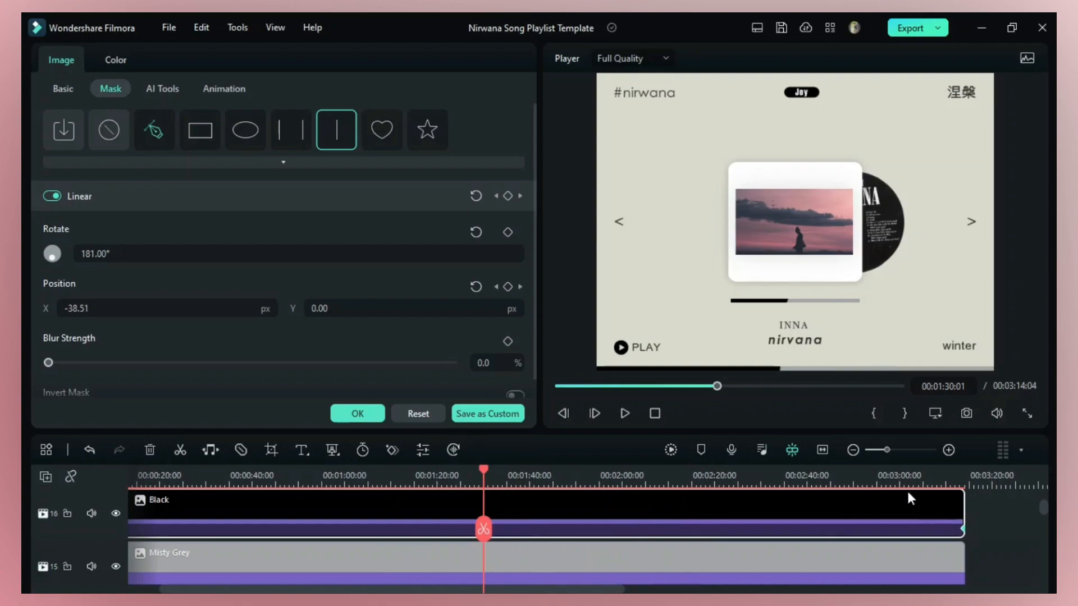
# - Add a rotation keyframe at 00:00:00:00 to the Nirvana disc image clip on track 3
pyautogui.click(820, 450)
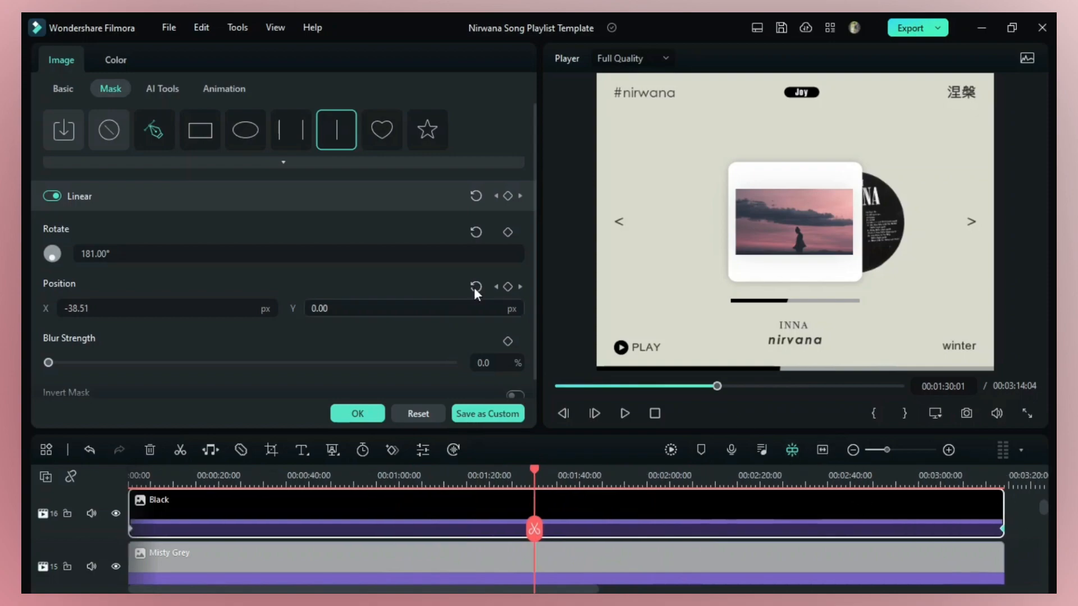
pyautogui.click(624, 351)
pyautogui.scroll(1, 703, 512)
pyautogui.scroll(1, 703, 510)
pyautogui.scroll(-3, 703, 510)
pyautogui.moveTo(676, 488); pyautogui.dragTo(593, 488)
pyautogui.scroll(-3, 591, 527)
pyautogui.click(878, 200)
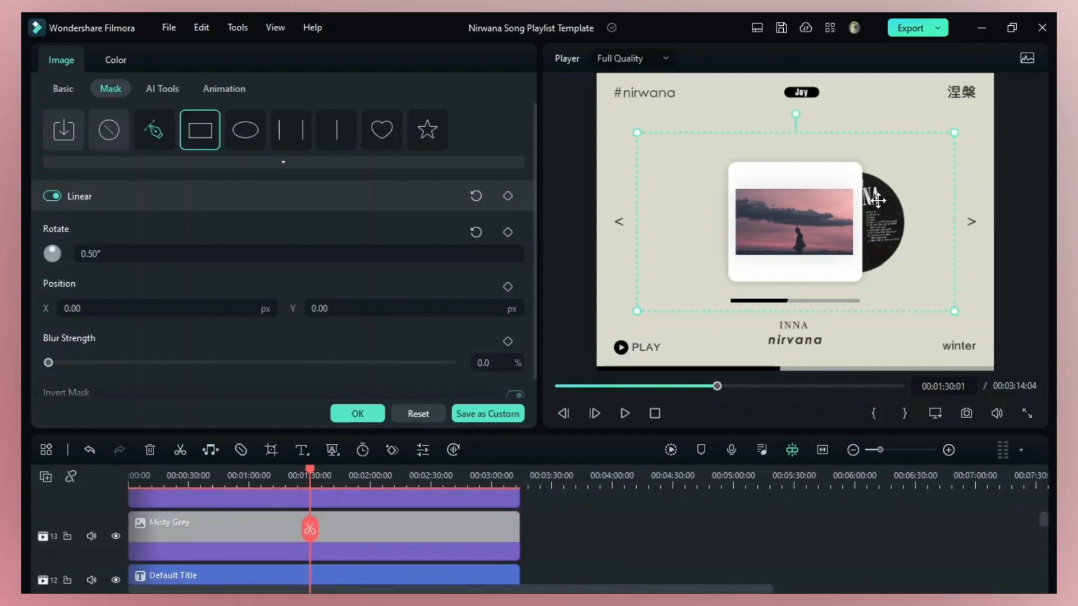
pyautogui.scroll(-2, 671, 517)
pyautogui.click(472, 506)
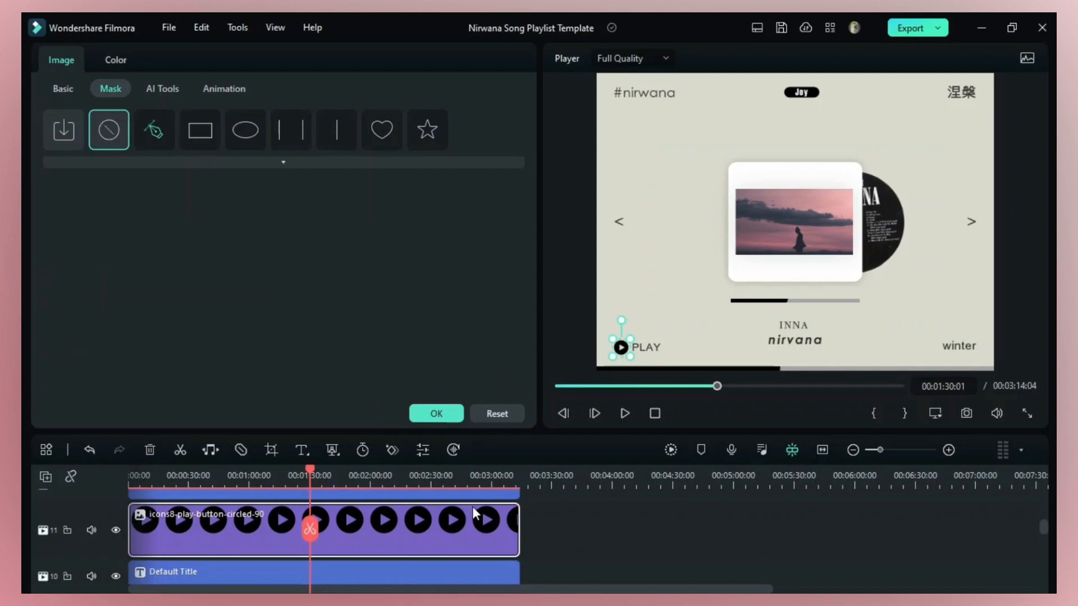
pyautogui.scroll(-6, 591, 526)
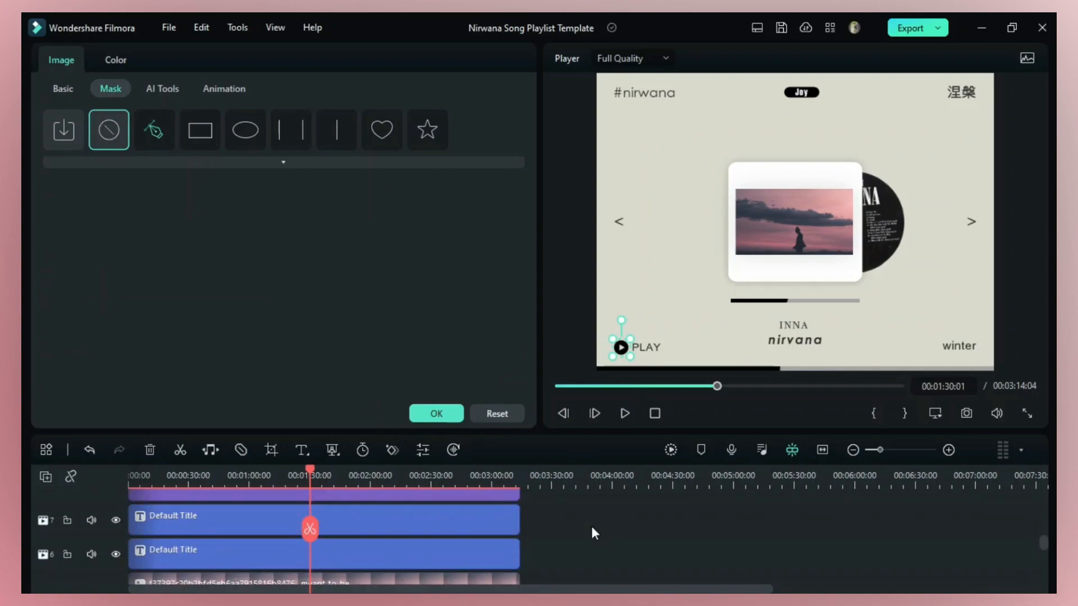
pyautogui.scroll(-1, 591, 526)
pyautogui.click(504, 554)
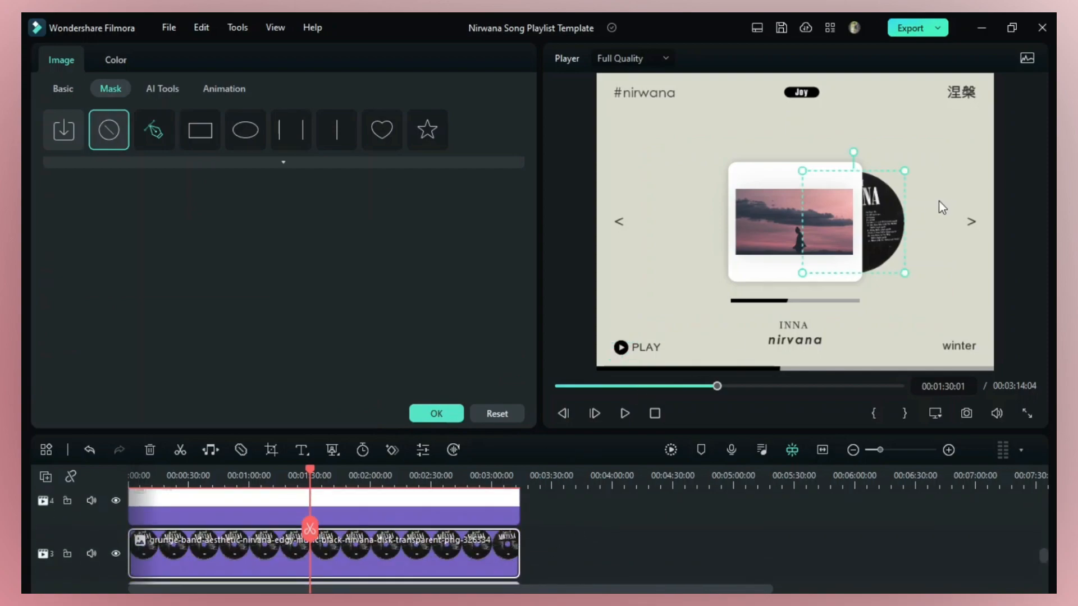
pyautogui.moveTo(142, 479); pyautogui.dragTo(127, 486)
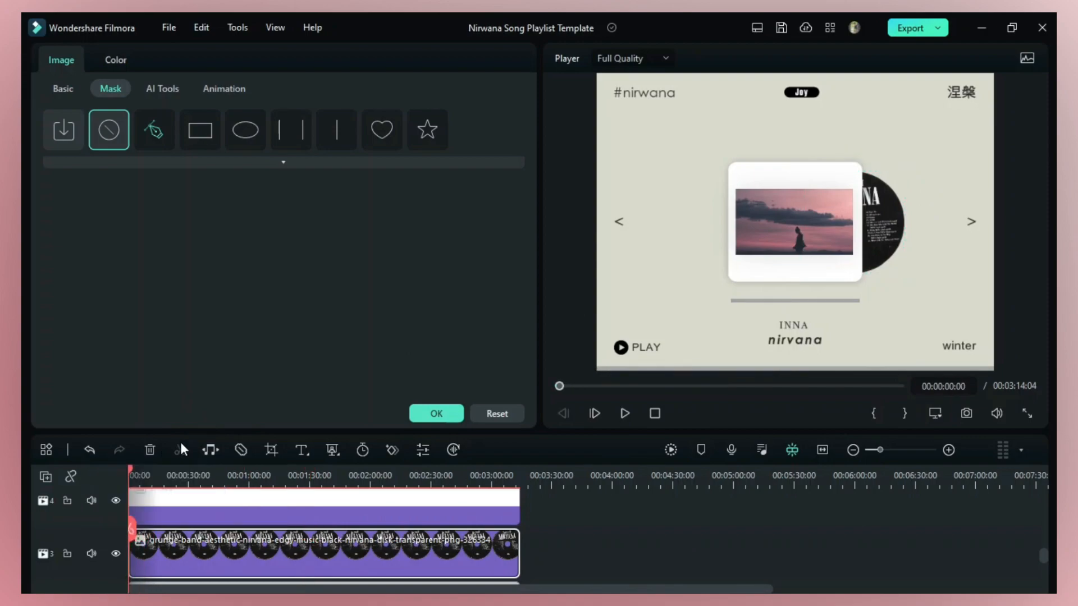
pyautogui.click(62, 89)
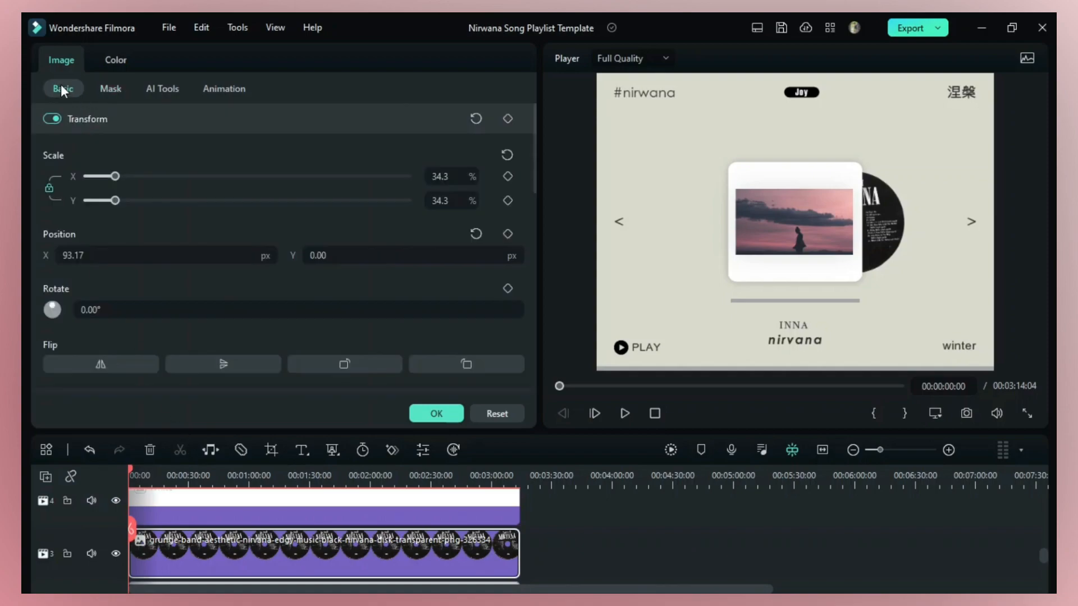
pyautogui.click(506, 289)
# - Keyframe the disc's rotation at 00:00:05:00 with a value of about 3346.69°
pyautogui.scroll(6, 181, 478)
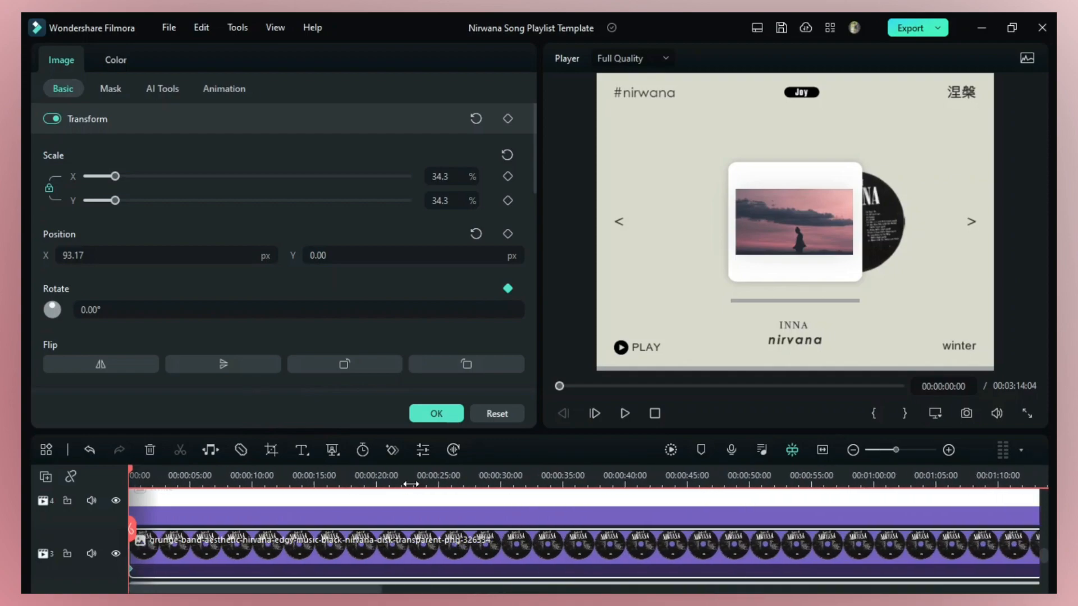
pyautogui.click(251, 478)
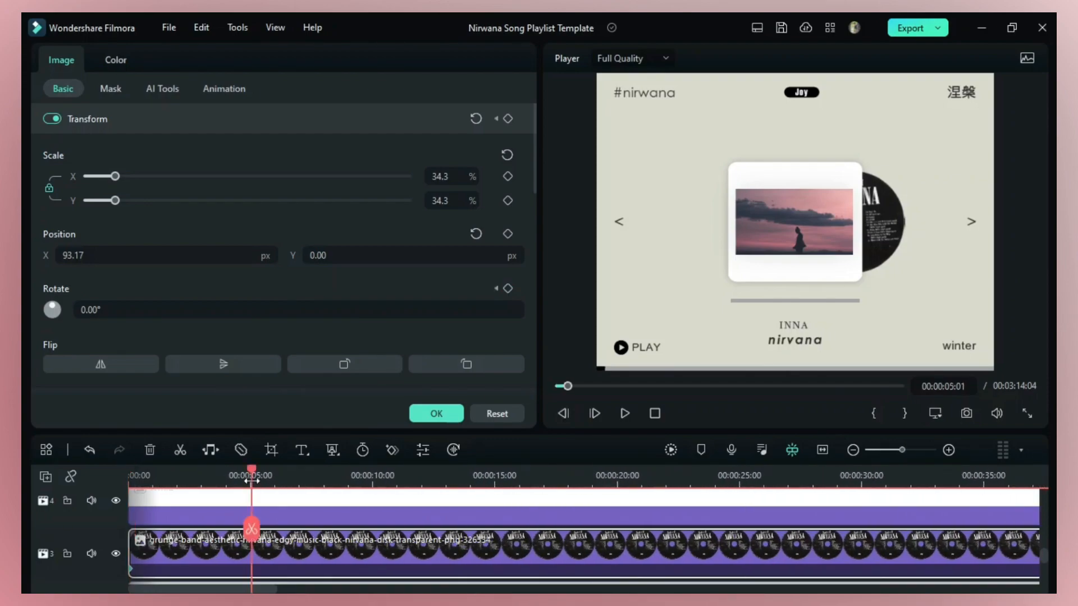
pyautogui.moveTo(251, 470)
pyautogui.mouseDown()
pyautogui.moveTo(247, 480)
pyautogui.moveTo(261, 483)
pyautogui.moveTo(250, 490)
pyautogui.mouseUp()
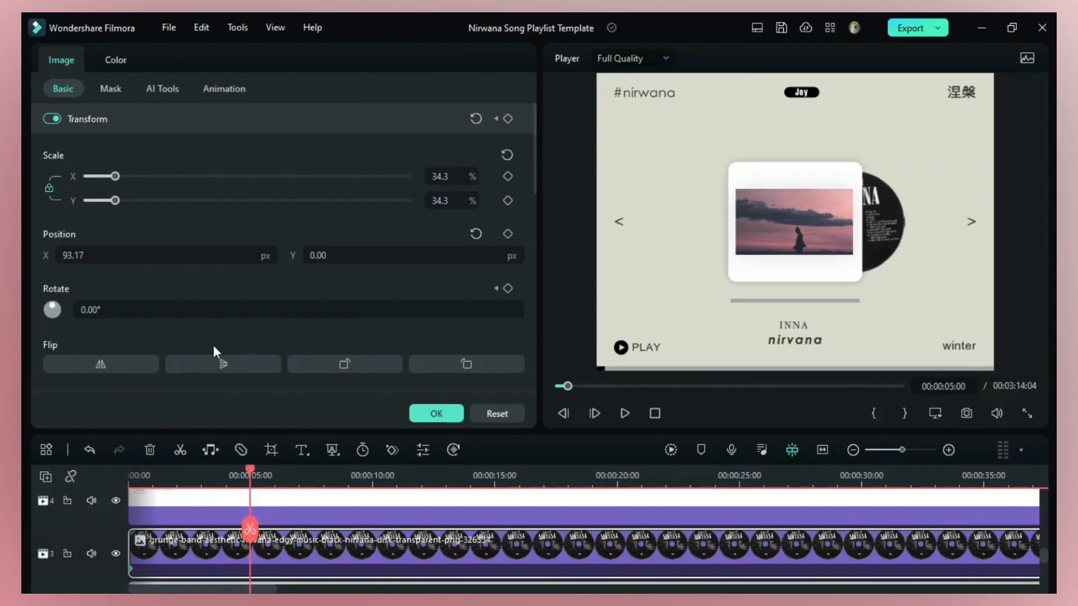
pyautogui.click(497, 289)
pyautogui.click(520, 288)
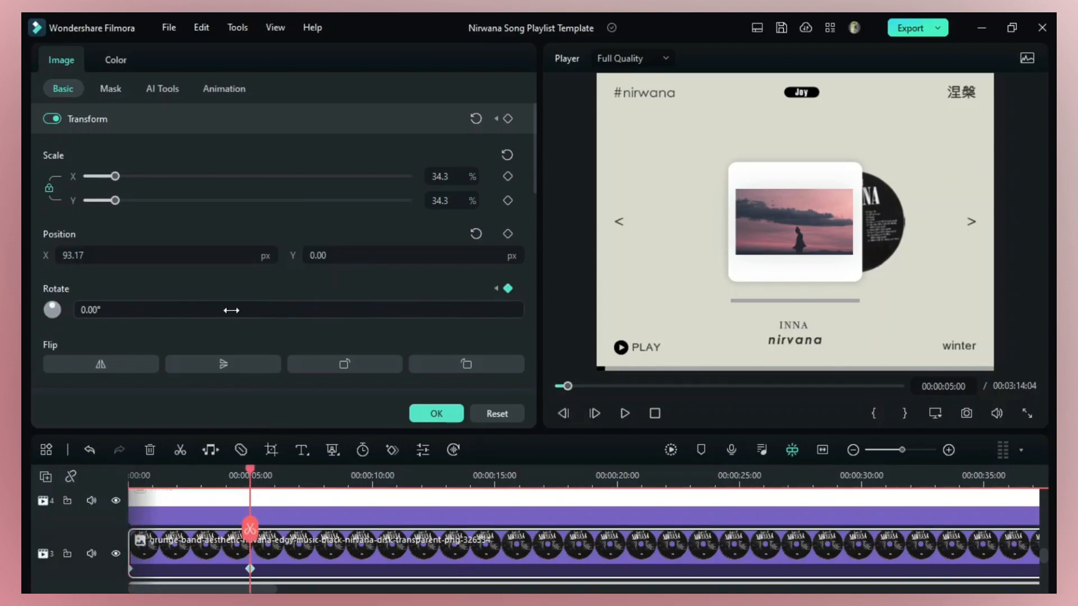
pyautogui.moveTo(57, 310)
pyautogui.mouseDown()
pyautogui.moveTo(31, 329)
pyautogui.moveTo(22, 305)
pyautogui.moveTo(29, 290)
pyautogui.moveTo(58, 284)
pyautogui.moveTo(96, 307)
pyautogui.moveTo(27, 354)
pyautogui.moveTo(80, 288)
pyautogui.moveTo(36, 311)
pyautogui.moveTo(59, 339)
pyautogui.moveTo(85, 298)
pyautogui.moveTo(67, 289)
pyautogui.moveTo(56, 325)
pyautogui.moveTo(59, 283)
pyautogui.moveTo(55, 322)
pyautogui.mouseUp()
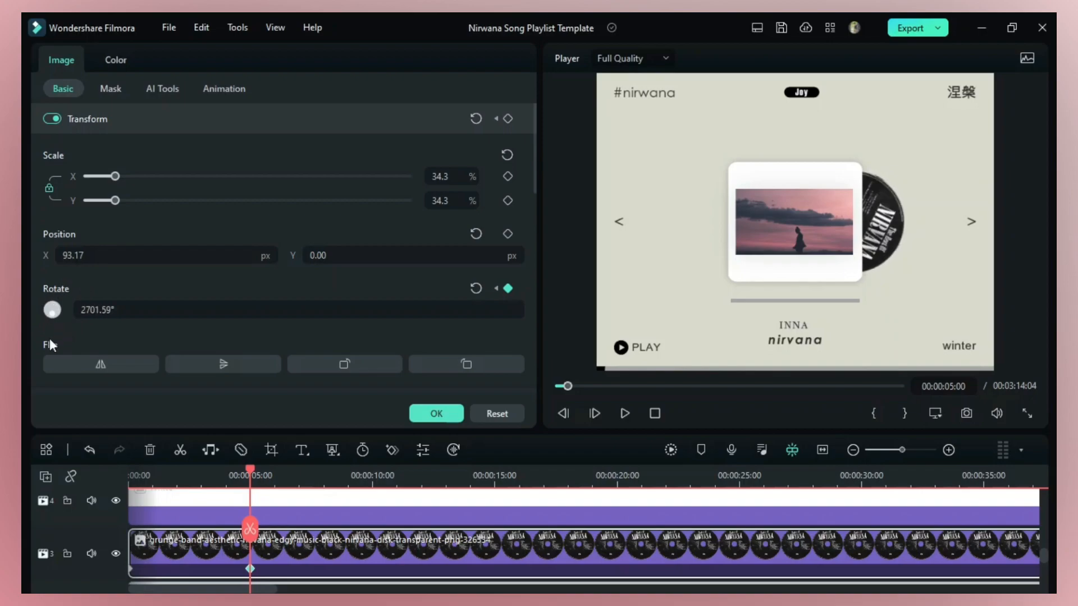
pyautogui.moveTo(88, 303); pyautogui.dragTo(77, 313)
# - Play the opening seconds from the start to check the disc's spin
pyautogui.moveTo(163, 484); pyautogui.dragTo(86, 482)
pyautogui.press('space')
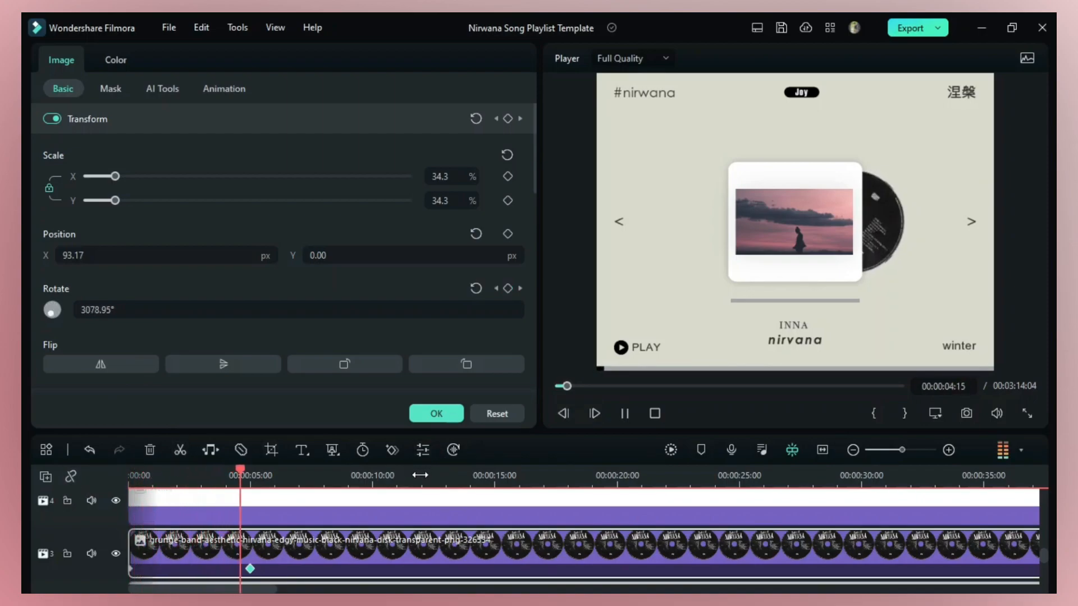
pyautogui.press('space')
# - Move the disc's second rotation keyframe from 00:00:05:00 to the clip's end at 00:03:14:02
pyautogui.moveTo(393, 478); pyautogui.dragTo(95, 487)
pyautogui.moveTo(140, 569); pyautogui.dragTo(465, 568)
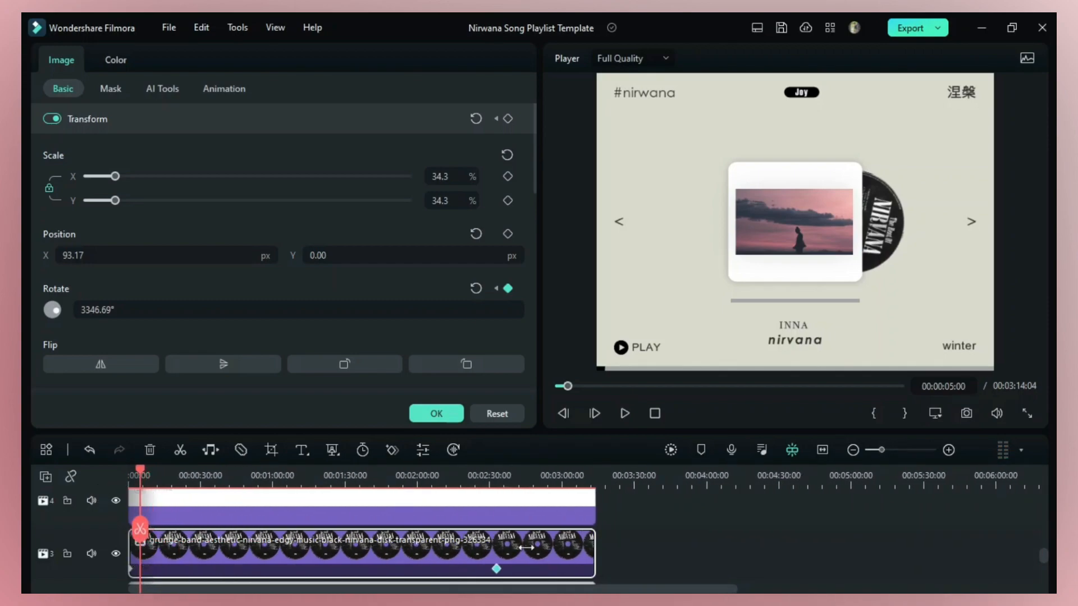
pyautogui.click(645, 555)
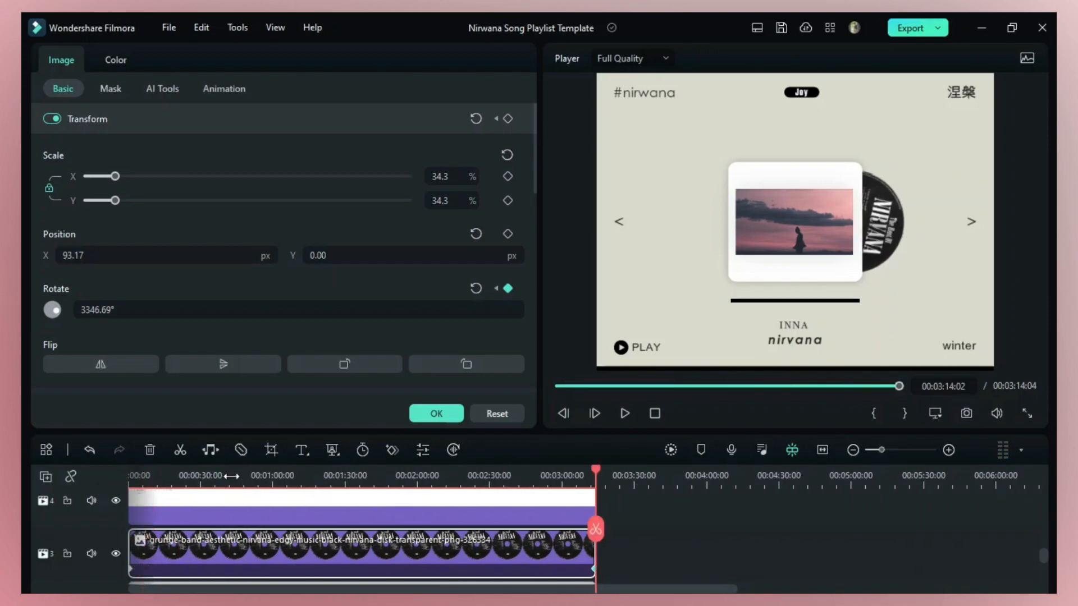
# - Preview the slower disc rotation from the start of the timeline
pyautogui.click(131, 477)
pyautogui.press('space')
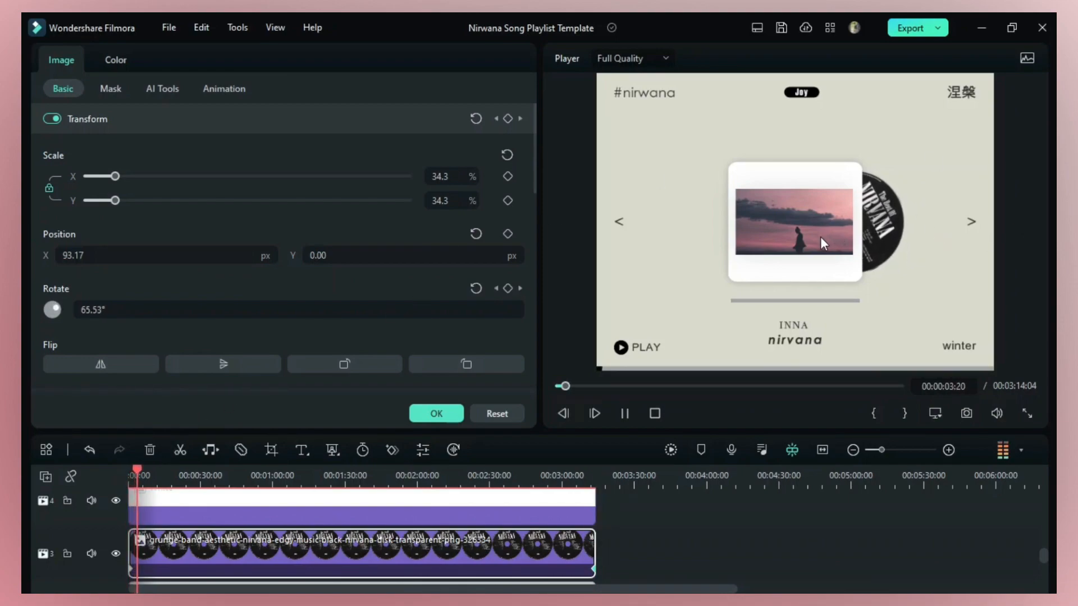
pyautogui.click(327, 477)
# - Set the disc's rotation to 3350° at 00:03:14:04, the last frame of the clip
pyautogui.moveTo(511, 477); pyautogui.dragTo(619, 475)
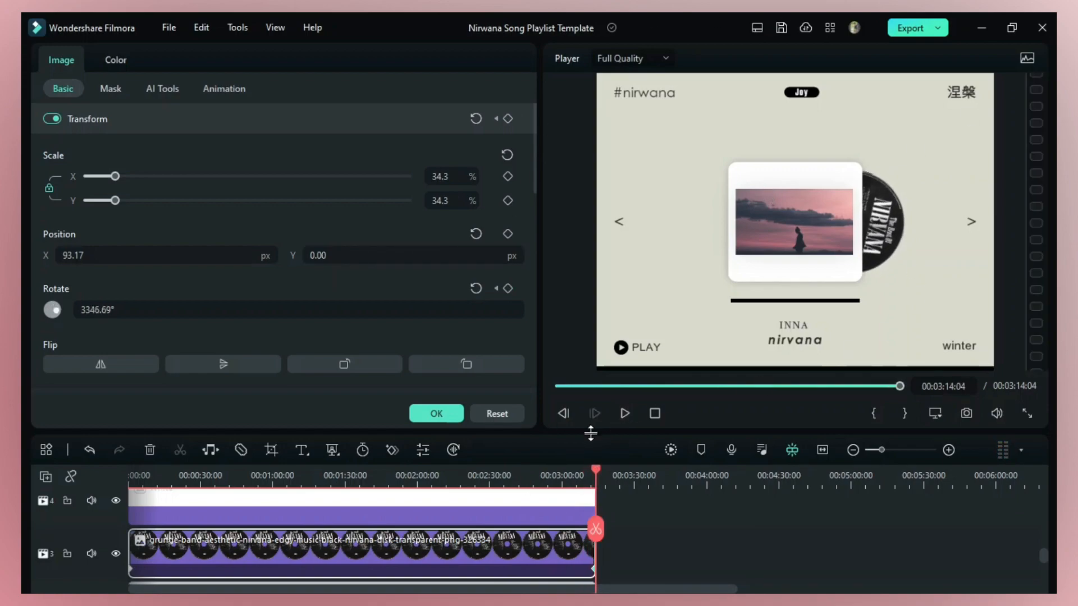
pyautogui.scroll(-2, 493, 479)
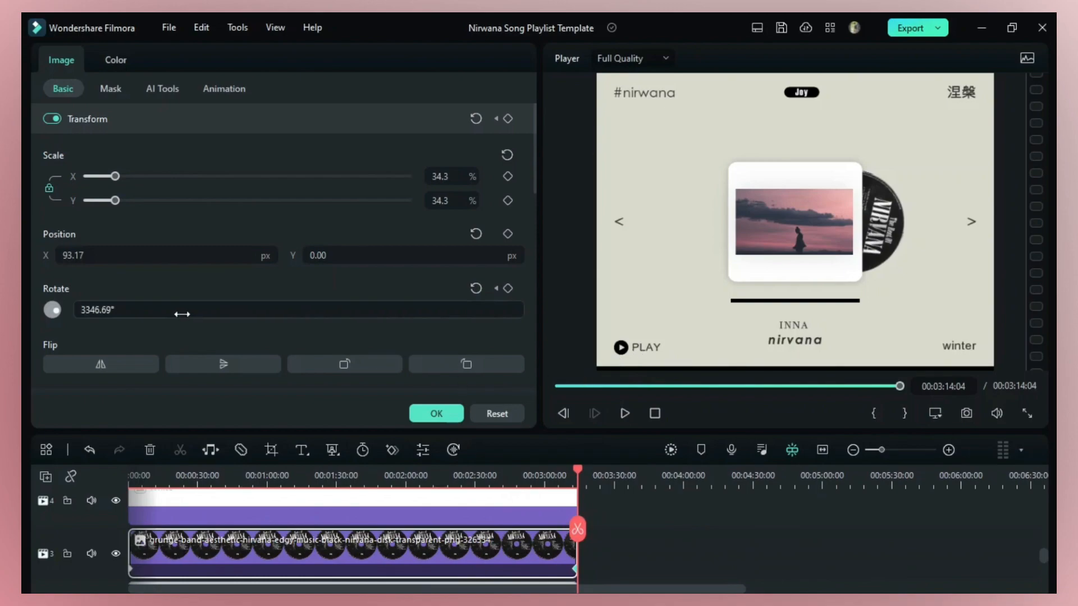
pyautogui.click(100, 310)
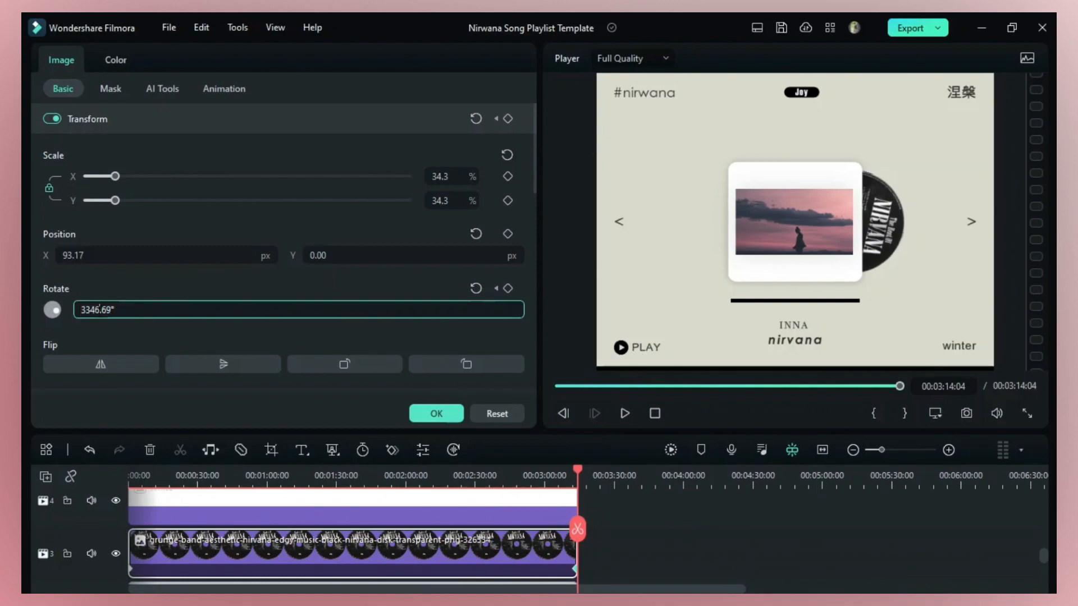
pyautogui.moveTo(114, 310); pyautogui.dragTo(95, 307)
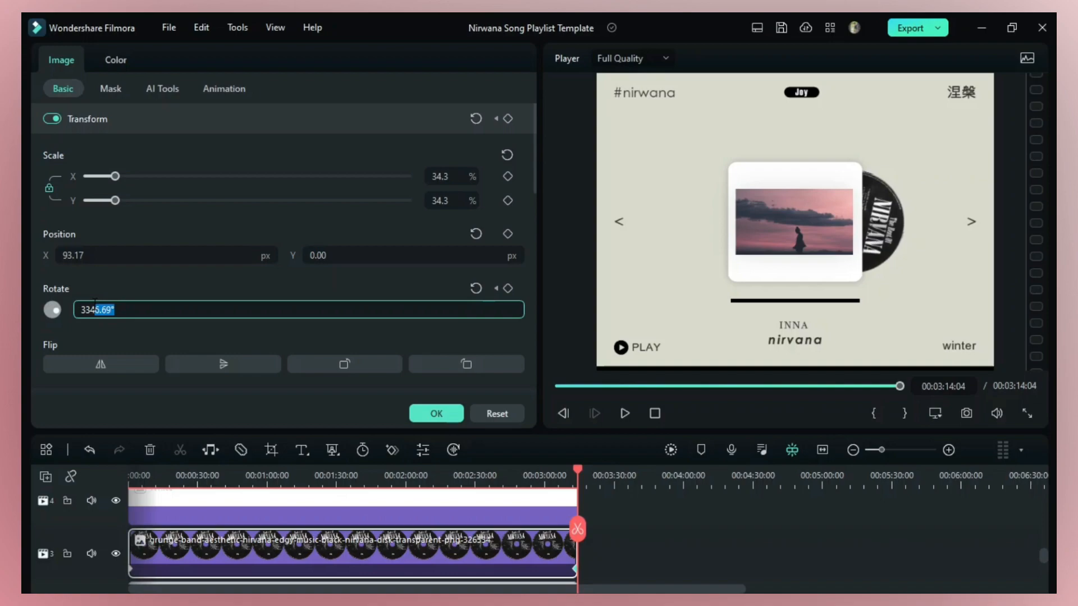
pyautogui.write('3350')
pyautogui.press('Return')
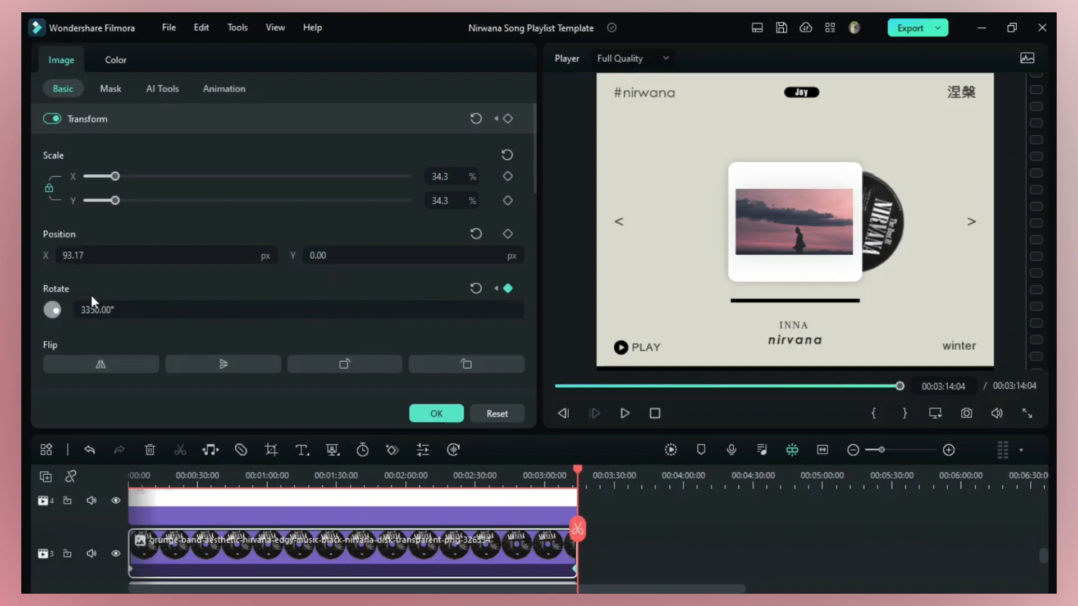
# - Remove the disc's extra rotation keyframe at 00:03:14:02, keeping the one at 00:03:14:04
pyautogui.click(496, 290)
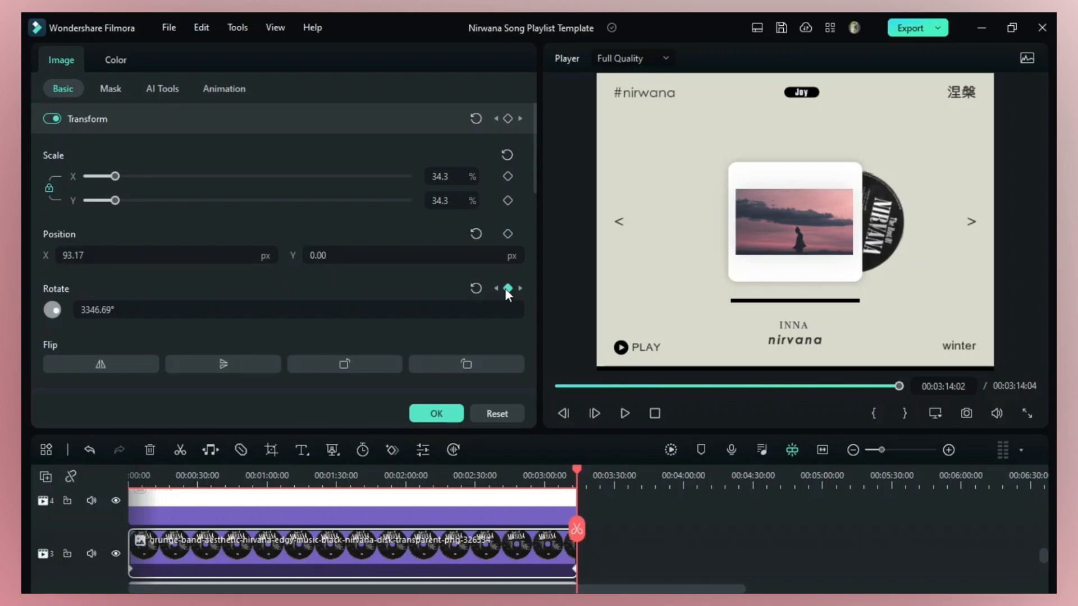
pyautogui.scroll(5, 613, 477)
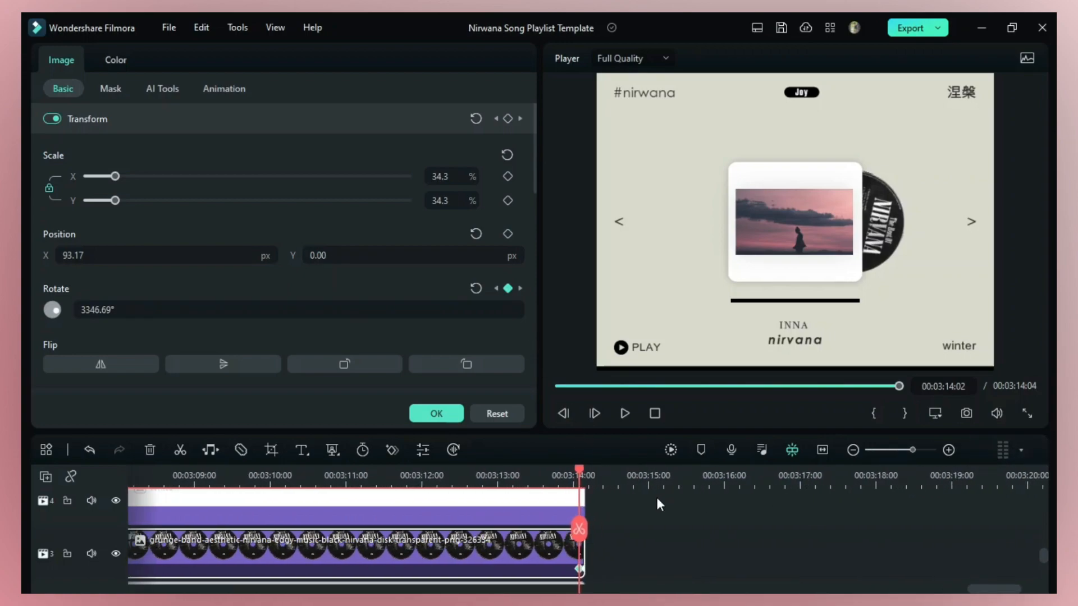
pyautogui.scroll(2, 664, 472)
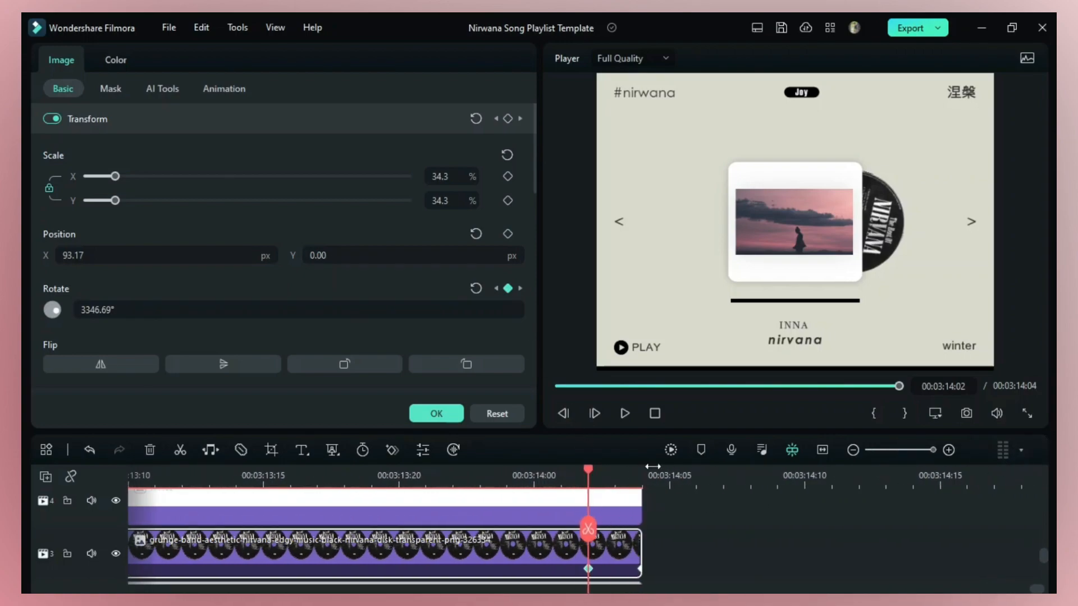
pyautogui.click(507, 289)
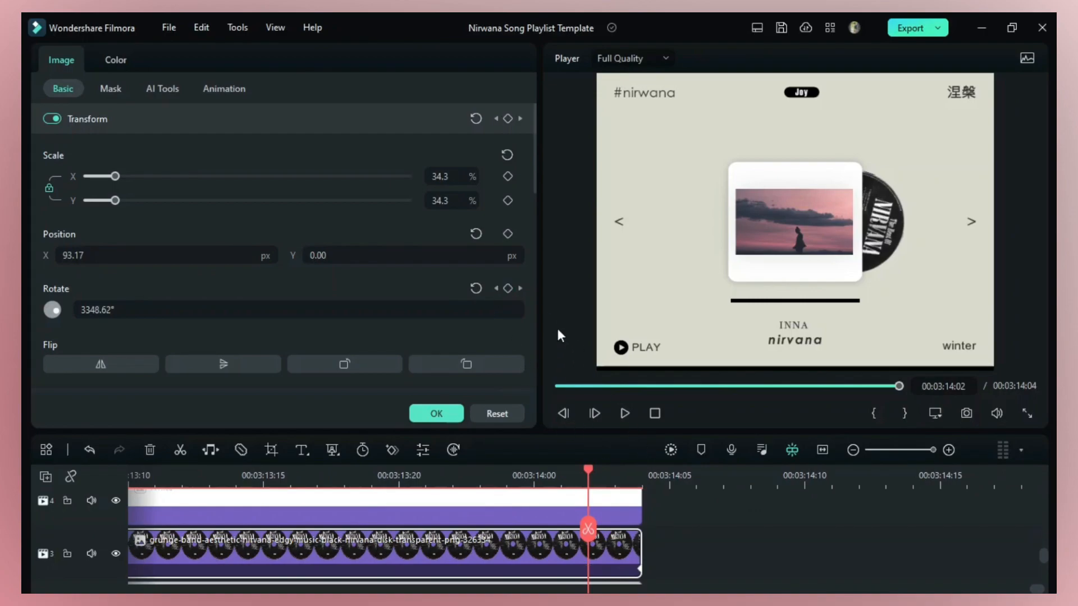
pyautogui.click(520, 288)
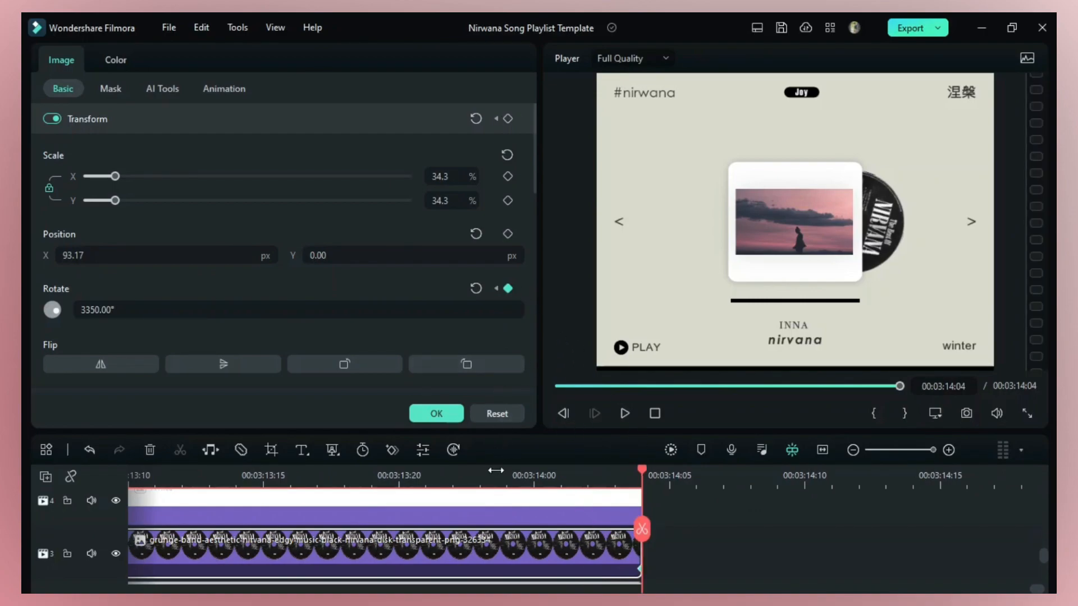
# - Add a rotation keyframe at 00:00:00:00 to the circled play button icon clip on track 11
pyautogui.scroll(-5, 496, 470)
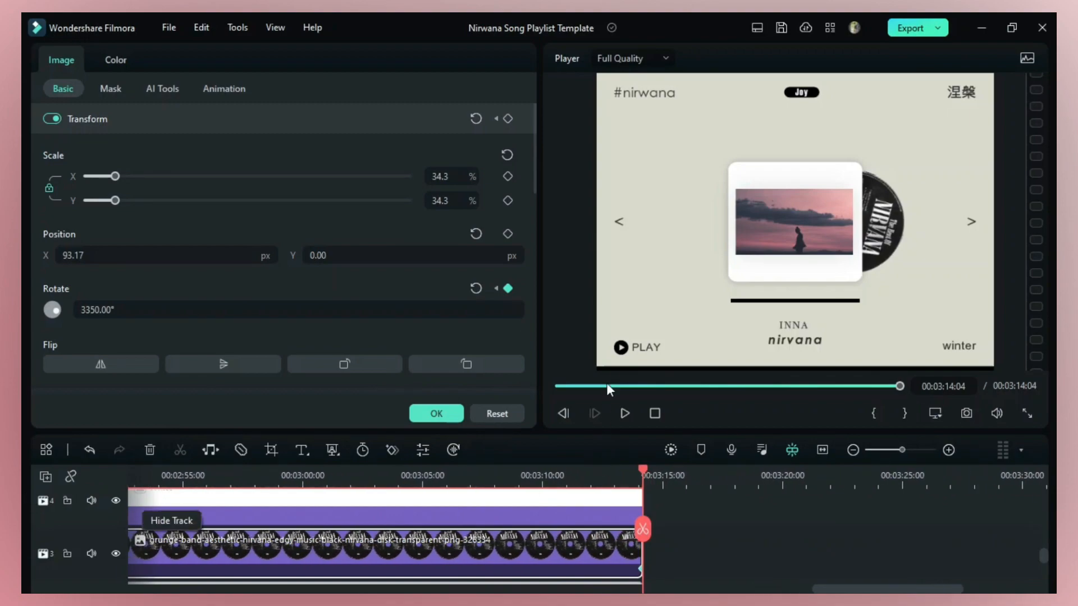
pyautogui.click(621, 347)
pyautogui.scroll(2, 710, 547)
pyautogui.scroll(5, 710, 546)
pyautogui.scroll(1, 709, 545)
pyautogui.moveTo(898, 589); pyautogui.dragTo(68, 591)
pyautogui.press('Home')
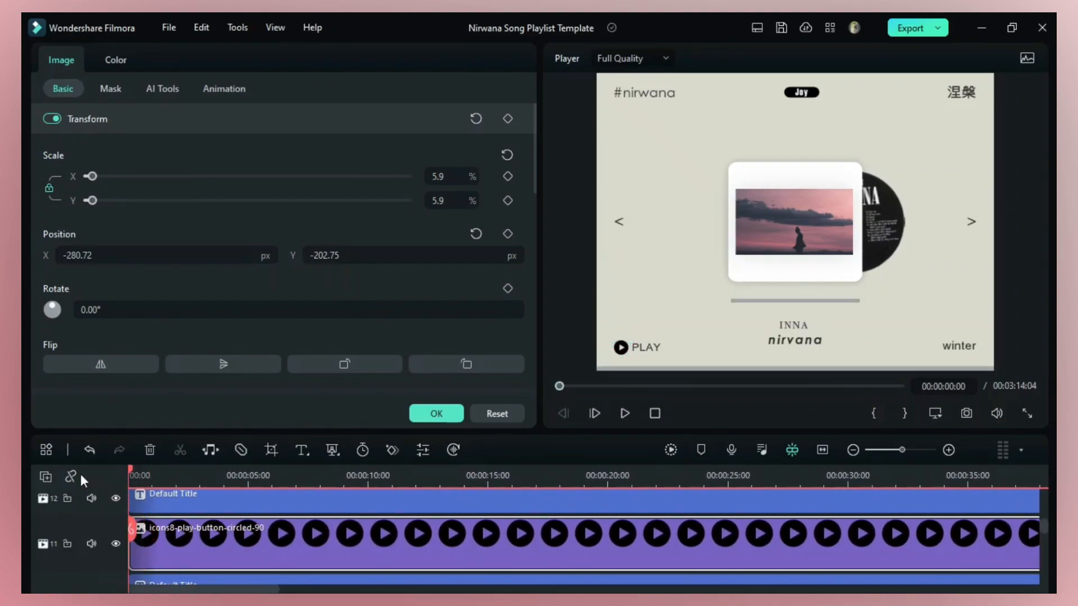
pyautogui.click(507, 288)
# - Keyframe the play button icon's rotation at 3350° at 00:03:14:04
pyautogui.moveTo(648, 470); pyautogui.dragTo(1032, 454)
pyautogui.moveTo(672, 482); pyautogui.dragTo(696, 480)
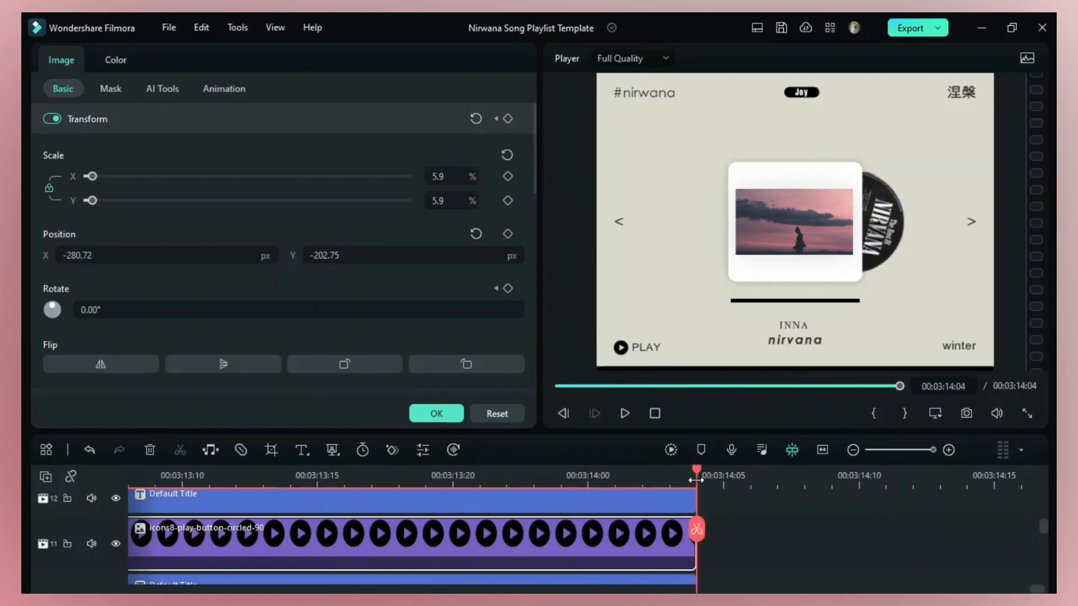
pyautogui.click(509, 288)
pyautogui.click(458, 311)
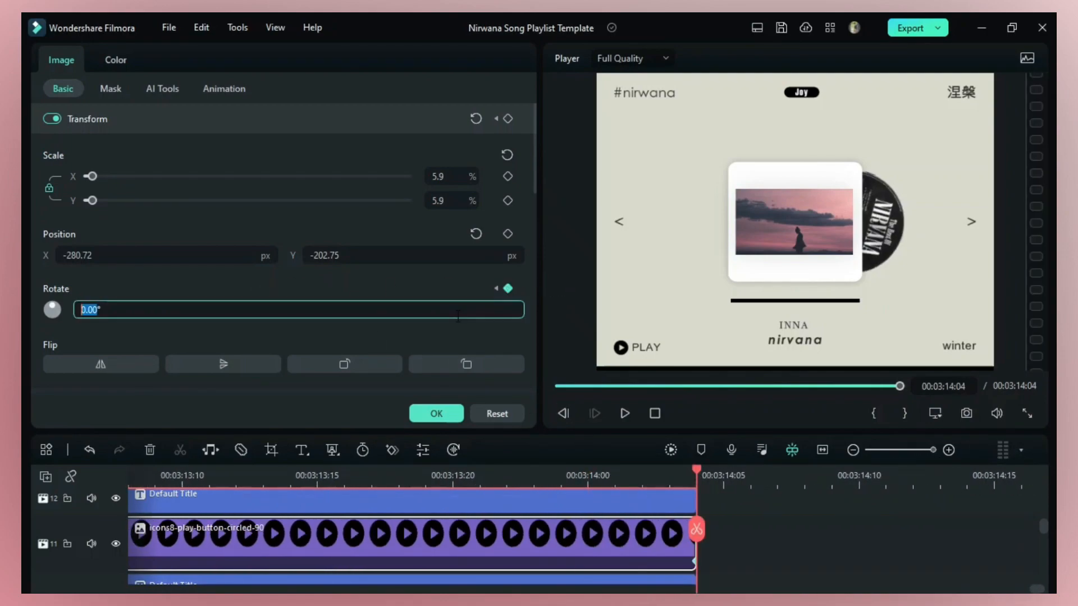
pyautogui.write('3350')
pyautogui.press('Return')
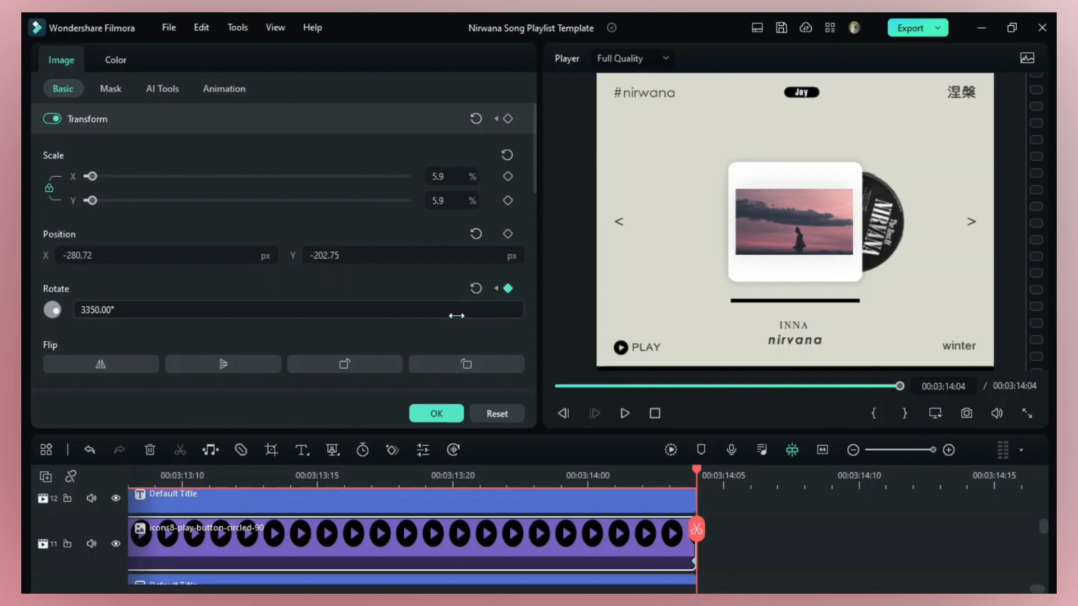
# - Fit the whole timeline in view and play it from the start to check the disc and play icon rotation
pyautogui.click(818, 452)
pyautogui.moveTo(293, 476); pyautogui.dragTo(26, 478)
pyautogui.press('space')
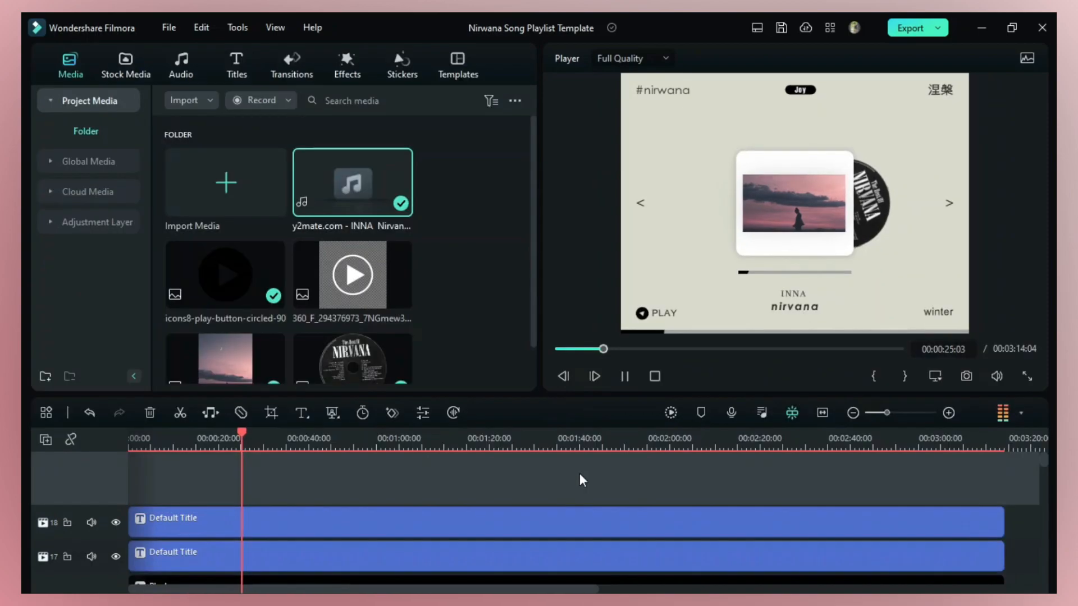
pyautogui.press('space')
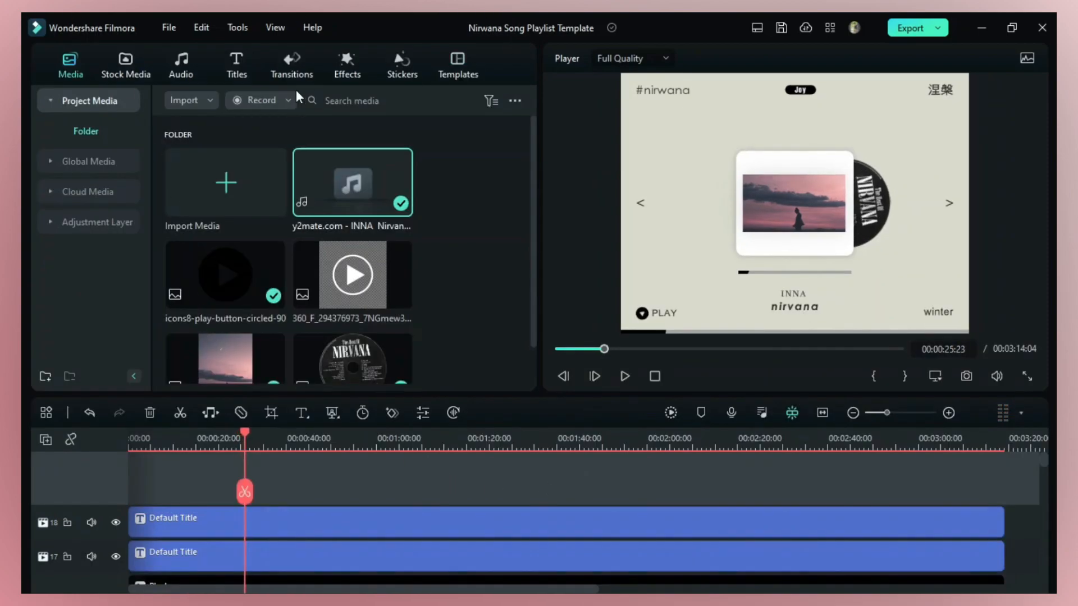
# - Search the effects library for "dust"
pyautogui.click(347, 64)
pyautogui.click(244, 99)
pyautogui.write('du')
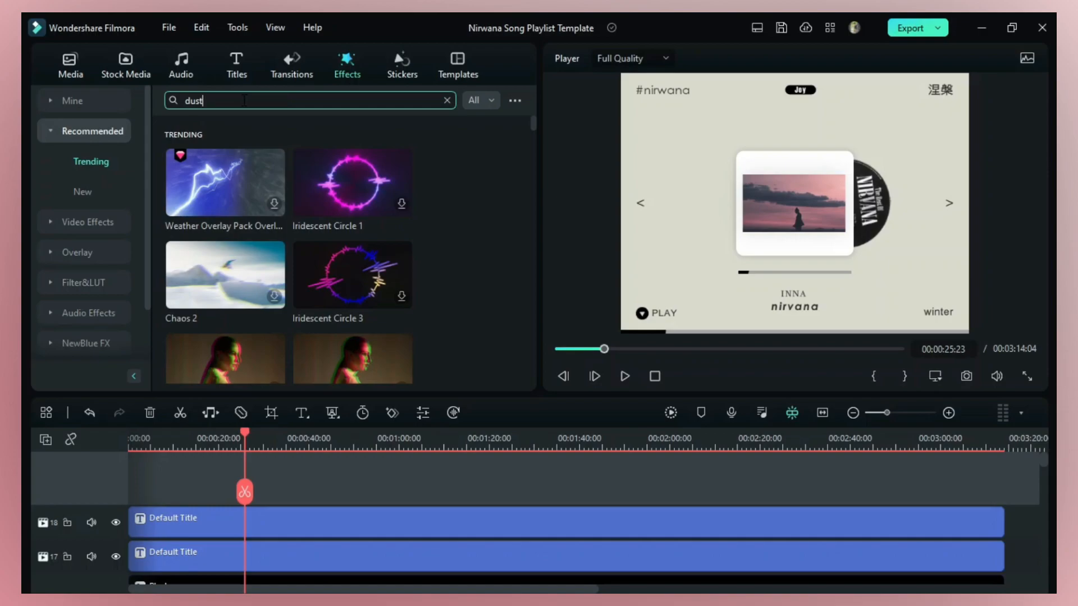
pyautogui.write('st')
pyautogui.press('Return')
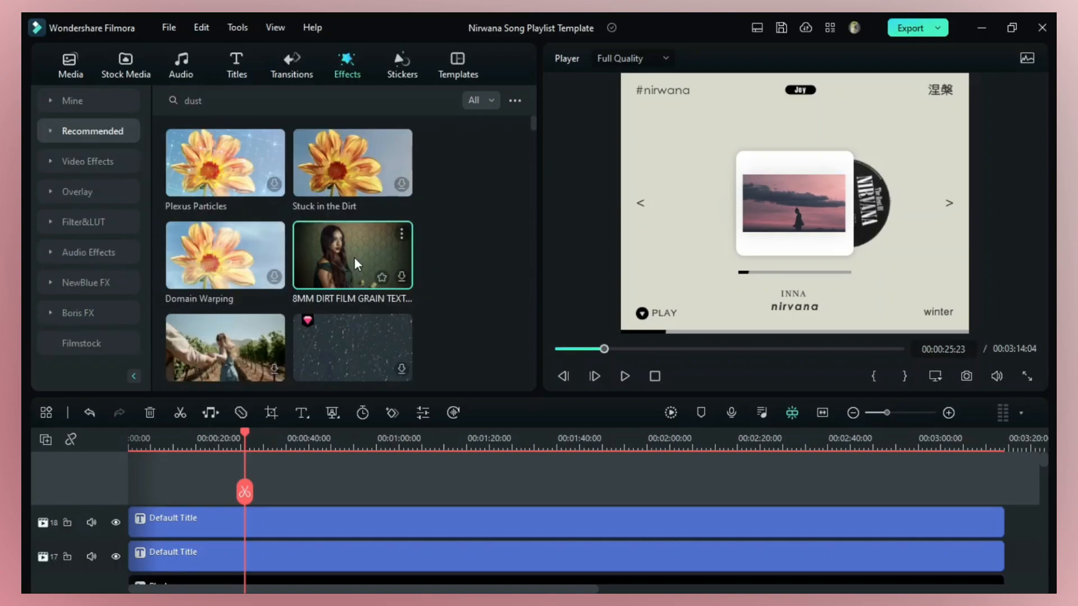
# - Add the Random Dust effect on a new track above the titles at the timeline start and briefly play it back
pyautogui.scroll(-1, 497, 253)
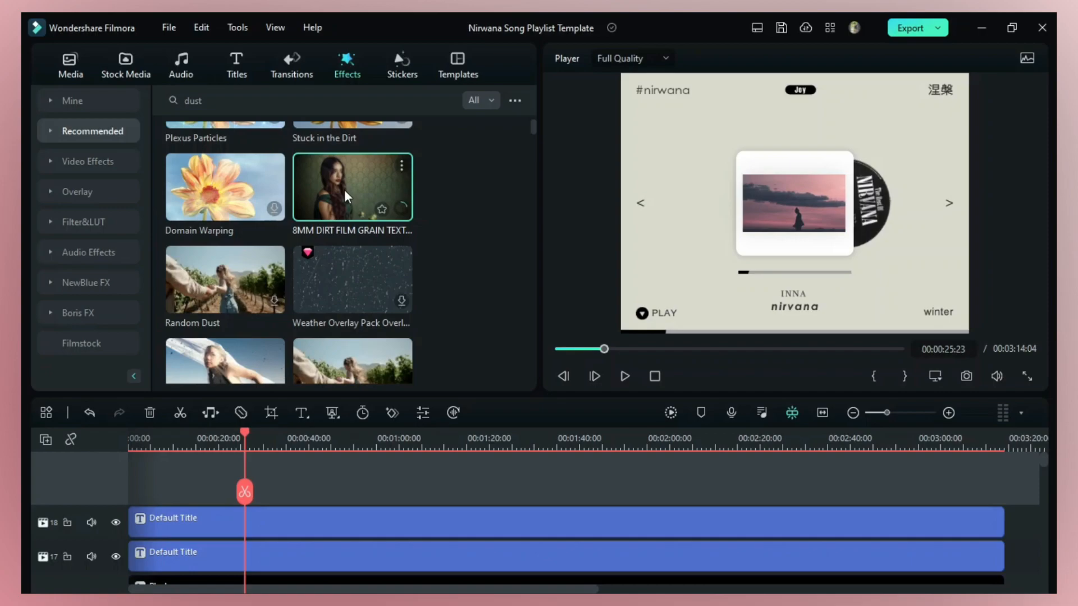
pyautogui.scroll(-1, 225, 275)
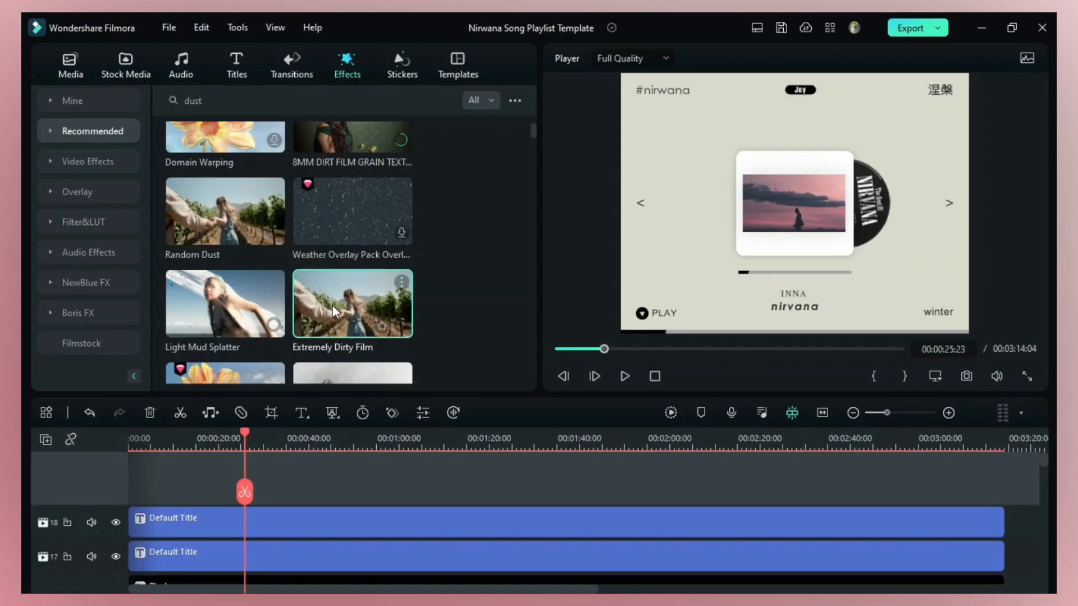
pyautogui.scroll(1, 333, 297)
pyautogui.moveTo(222, 281); pyautogui.dragTo(140, 513)
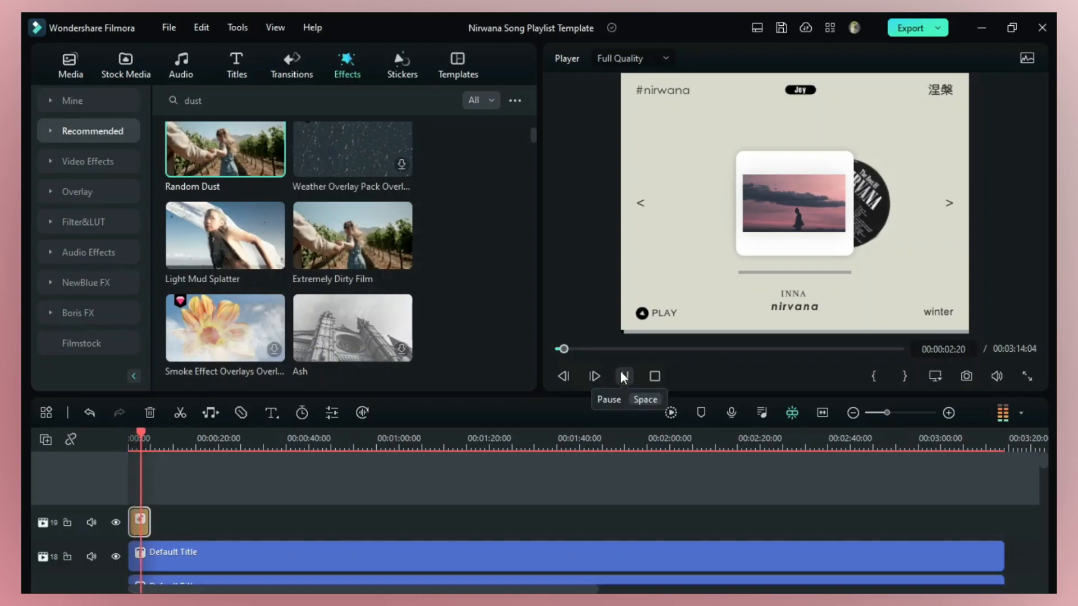
pyautogui.click(624, 377)
# - Extend the Random Dust clip to the end of the title clips and save the project
pyautogui.scroll(-2, 635, 450)
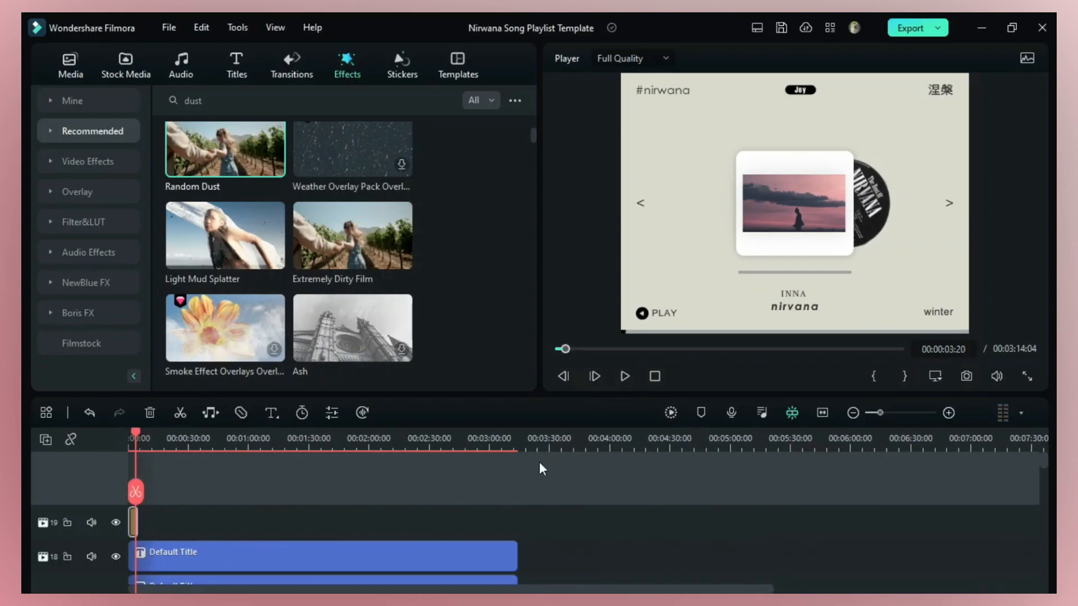
pyautogui.moveTo(138, 519); pyautogui.dragTo(519, 505)
pyautogui.hotkey('ctrl', 's')
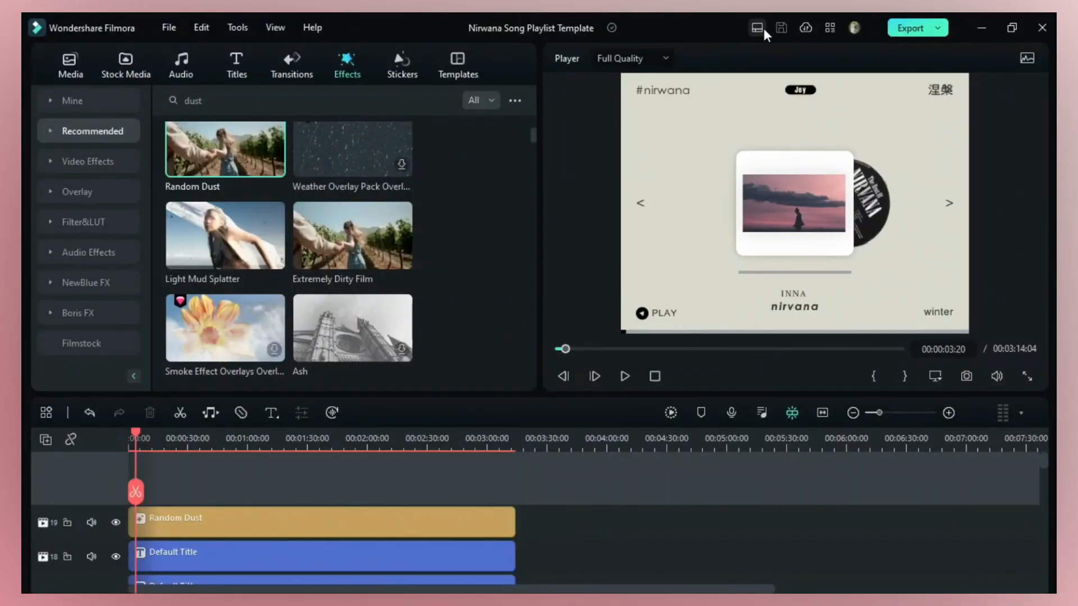
# - Export the project locally as an MP4 with Higher quality and a frame rate above 25 fps
pyautogui.hotkey('ctrl', 'e')
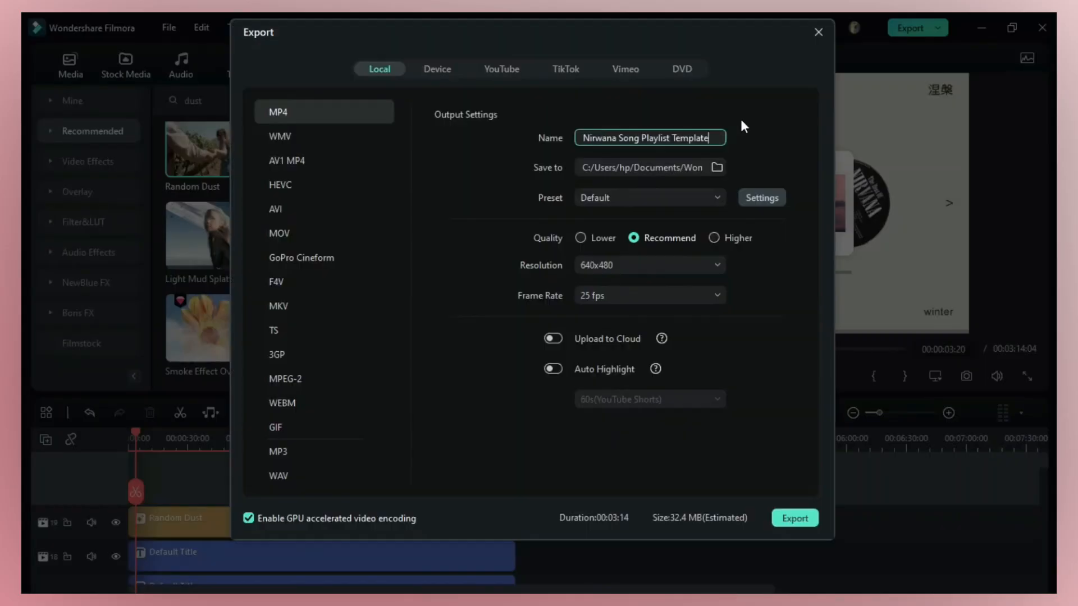
pyautogui.click(715, 239)
pyautogui.click(696, 296)
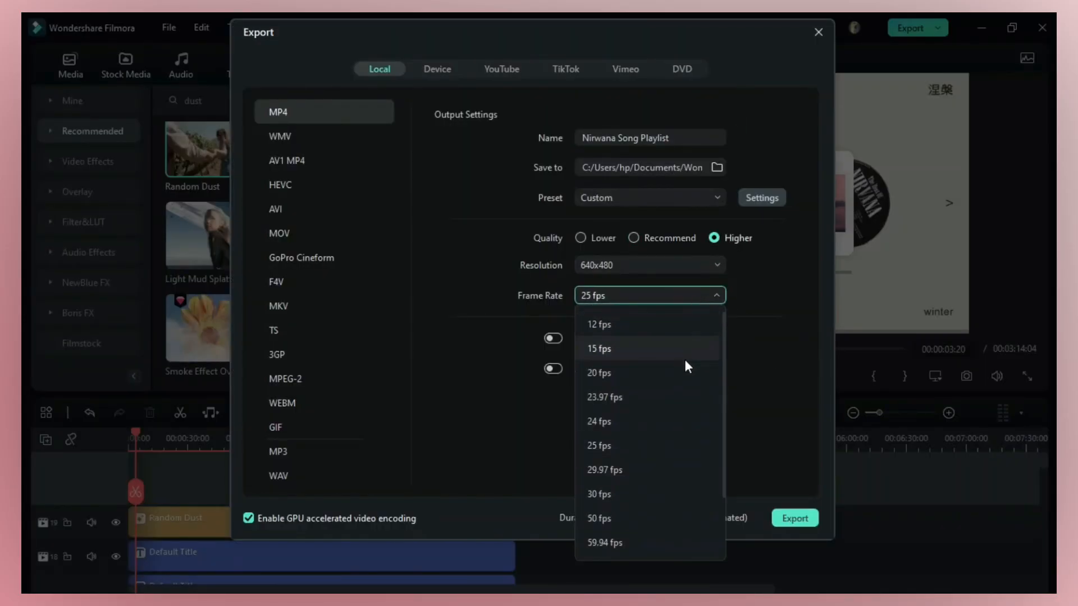
pyautogui.click(666, 542)
pyautogui.click(651, 296)
pyautogui.scroll(-3, 678, 436)
pyautogui.click(637, 491)
pyautogui.click(786, 518)
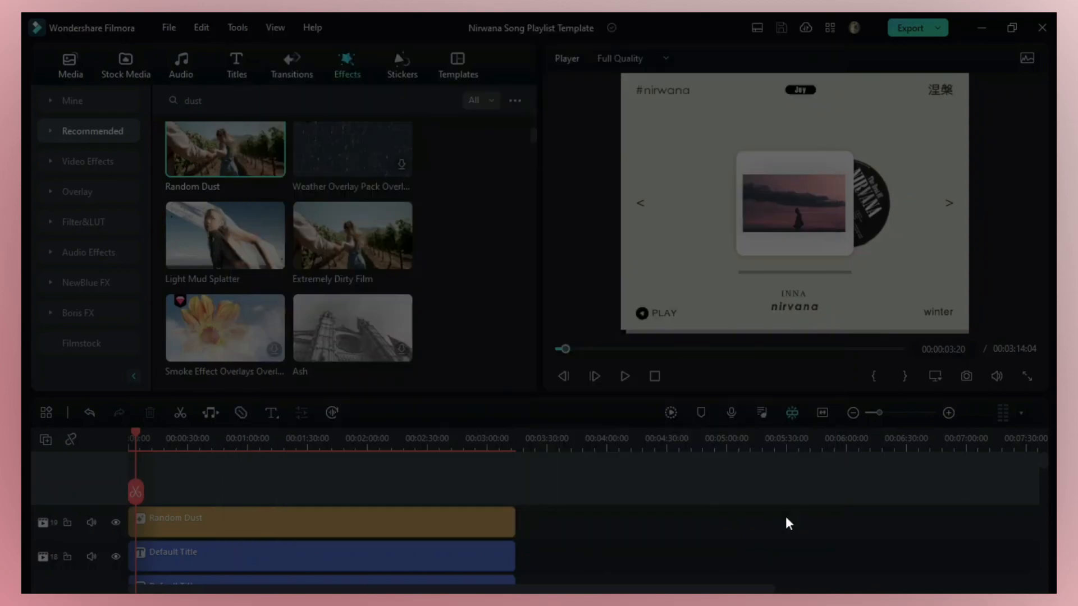